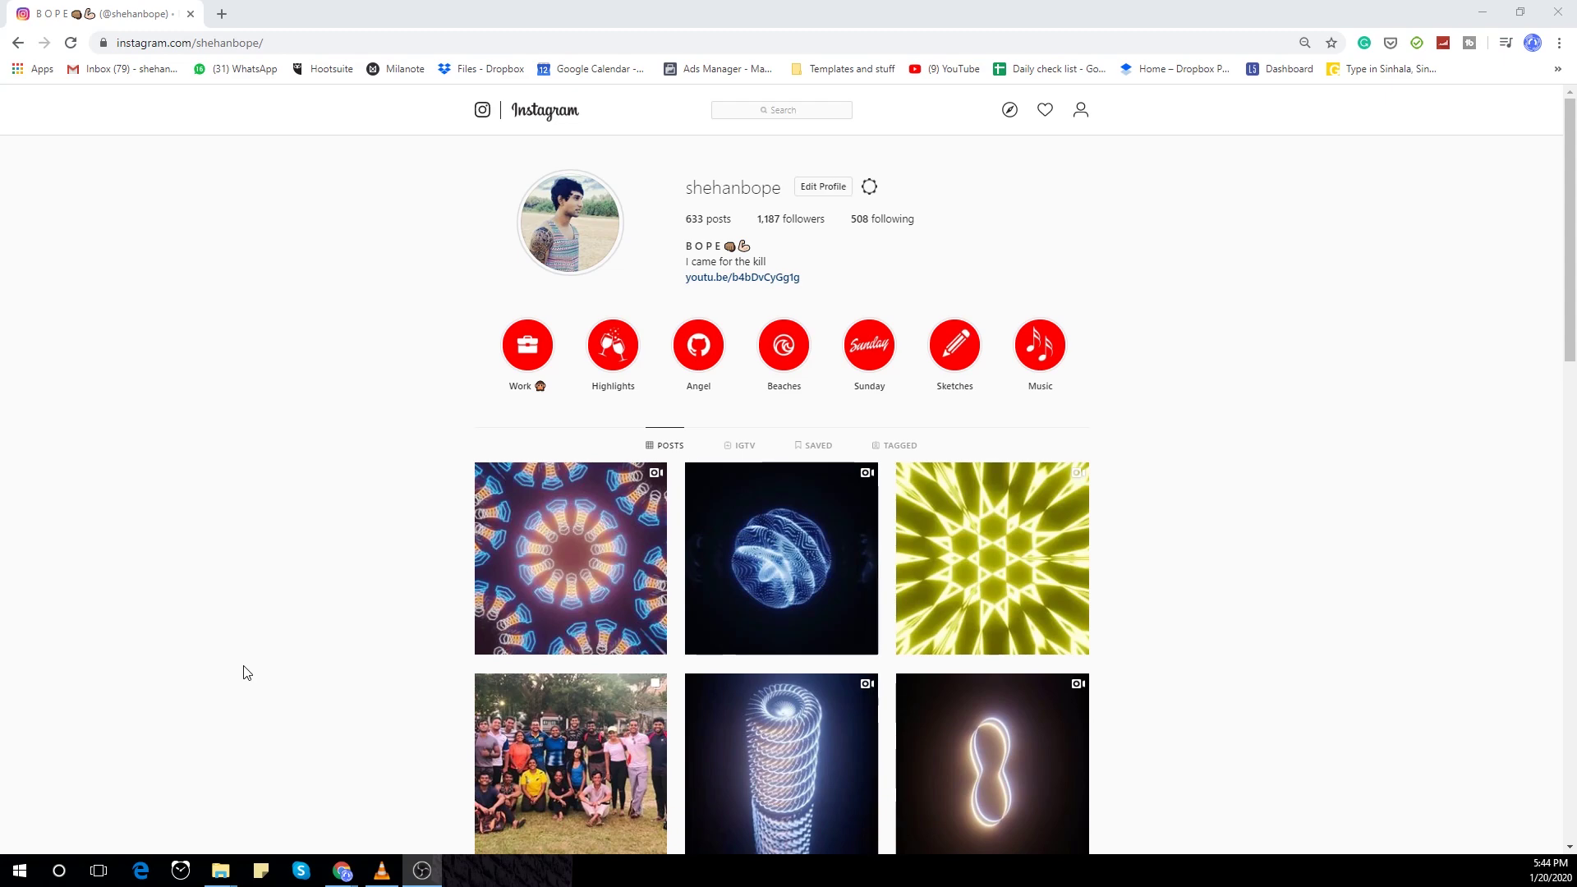
Step: Preview the looping animation posts on the Instagram profile: the neon kaleidoscope, dotted sphere, yellow hexagon pattern and spiral column
left_click(573, 576)
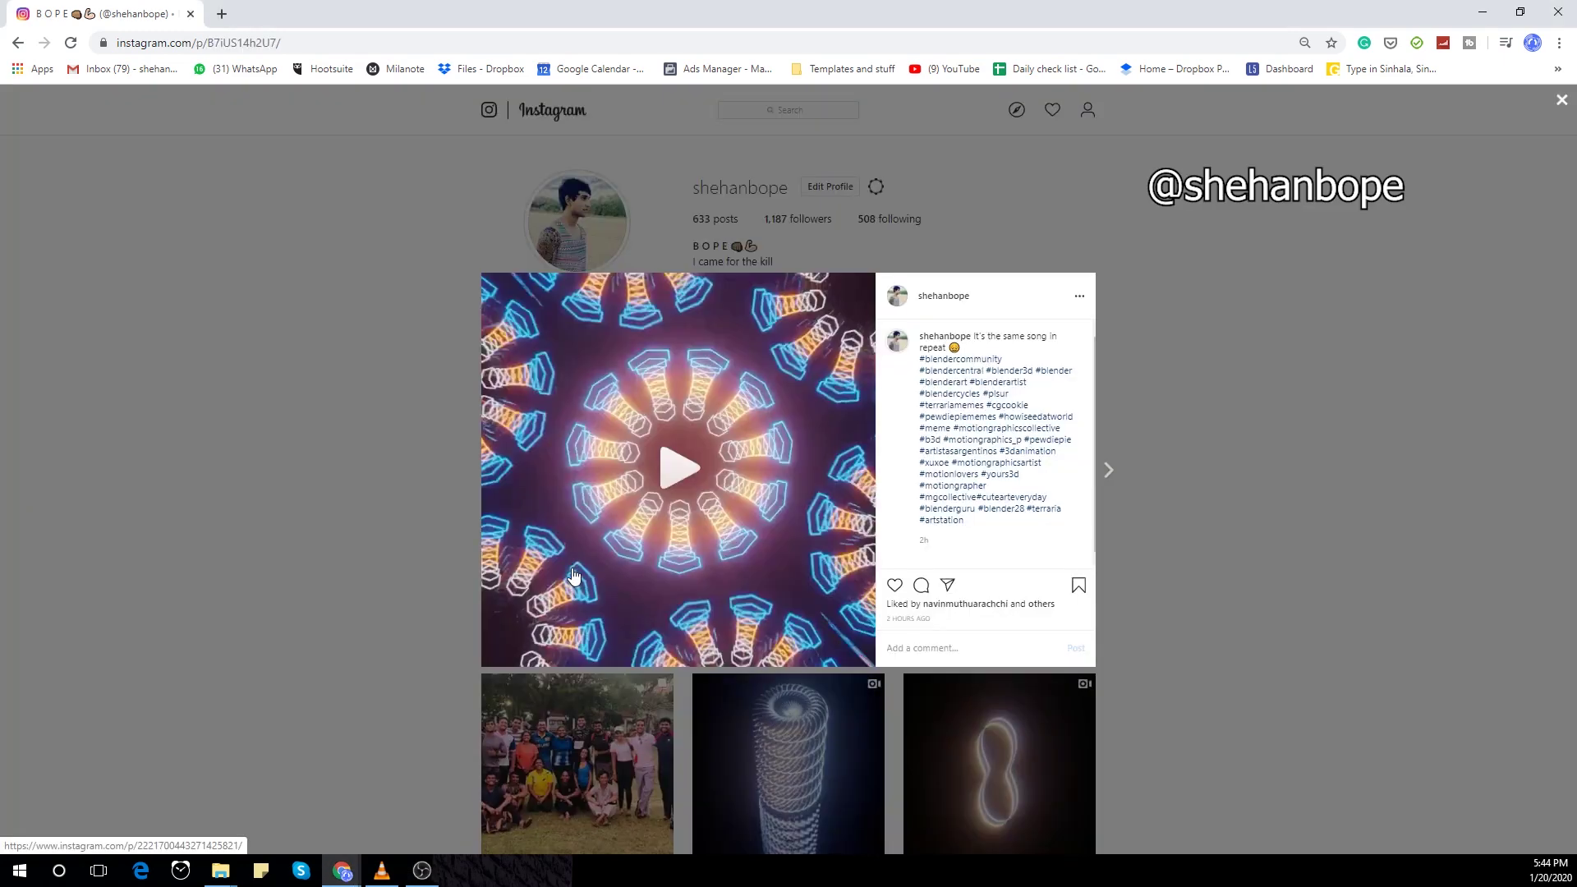
left_click(687, 470)
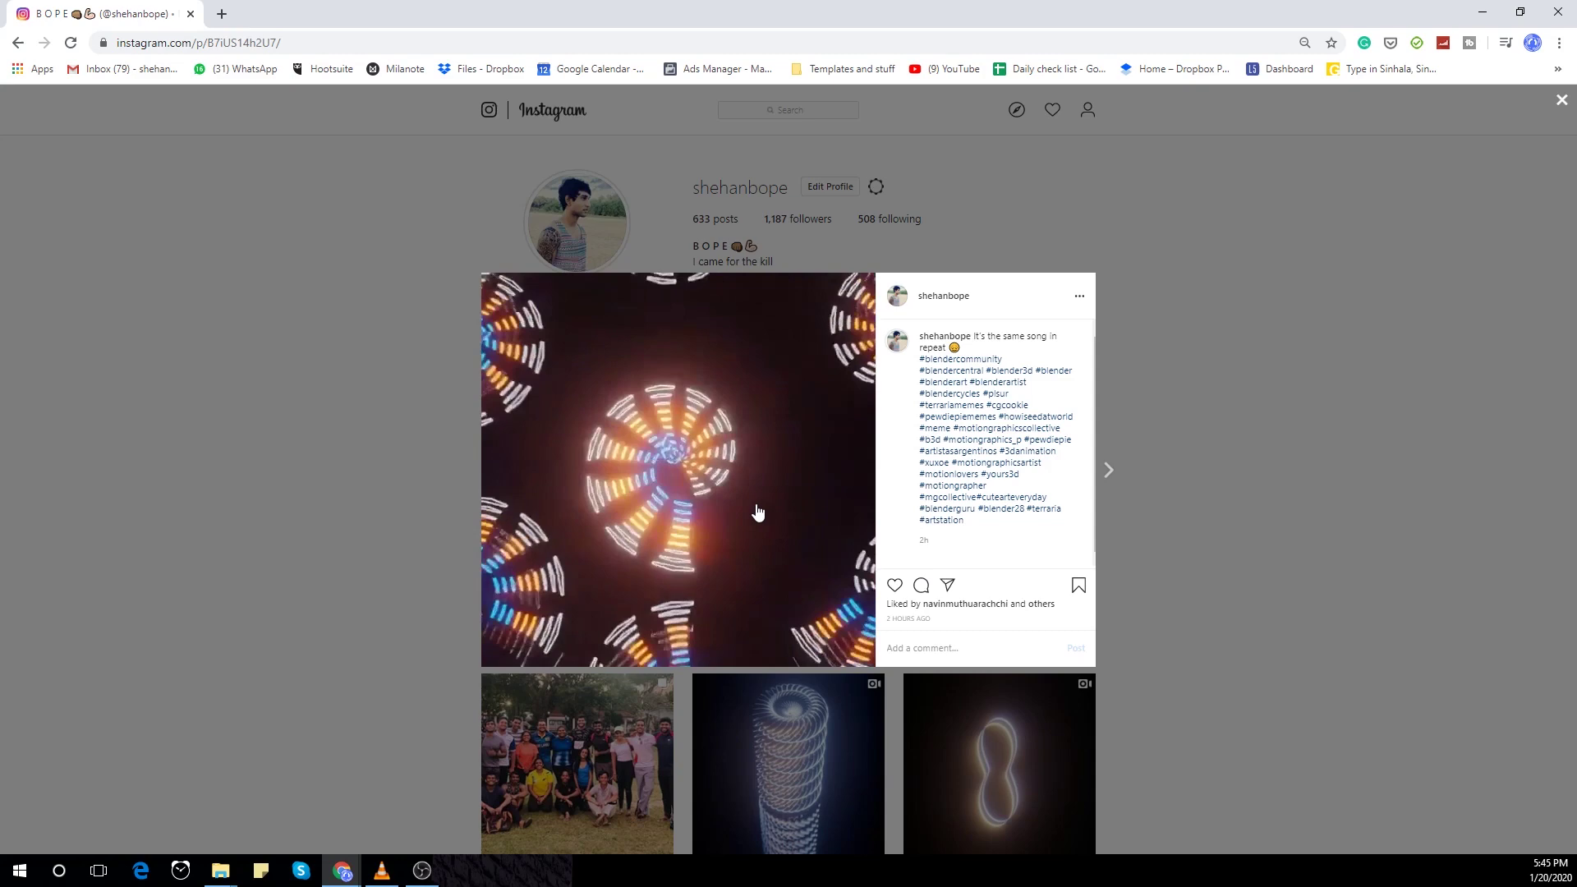
left_click(680, 476)
left_click(422, 510)
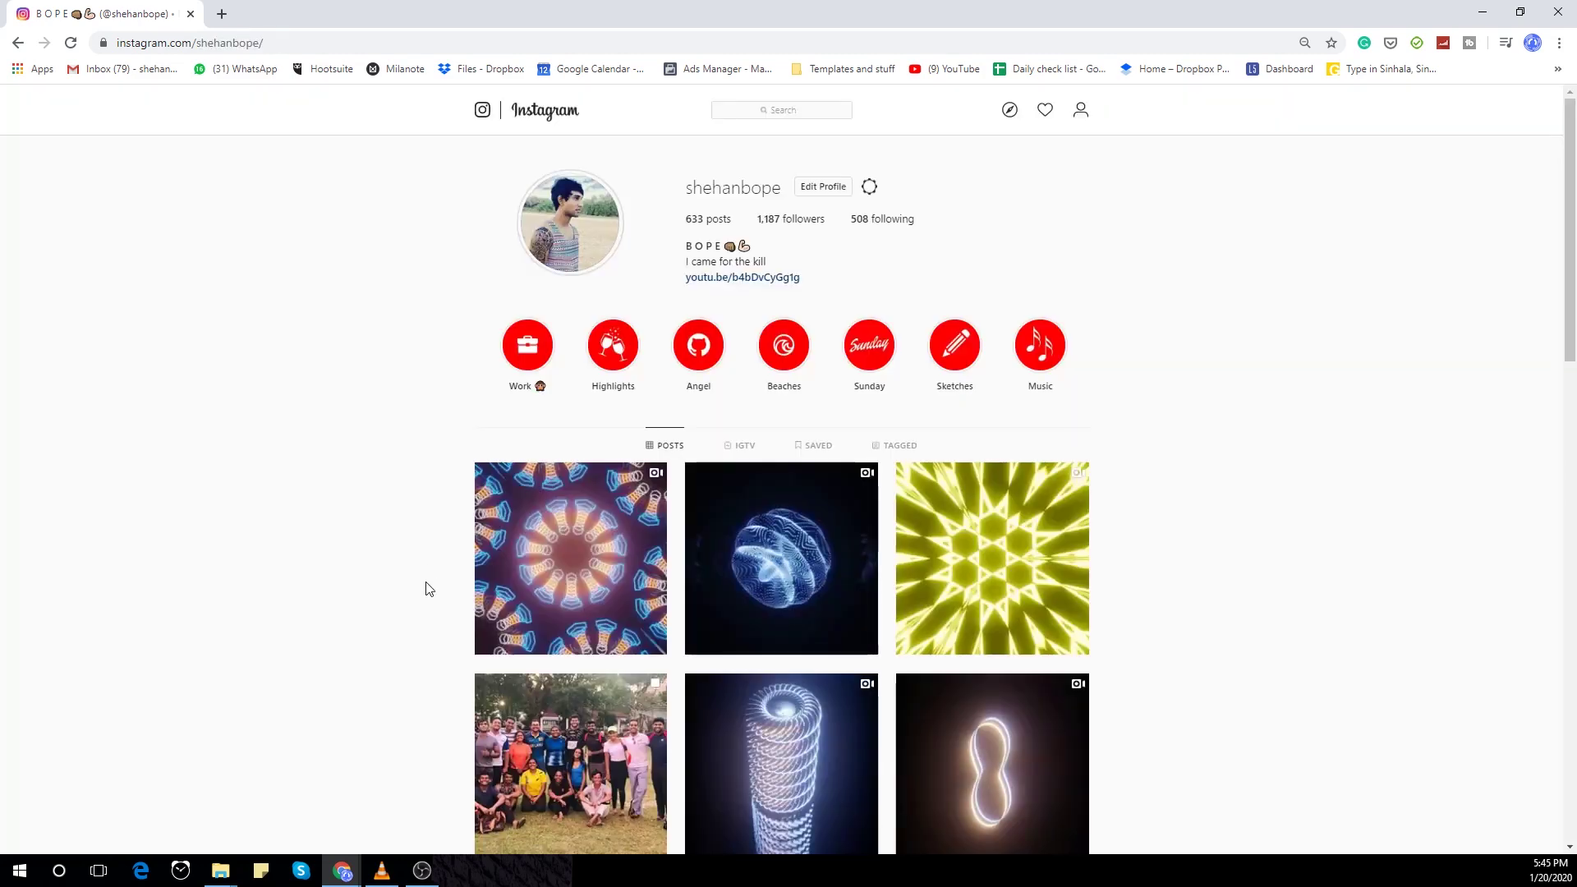
left_click(778, 534)
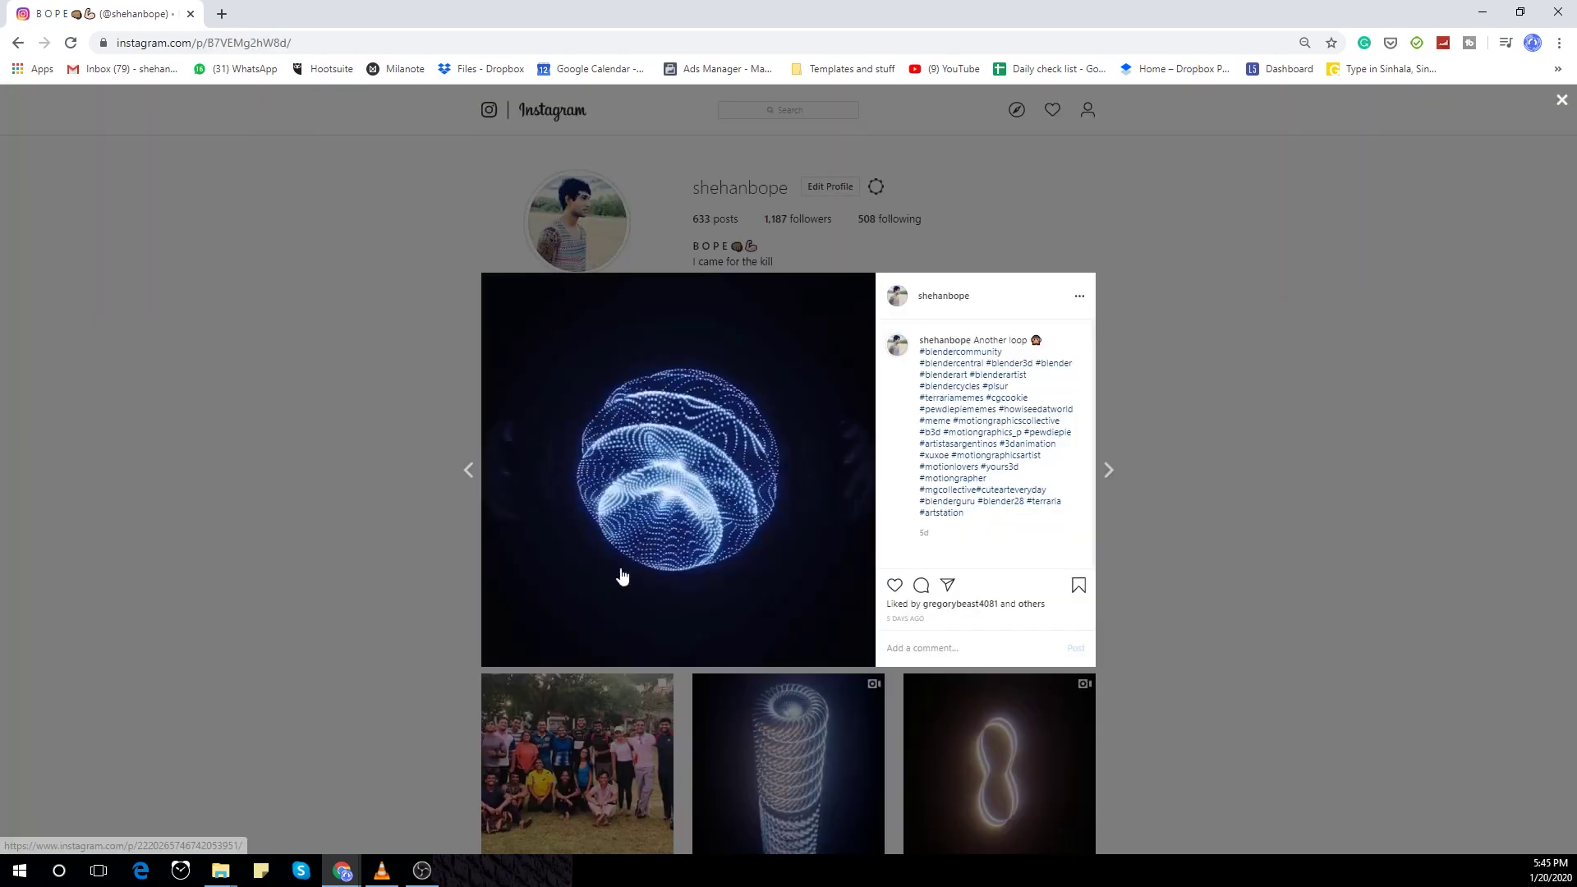
left_click(369, 560)
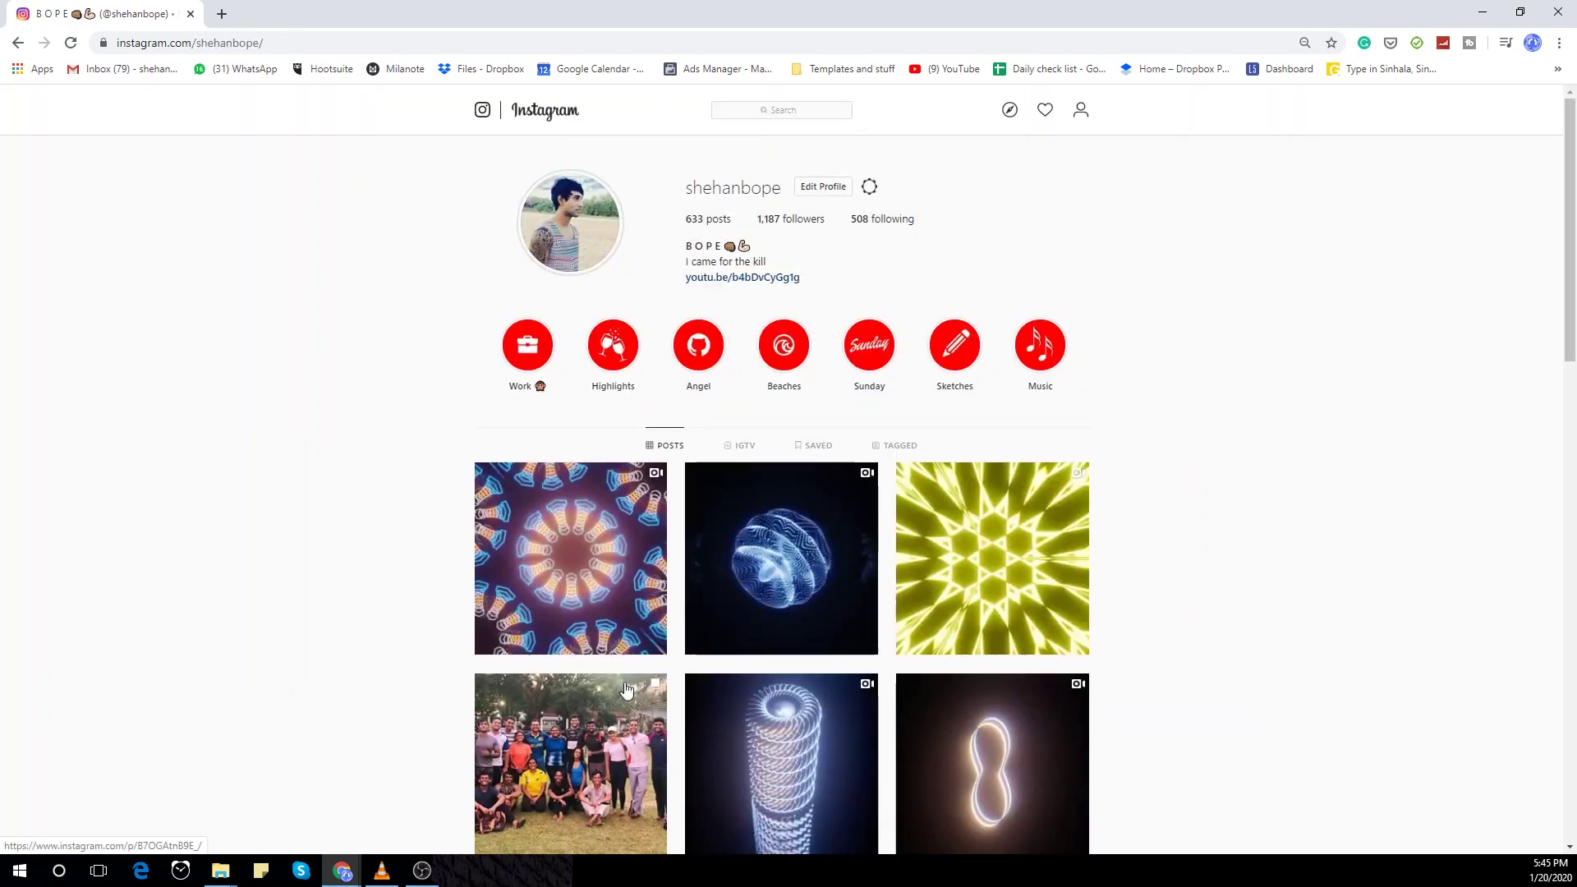
left_click(992, 580)
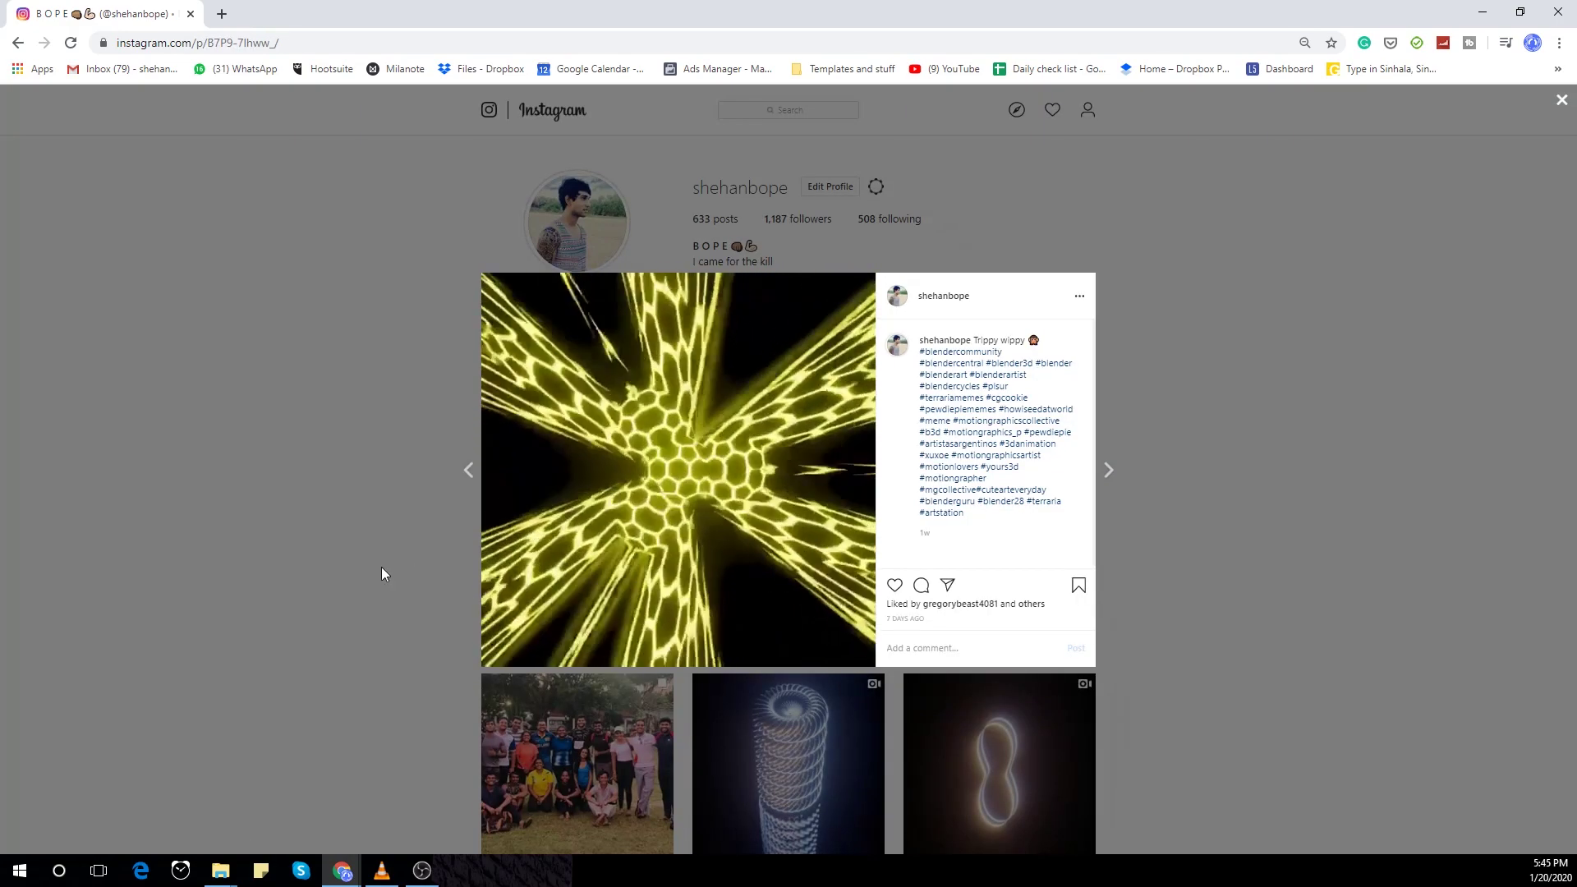
left_click(369, 567)
left_click(792, 732)
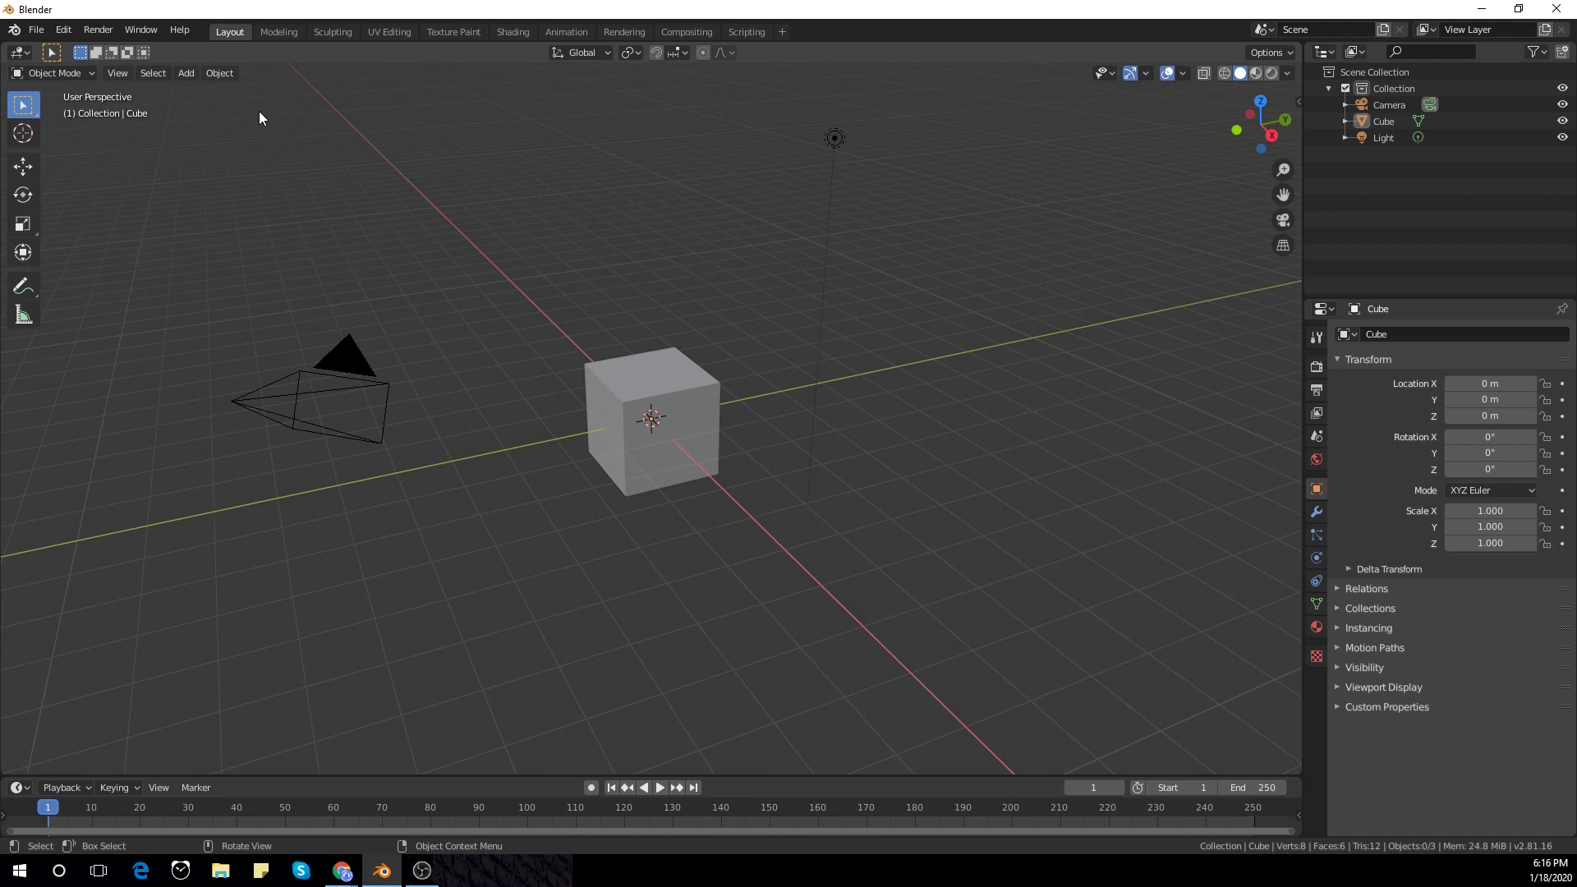
Step: Delete the default camera, cube and light from the scene
key("a")
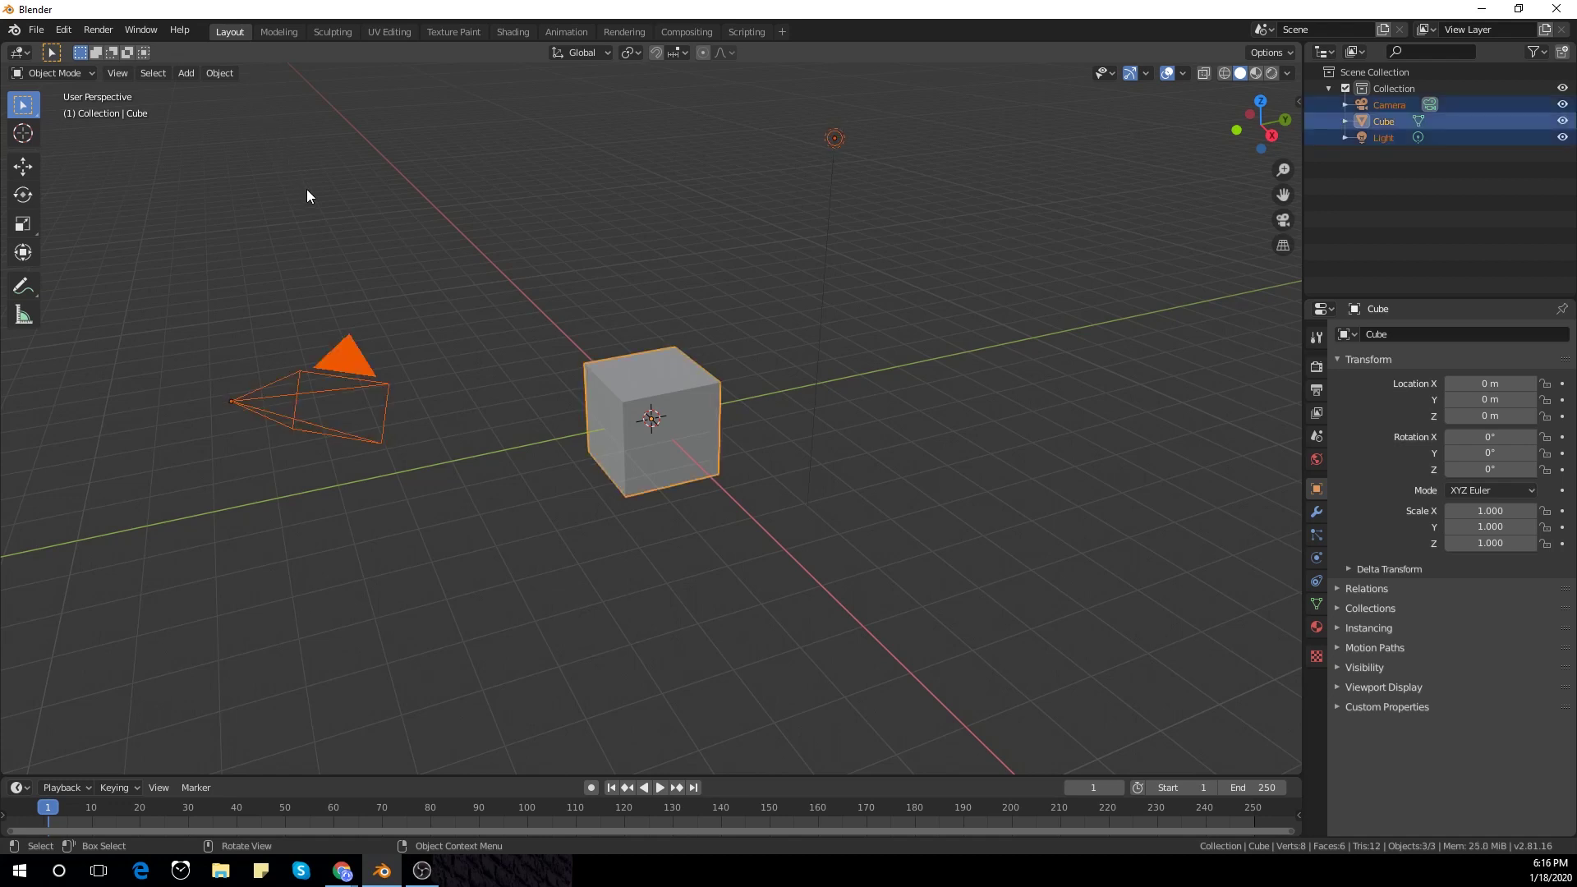
key("x")
left_click(307, 191)
Step: Add a cylinder mesh at the world origin with 6 vertices, forming a hexagonal prism
key("shift+a")
mouse_move(307, 189)
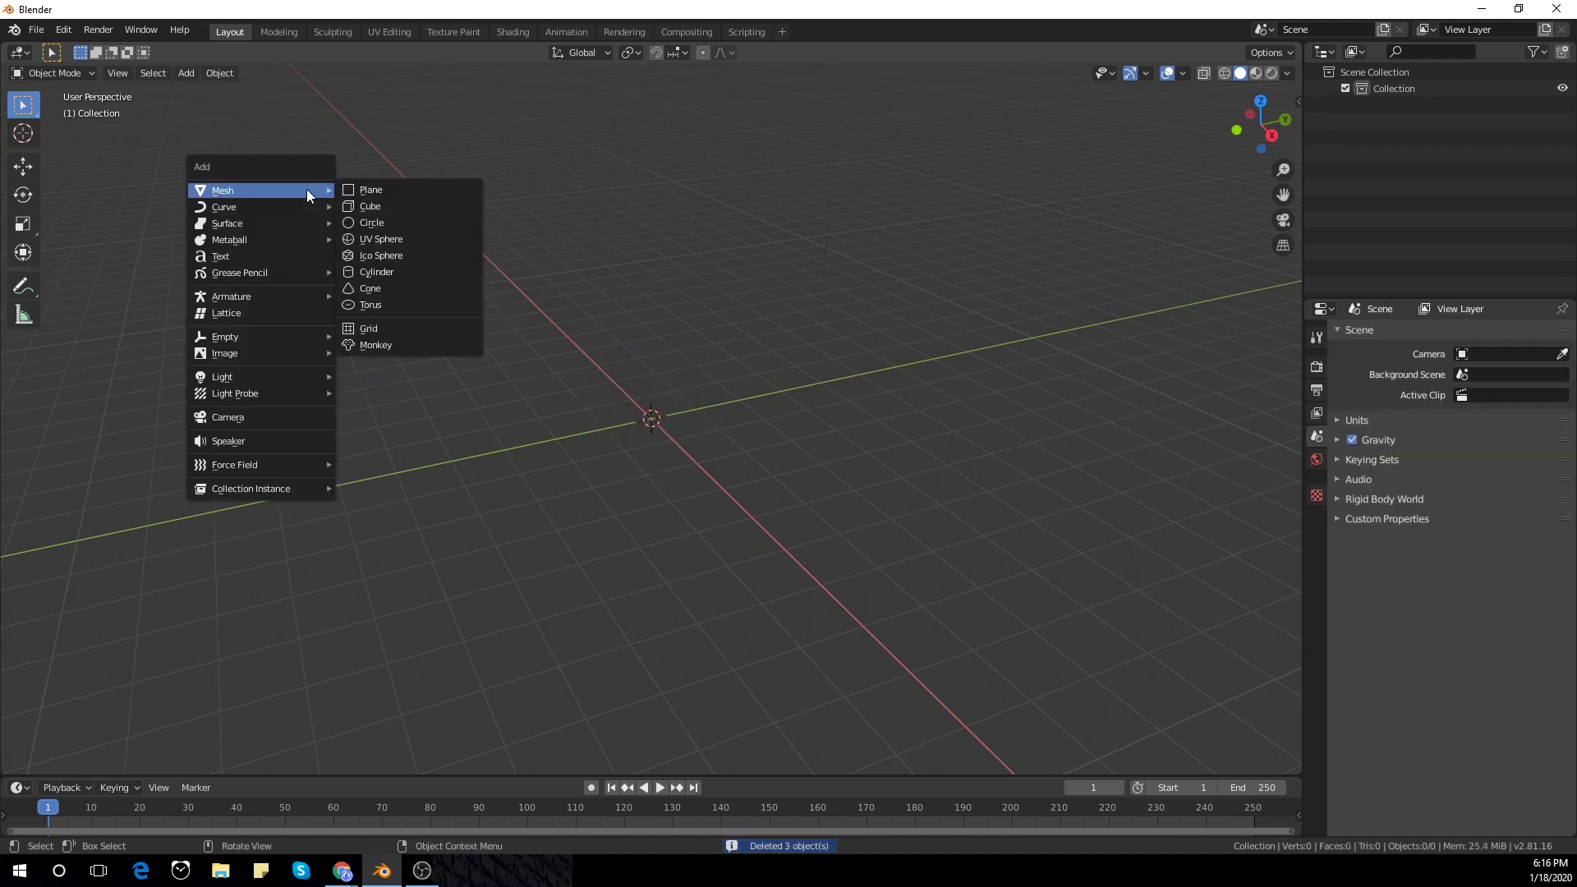
left_click(401, 272)
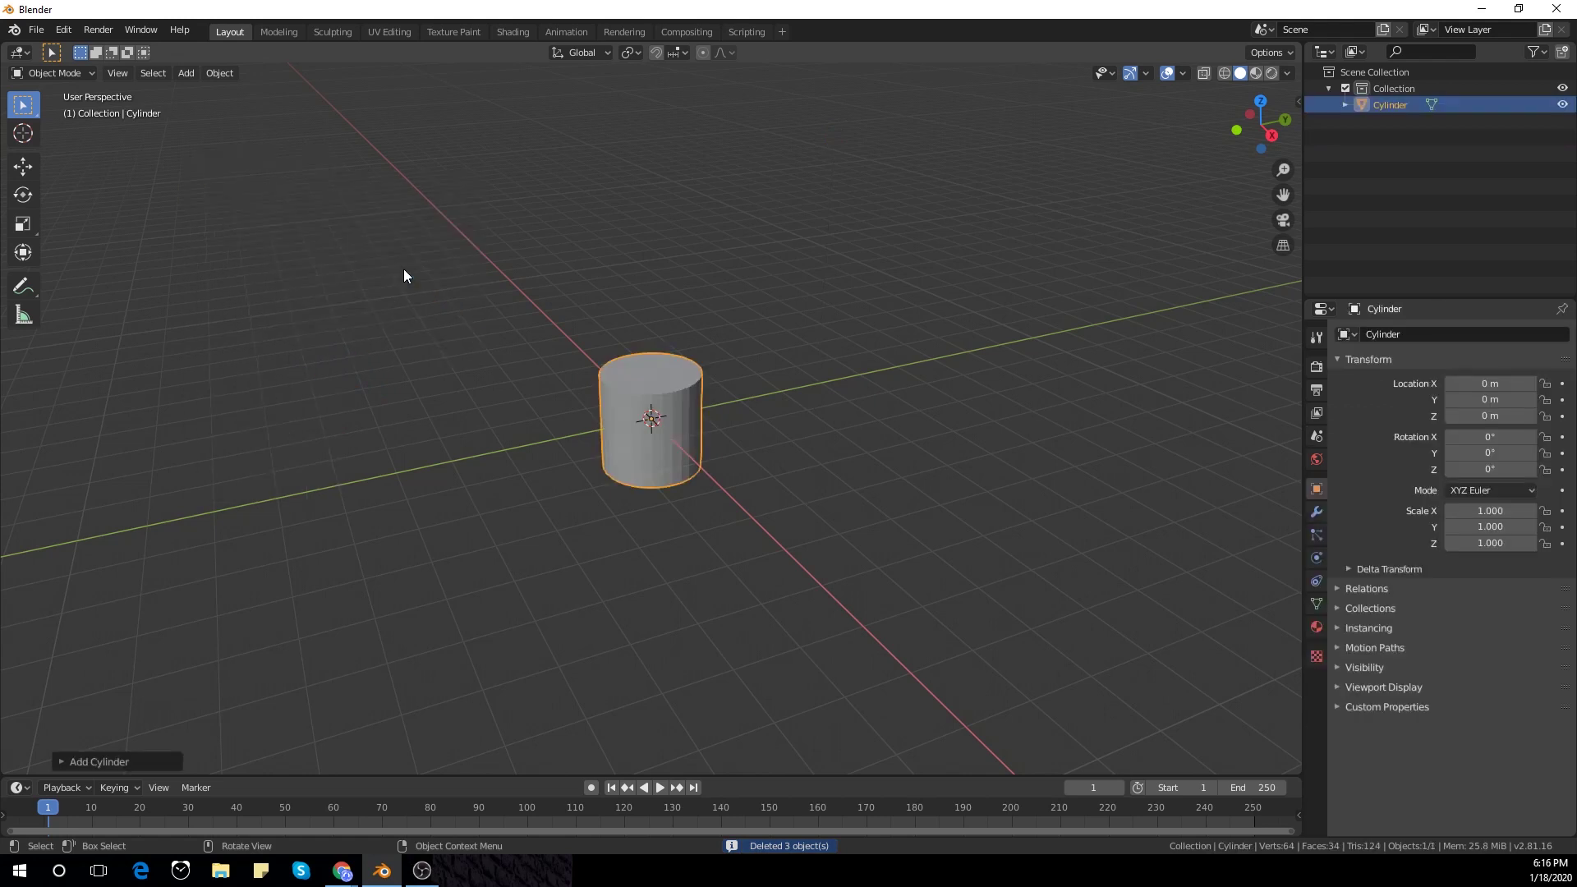
left_click(64, 762)
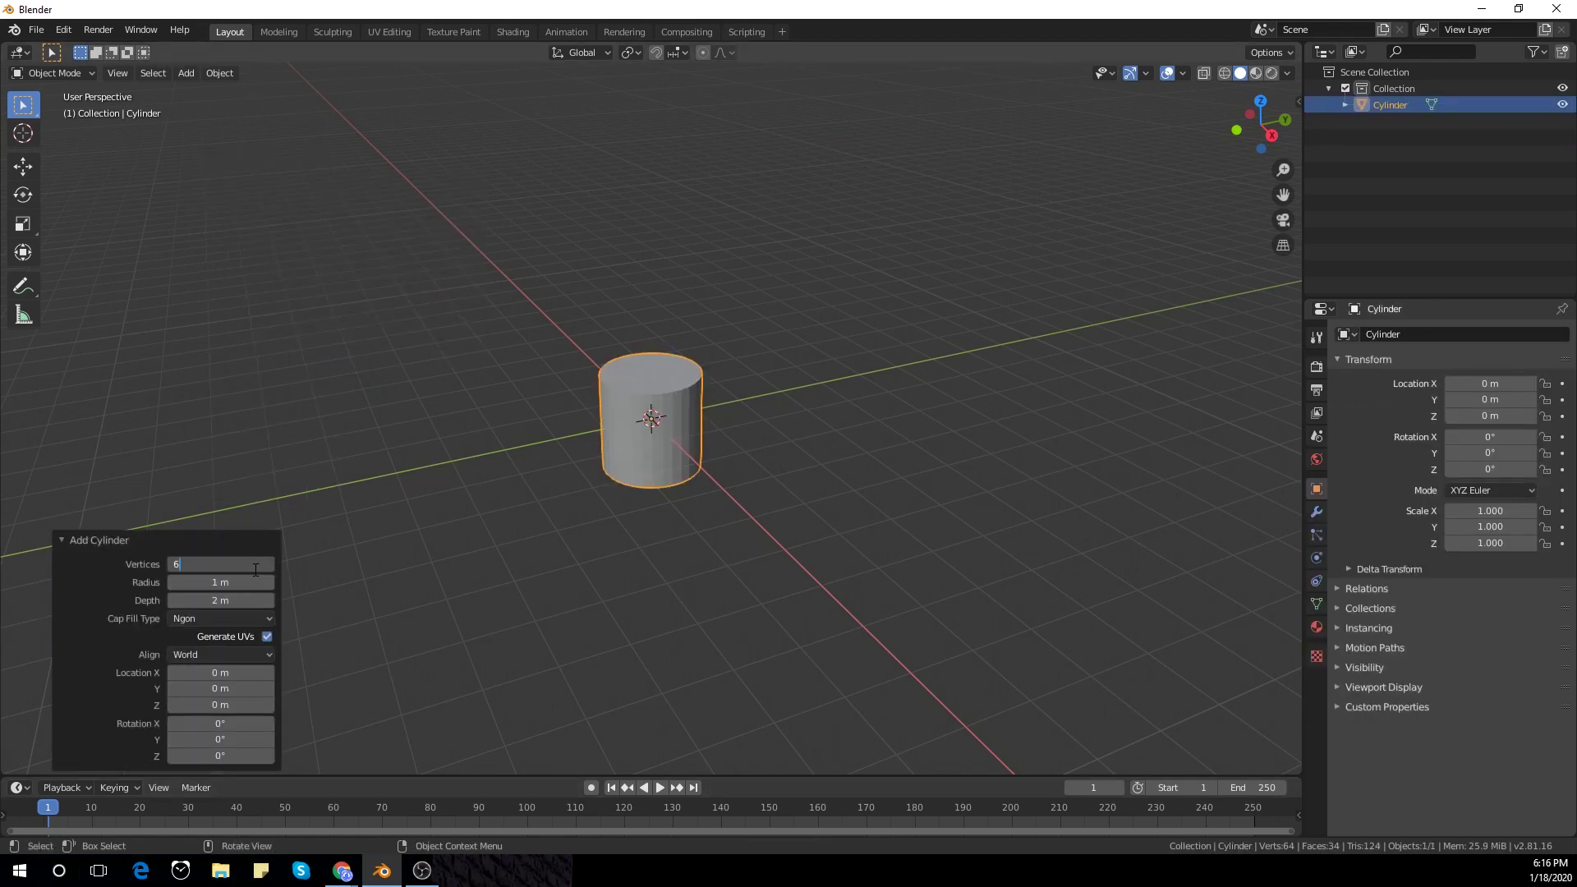
key("Return")
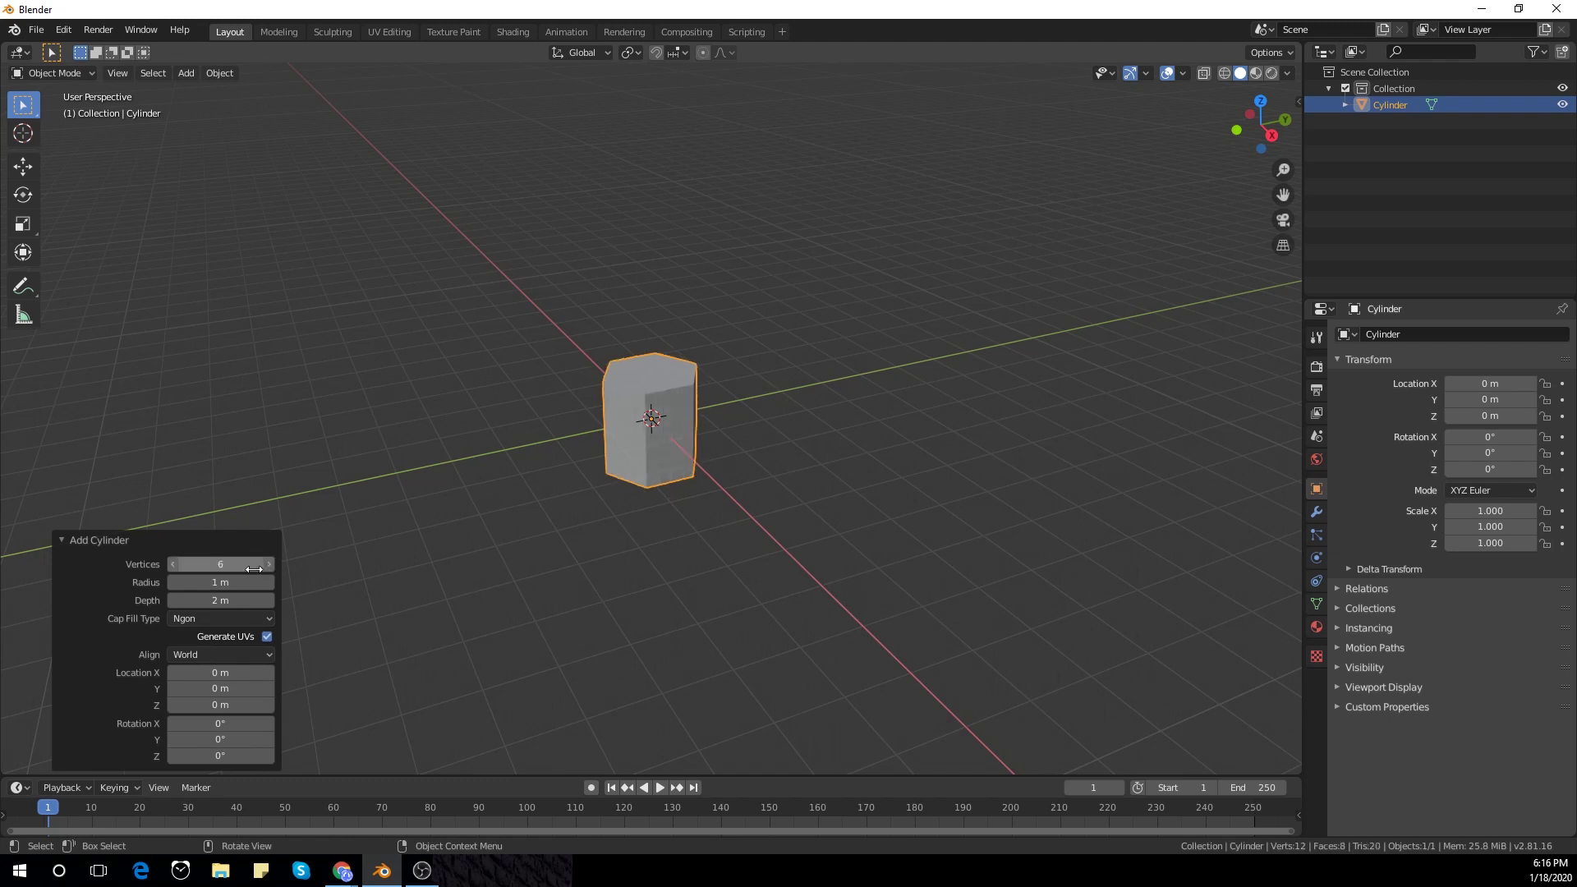
left_click(617, 486)
Step: Stretch the hexagonal prism in front view to about 1.9 times its height along Z
key("KP_1")
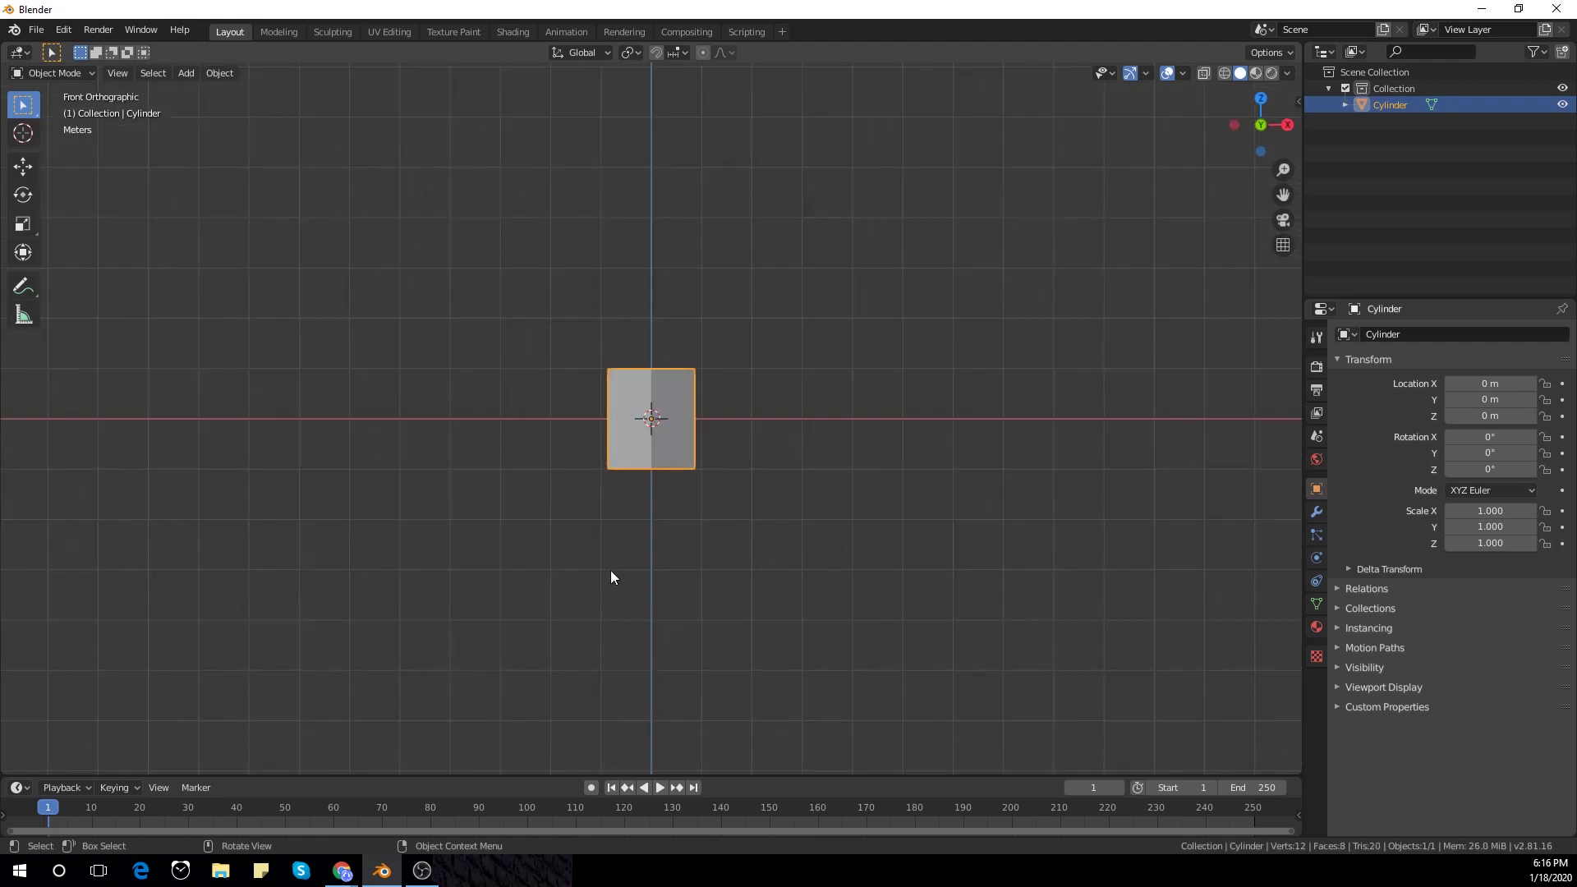
scroll(649, 551, "up", 3)
key("s")
key("z")
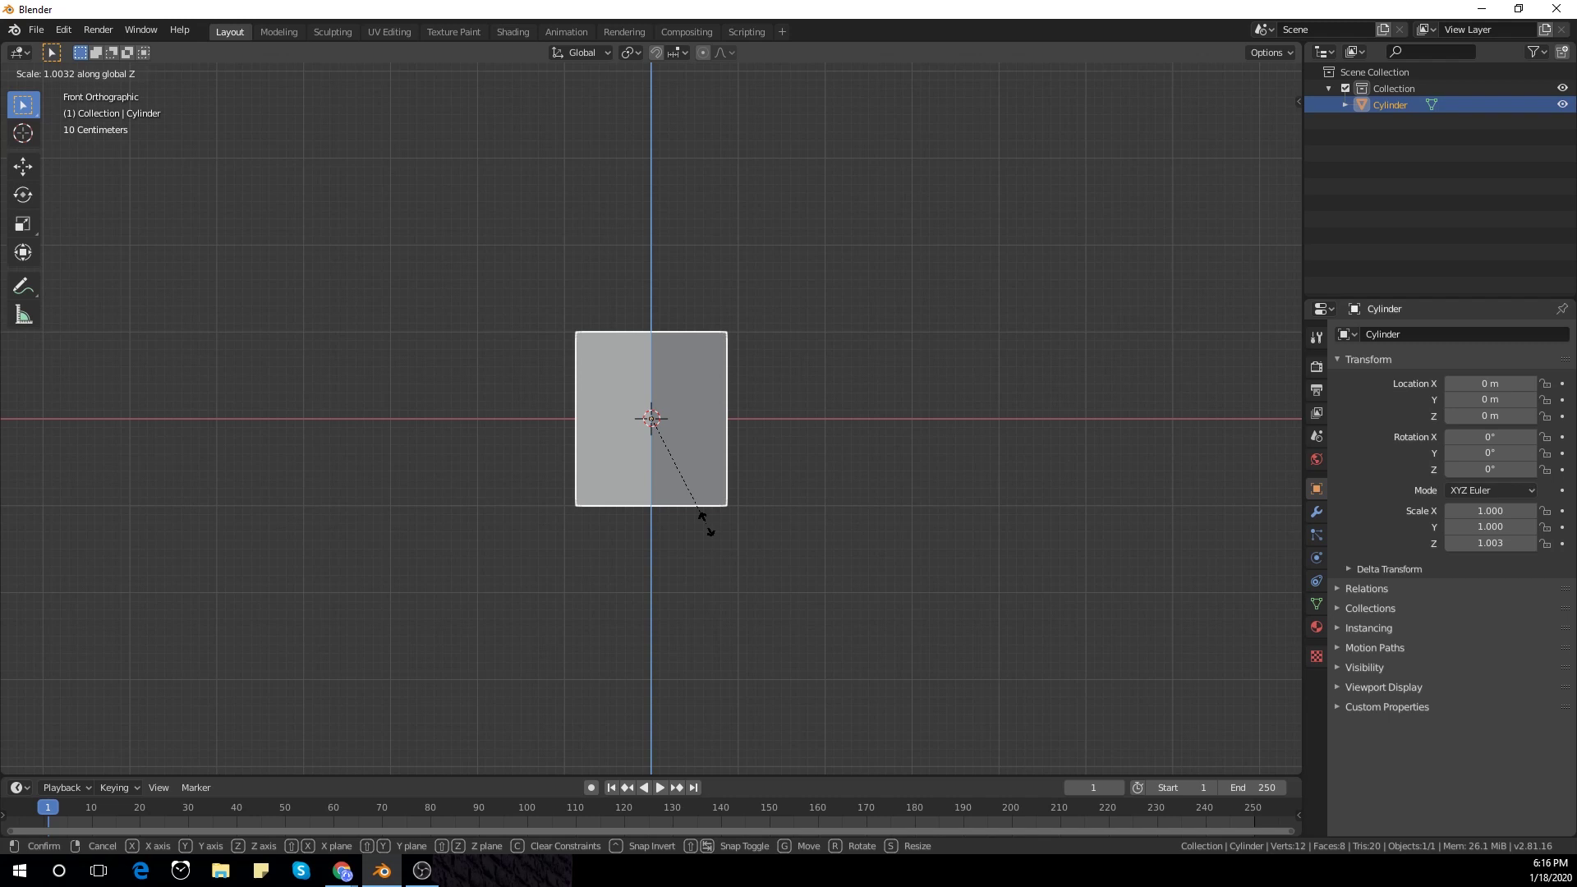
left_click(790, 608)
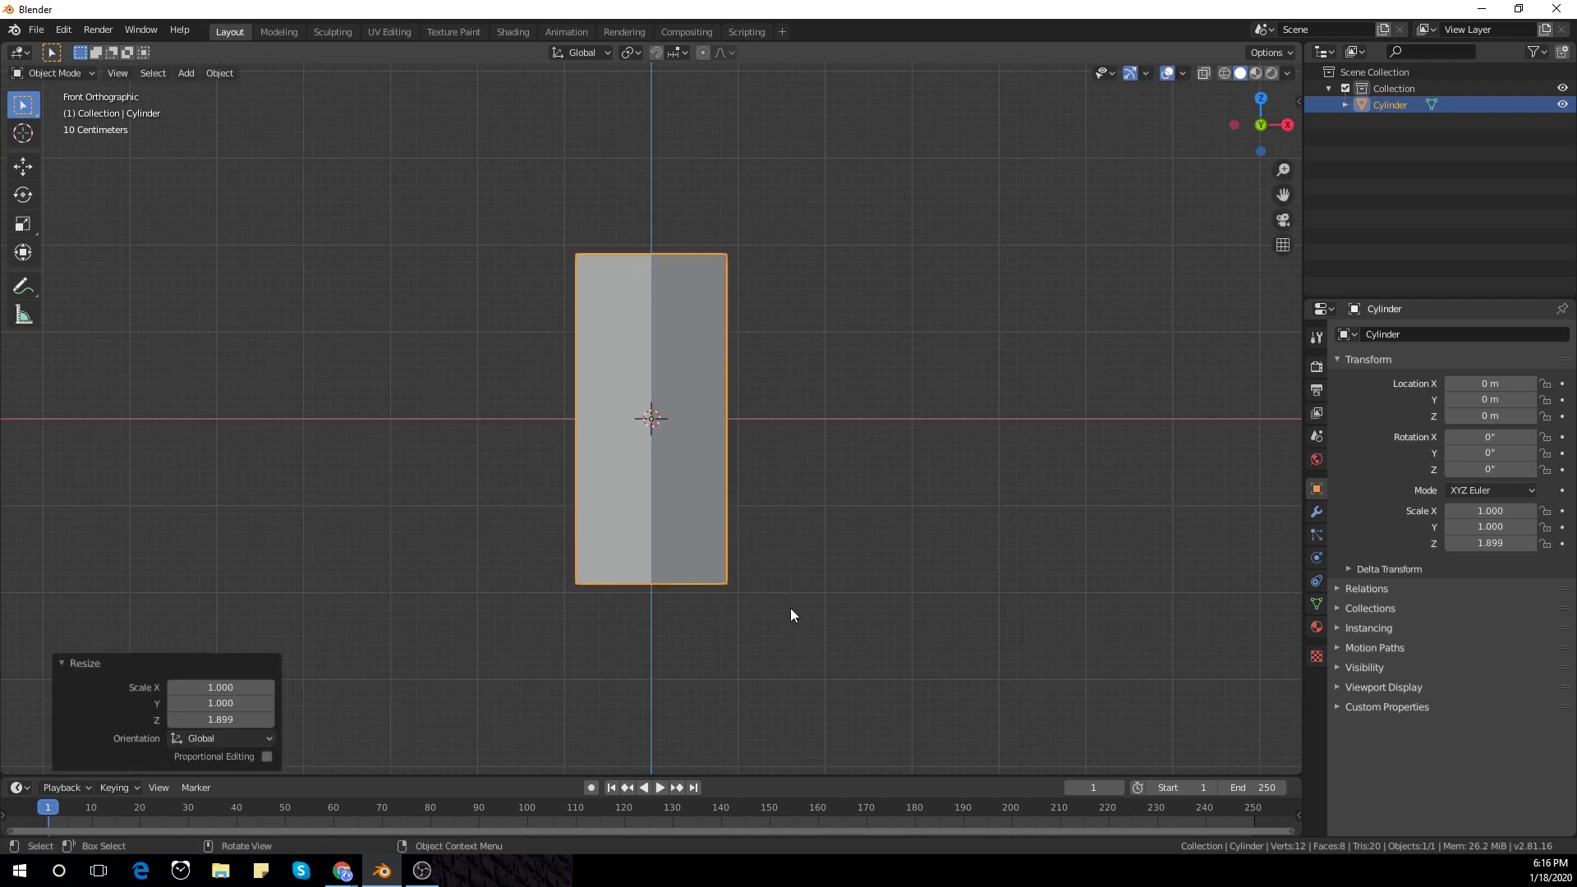
Step: Add seven evenly spaced horizontal loop cuts along the prism's height in Edit Mode
key("Tab")
key("ctrl+r")
scroll(720, 504, "up", 5)
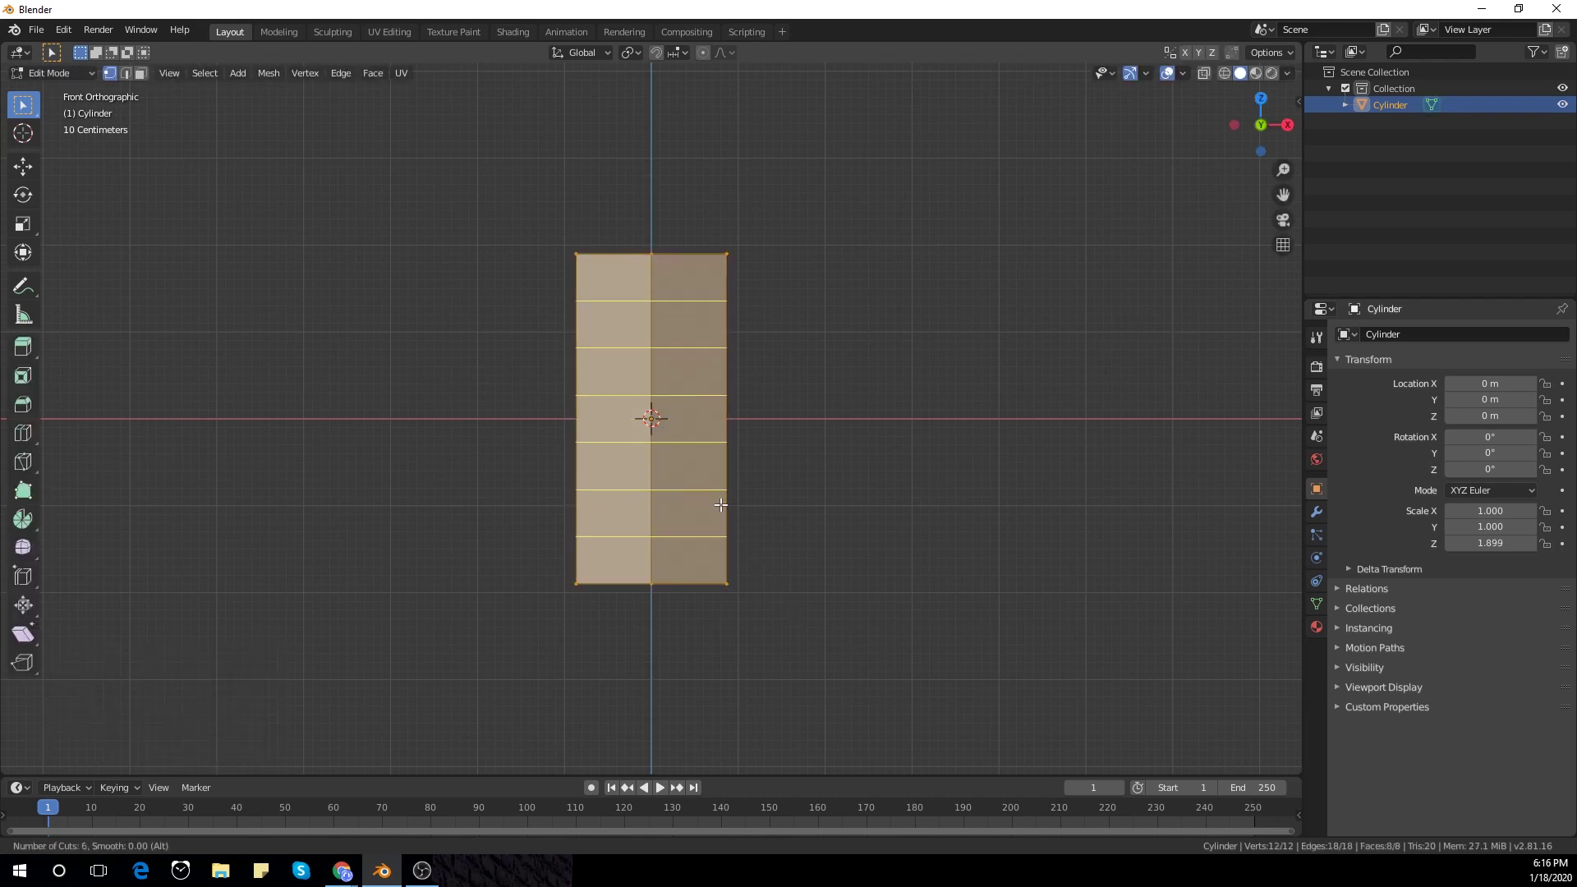
scroll(720, 504, "up", 1)
left_click(721, 504)
right_click(720, 504)
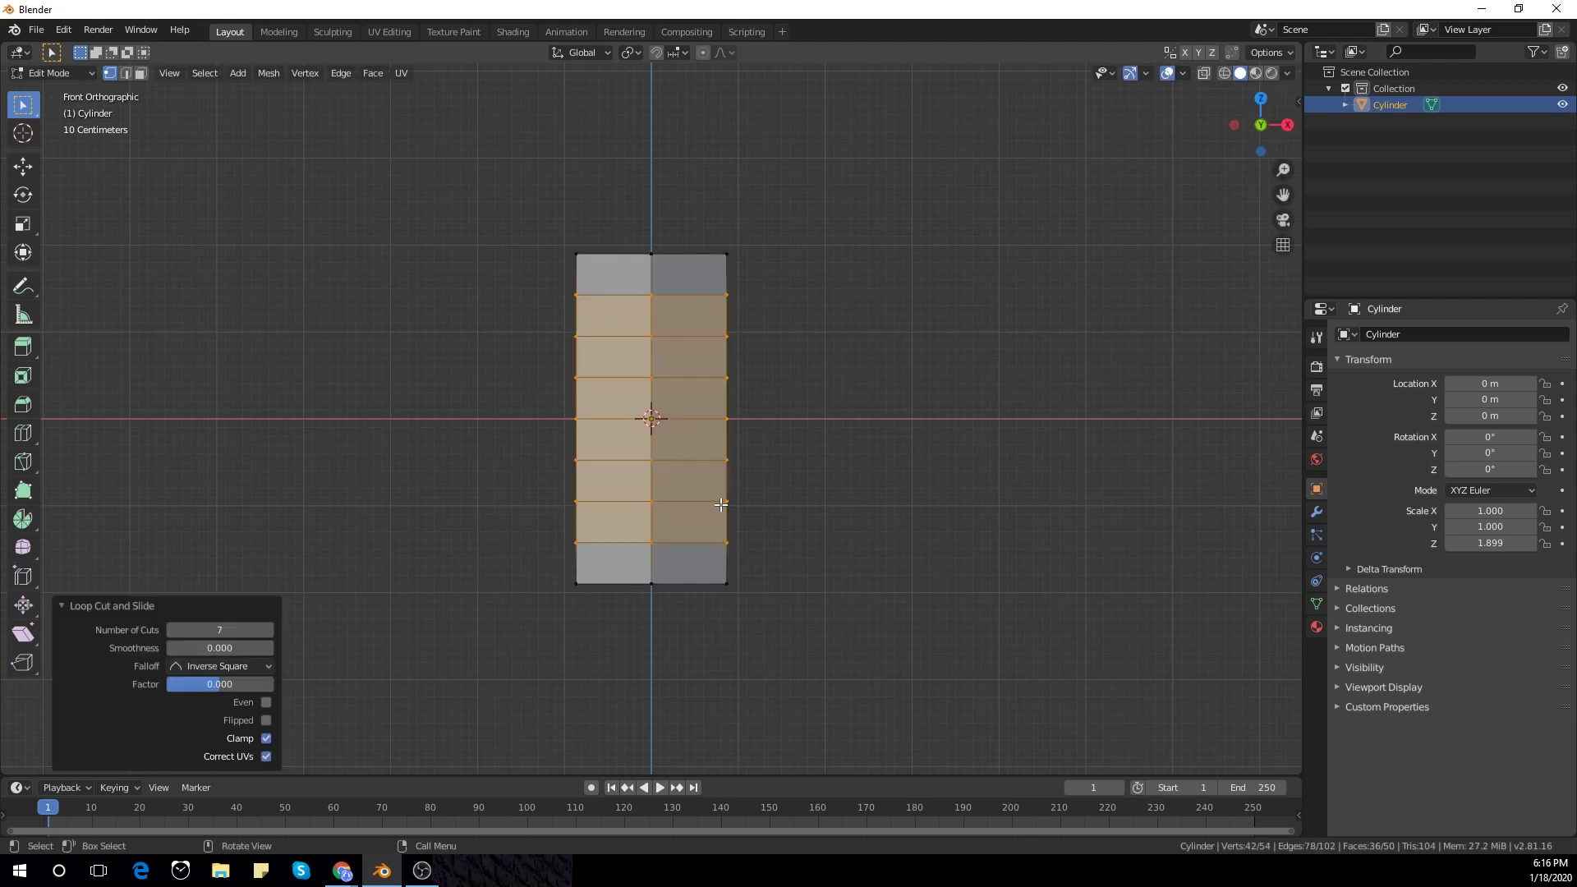
Step: Select only the middle horizontal edge loop and enable proportional editing with Sphere falloff
left_click(704, 419, "alt")
left_click(722, 53)
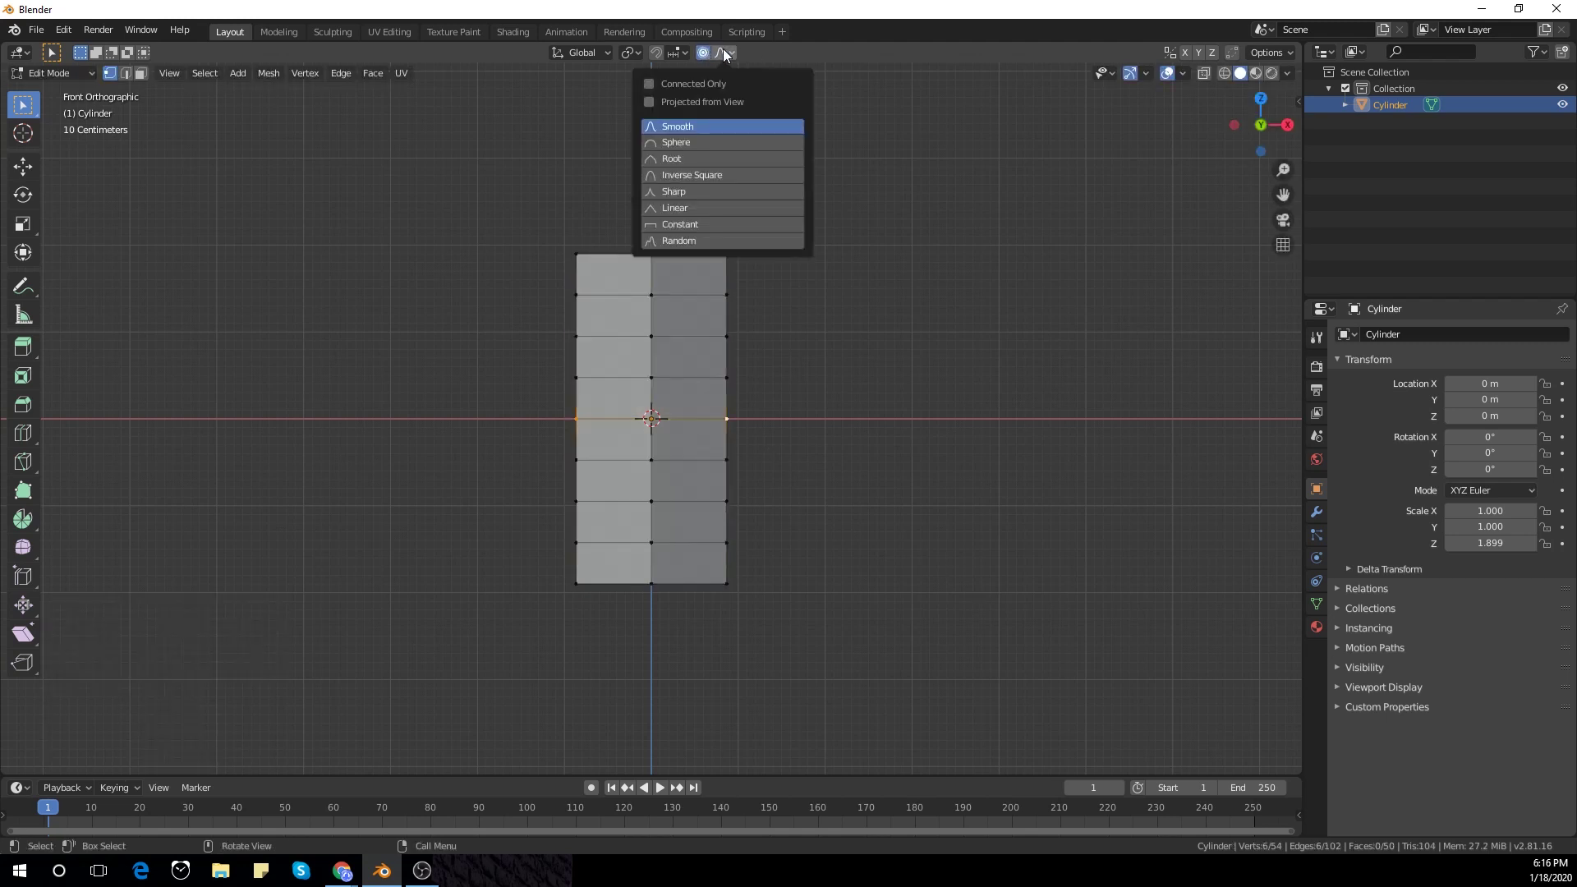
left_click(667, 142)
key("s")
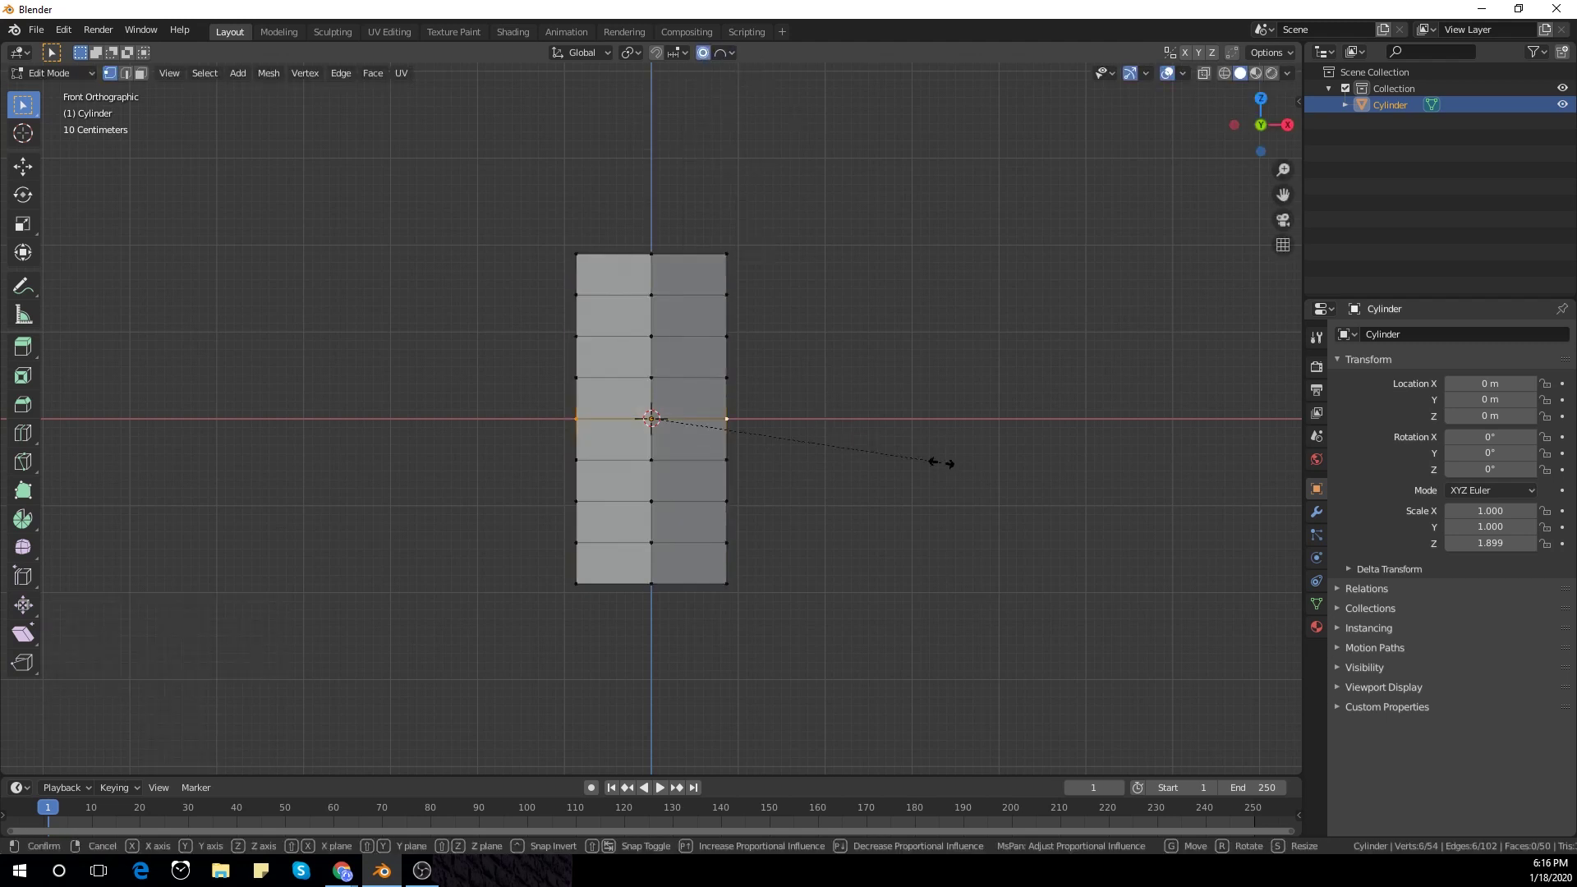
scroll(915, 460, "down", 5)
right_click(866, 457)
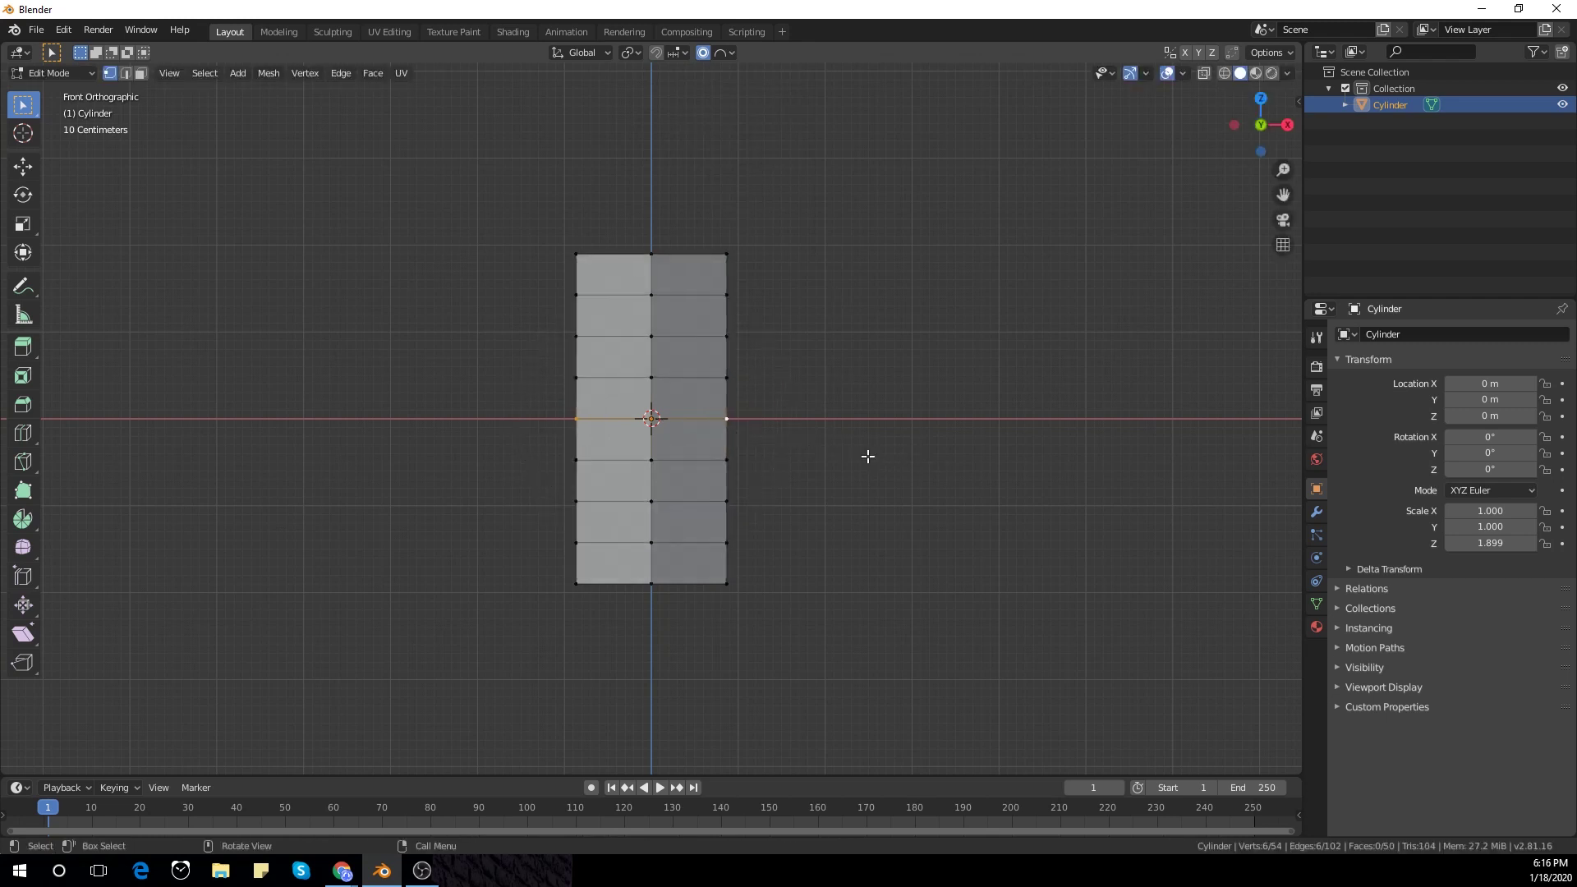
Step: Shrink the middle loop to about 0.56 on X and Y only, with proportional size about 1.61, turn off proportional editing and leave Edit Mode
key("s")
key("shift+z")
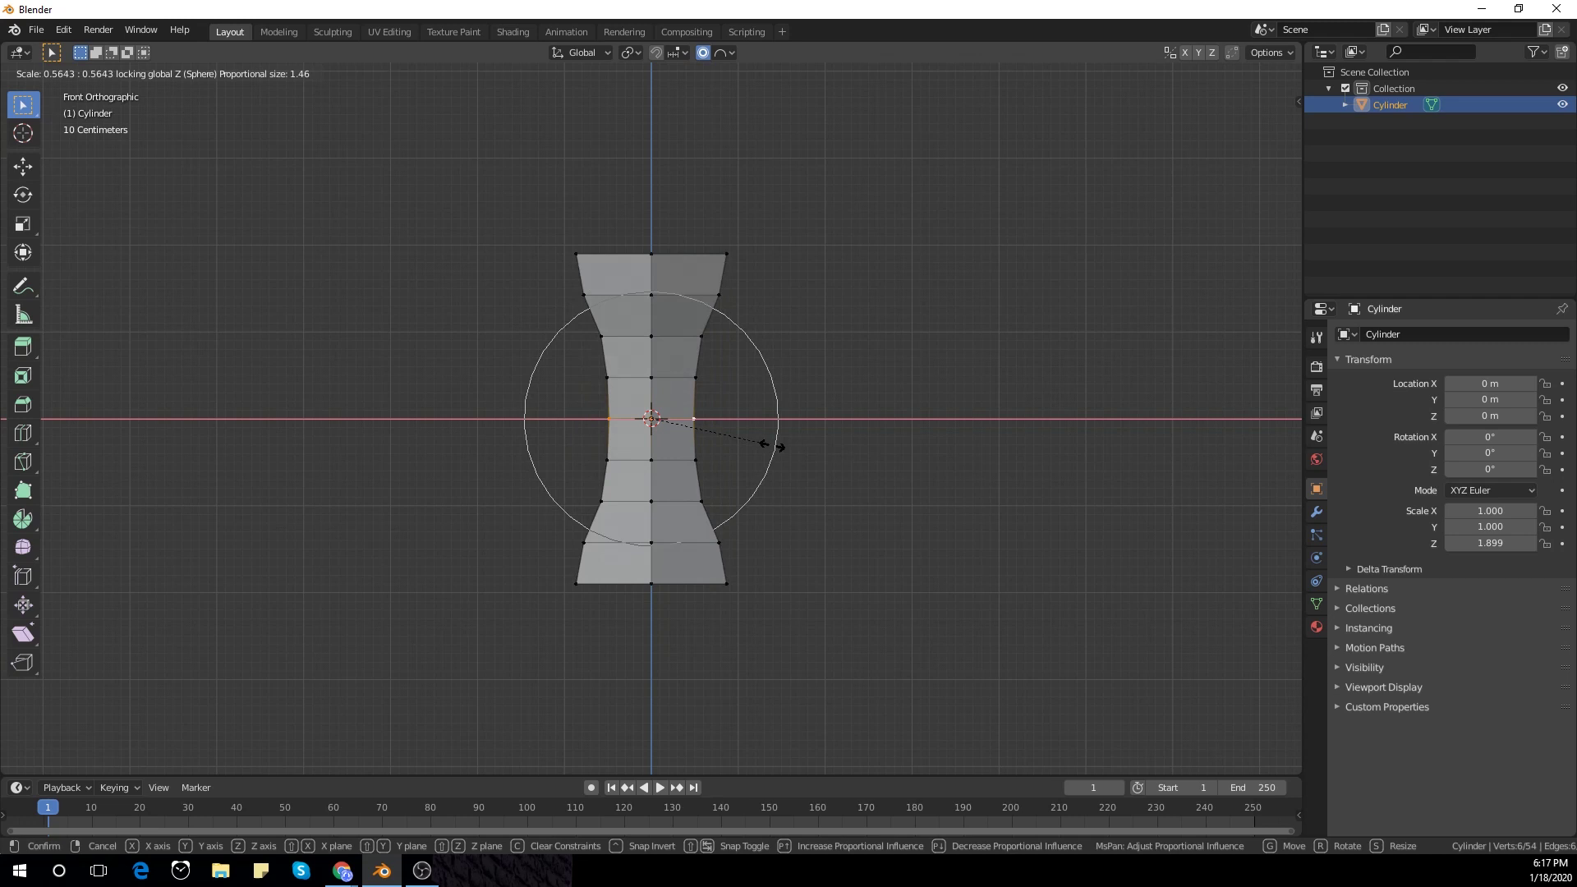
left_click(772, 445)
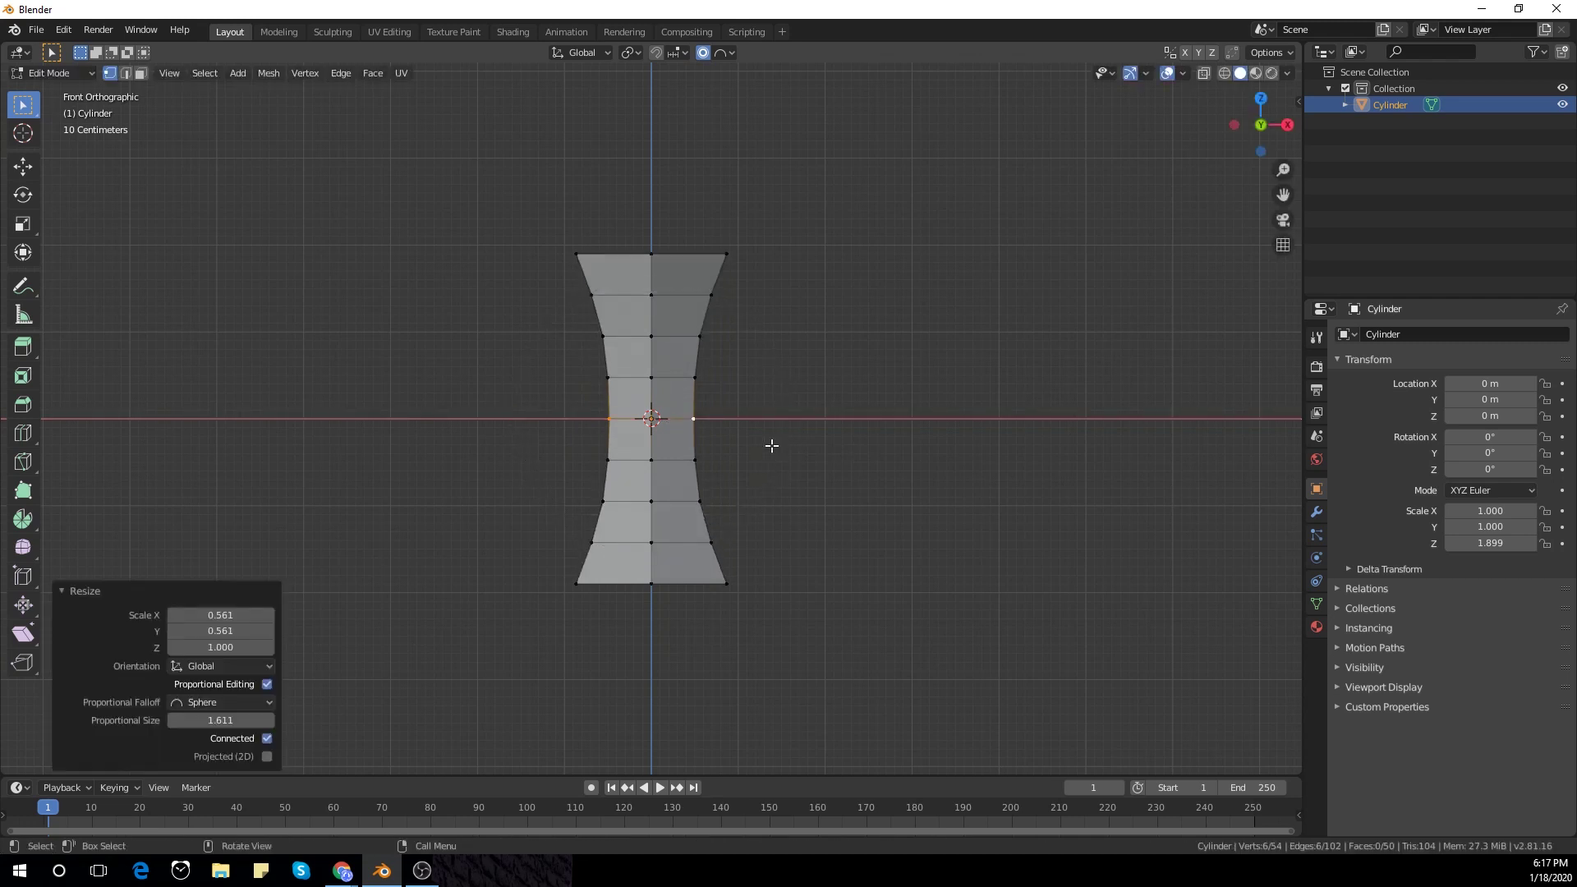
key("s")
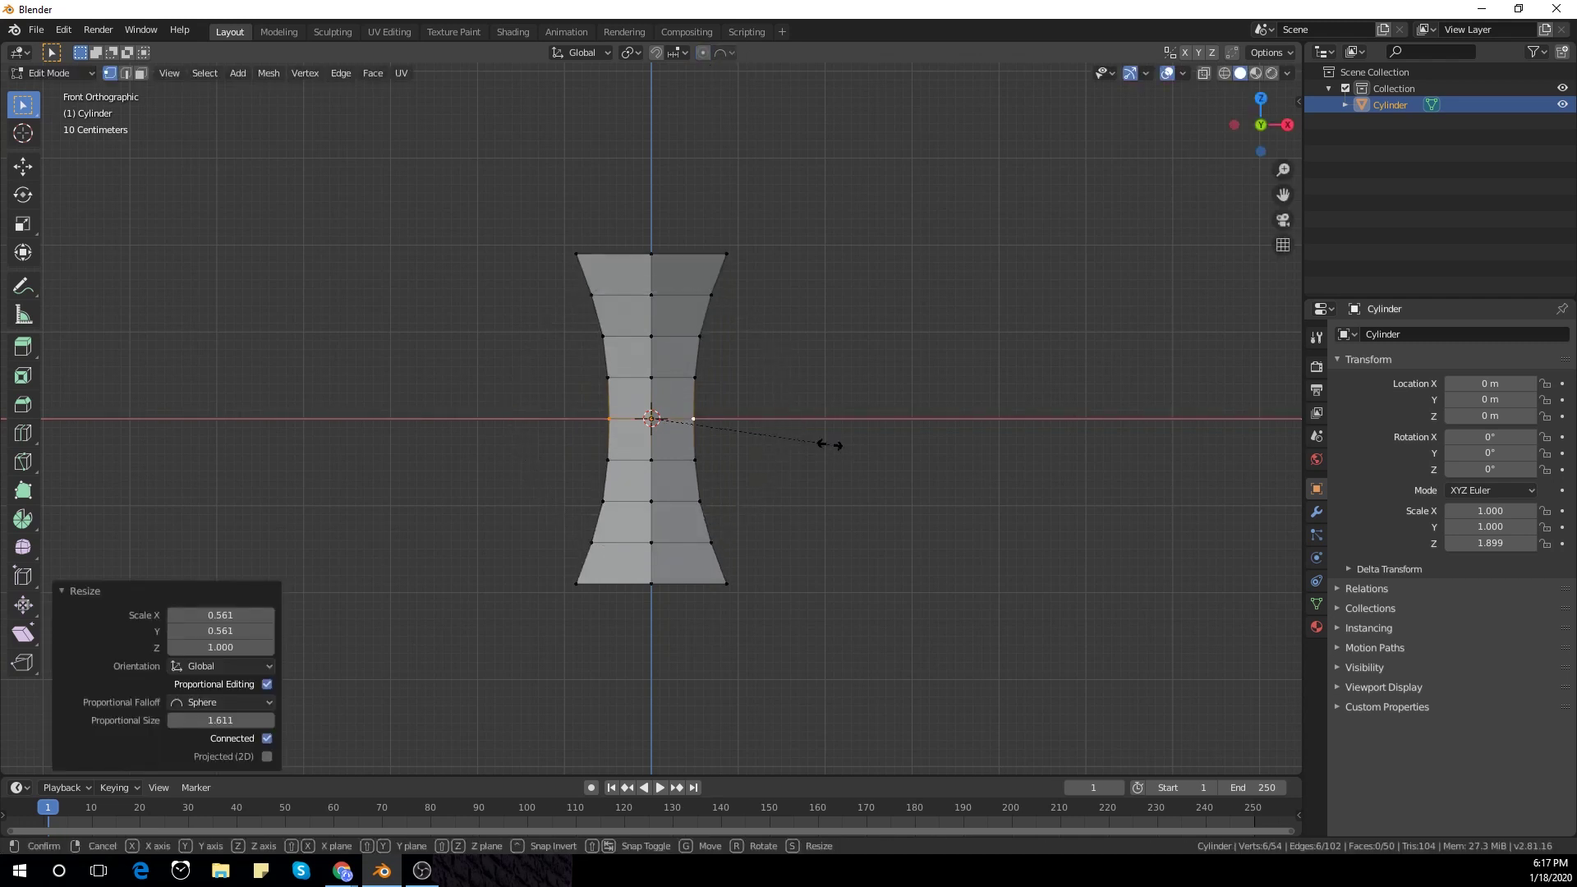
right_click(815, 442)
key("Tab")
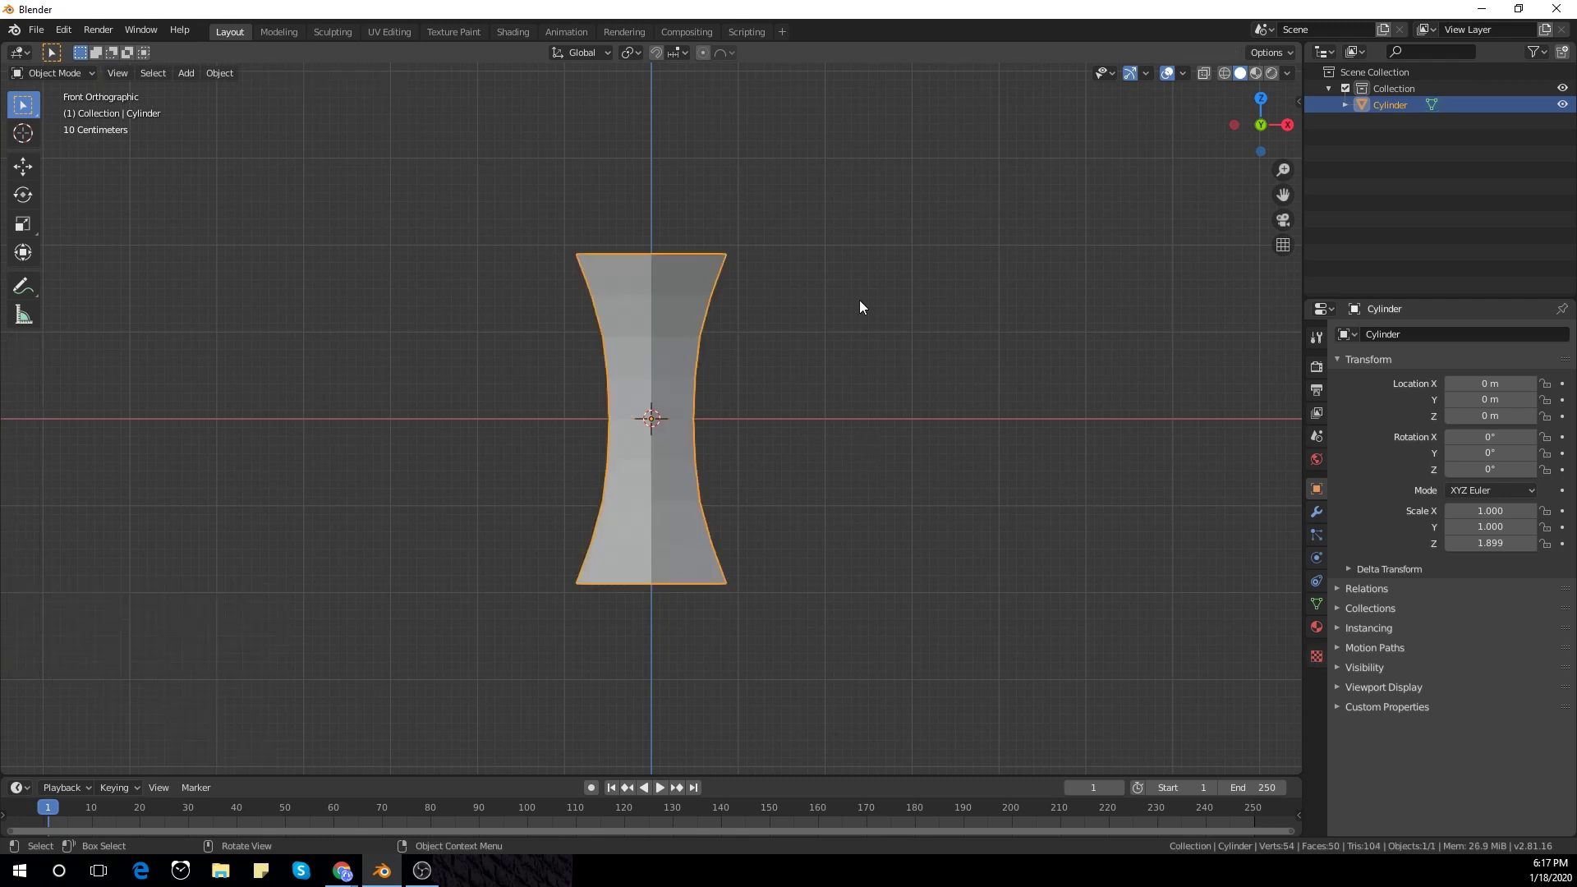
Step: Try deleting one vertical strip of side faces from the narrowed column in Edit Mode
middle_click_drag(859, 306, 828, 388)
key("Tab")
key("Tab")
key("Tab")
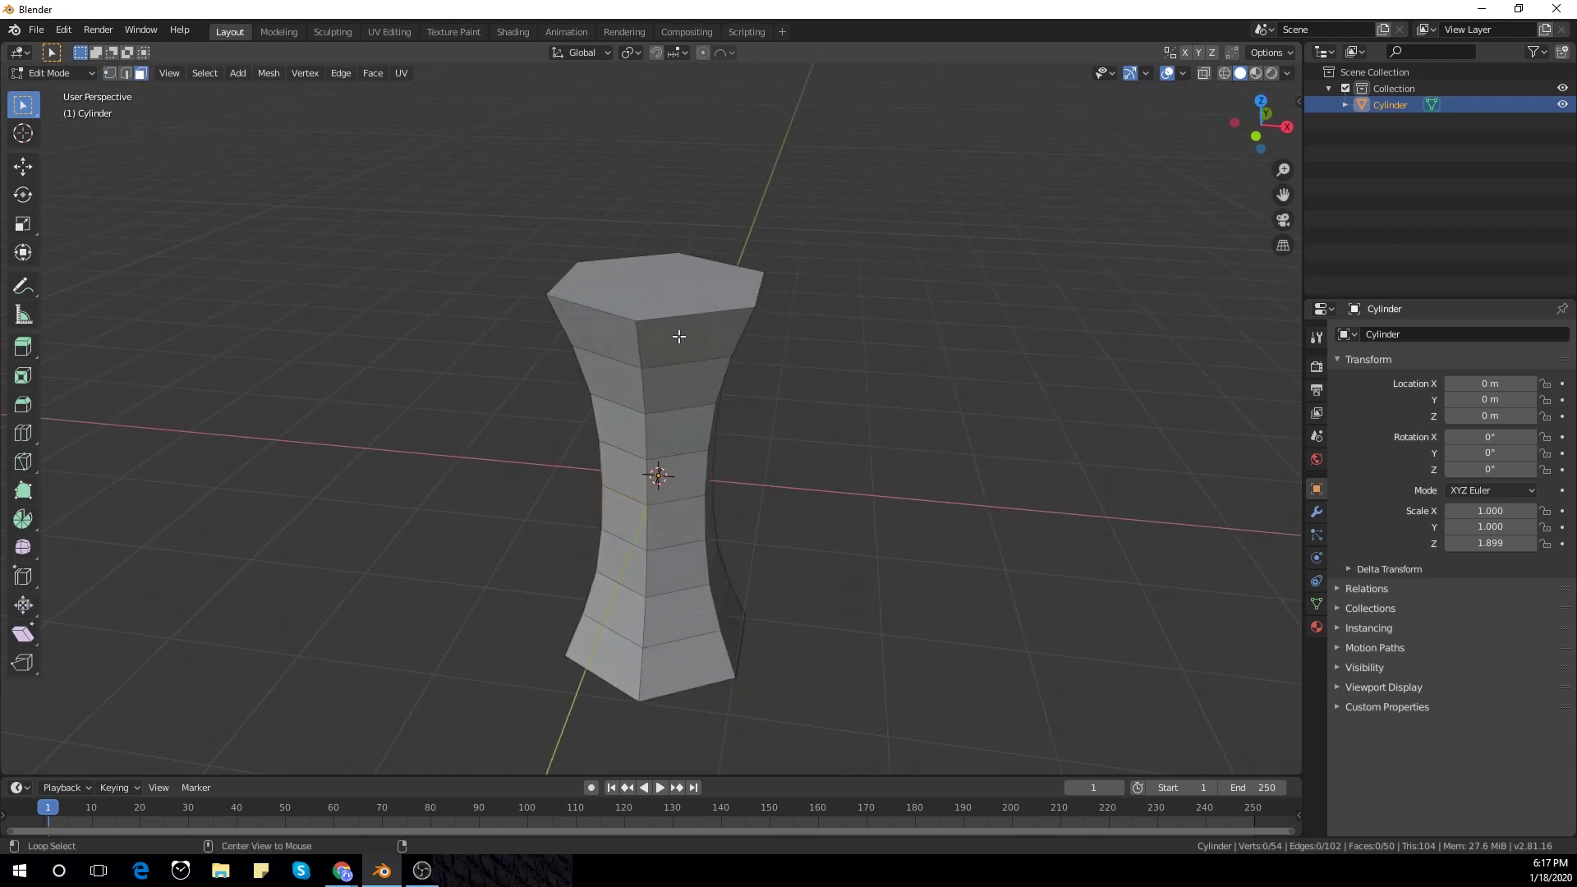
left_click(680, 335, "alt")
key("x")
left_click(792, 405)
mouse_move(826, 413)
middle_mouse_down()
mouse_move(762, 437)
mouse_move(826, 432)
middle_mouse_up()
key("ctrl+z")
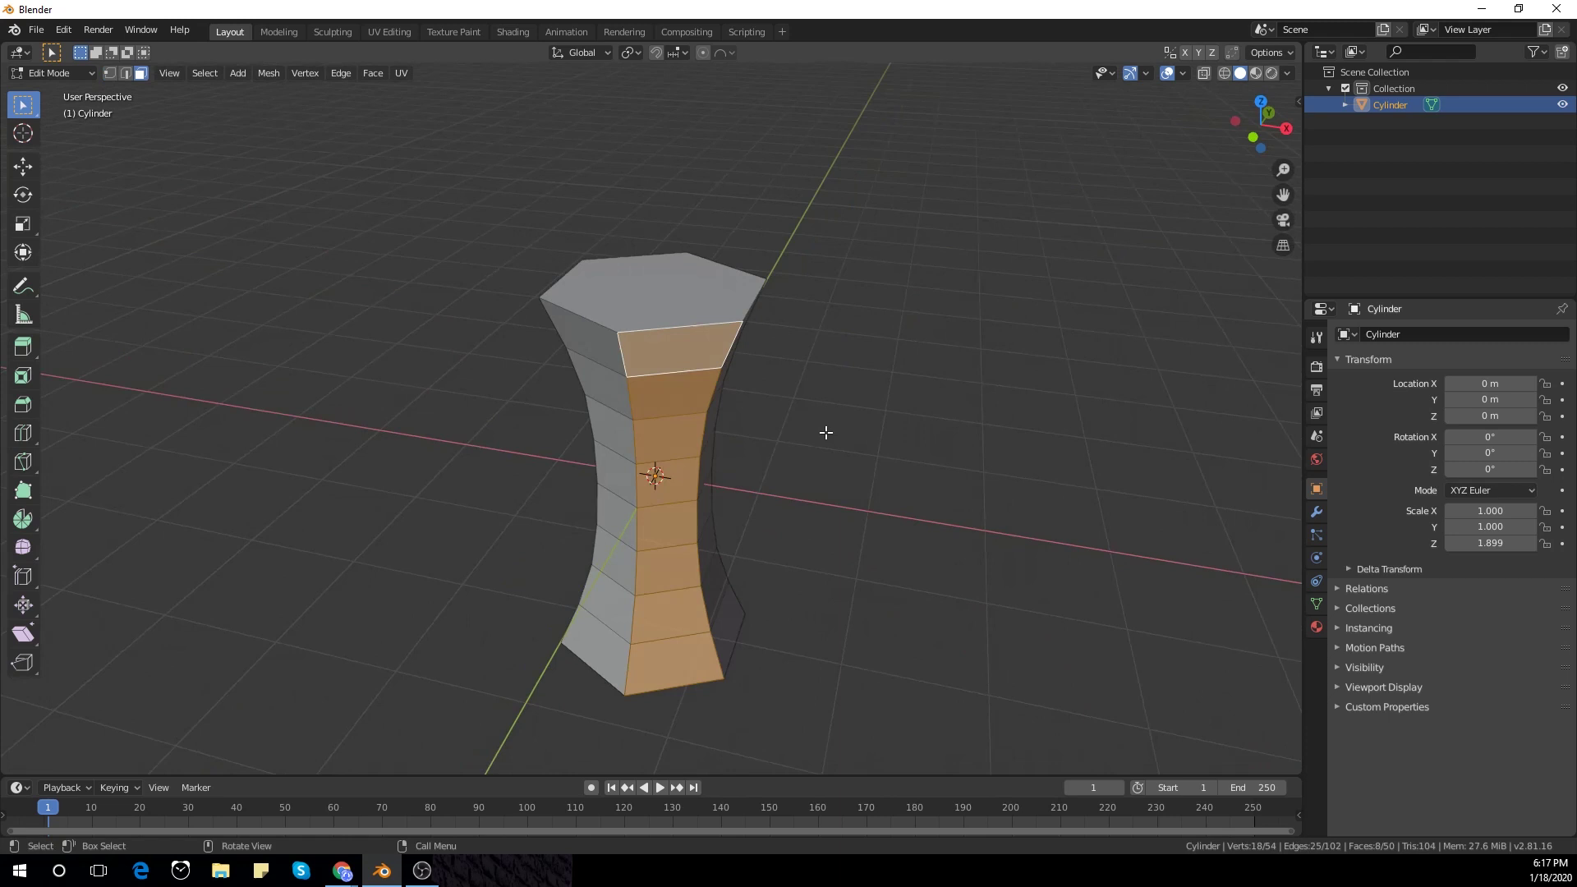
Step: Switch to edge selection and delete the vertical edge lines along four of the column's six corners
left_click(123, 73)
left_click(629, 353, "alt")
middle_click_drag(629, 354, 771, 450)
key("x")
left_click(900, 403)
left_click(683, 362, "alt")
key("x")
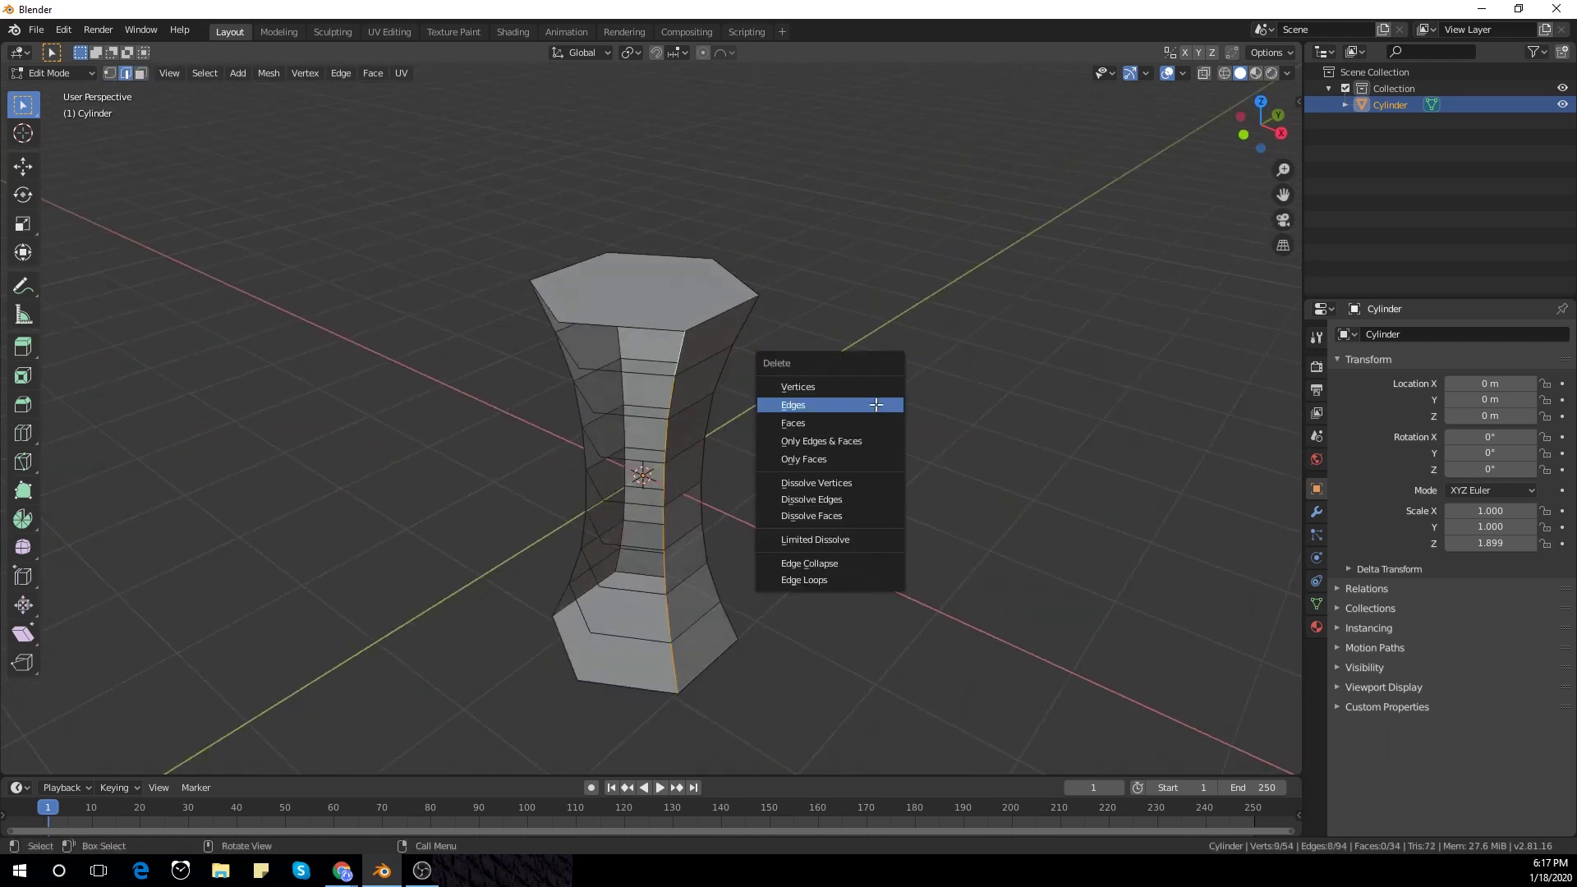
left_click(876, 405)
middle_click_drag(870, 402, 784, 370)
middle_click_drag(896, 375, 668, 316)
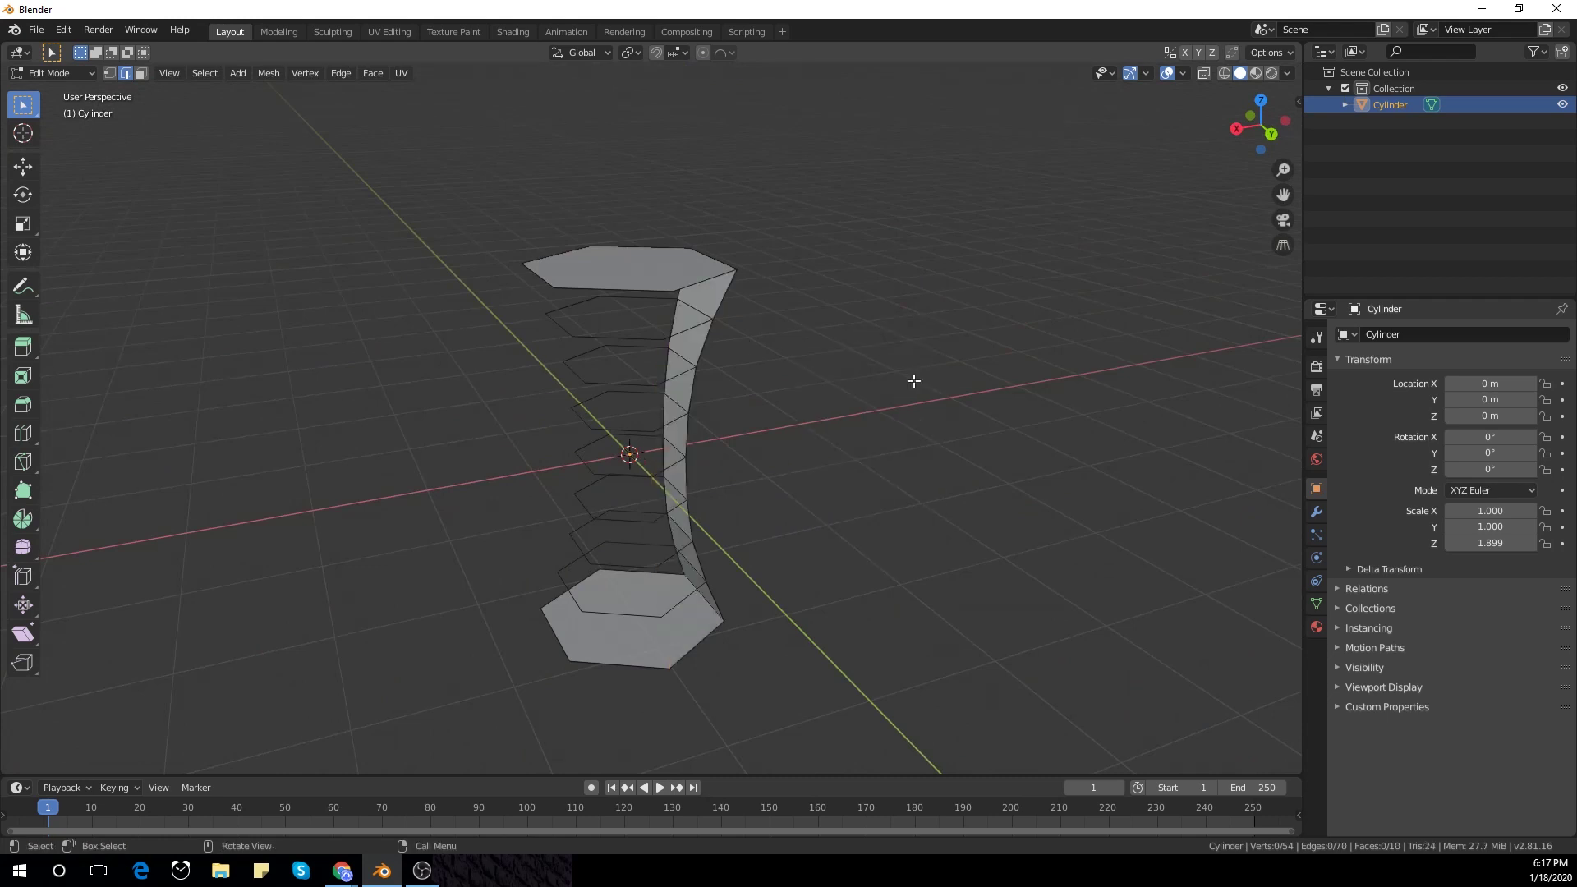
Step: Delete the last two vertical edge lines of the column, leaving only the stacked hexagon rings
middle_click_drag(914, 381, 751, 341)
left_click(673, 310, "alt")
key("x")
left_click(851, 364)
left_click(733, 321, "alt")
mouse_move(851, 363)
middle_mouse_down()
mouse_move(764, 341)
mouse_move(902, 390)
mouse_move(860, 387)
middle_mouse_up()
scroll(902, 390, "up", 1)
left_click(773, 296)
left_click(761, 330, "shift")
left_click(745, 390, "shift")
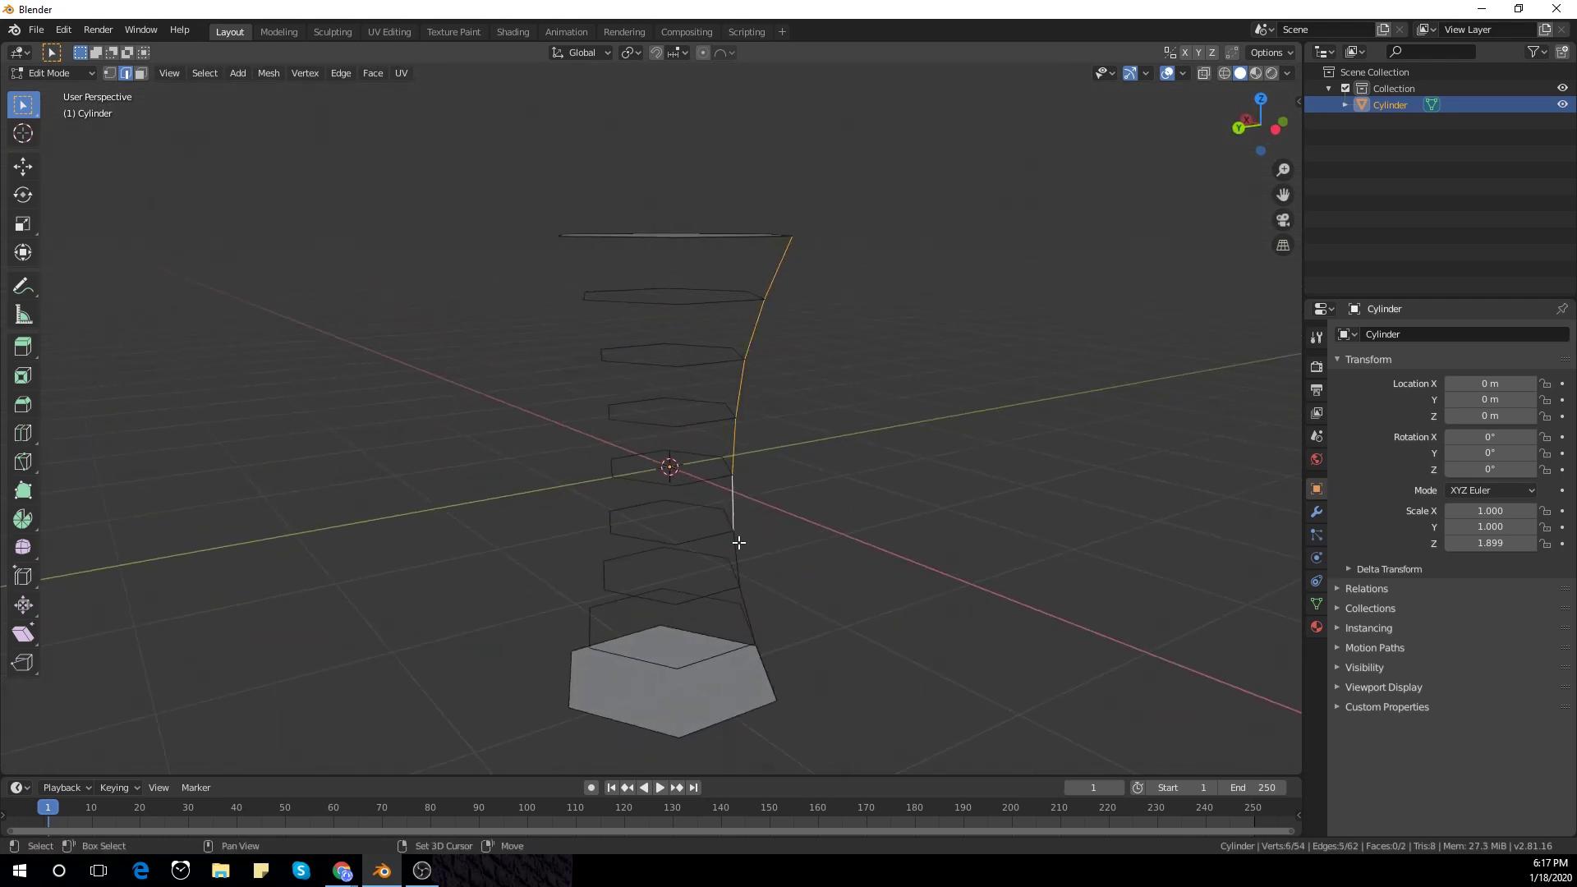
middle_click_drag(898, 552, 834, 477)
key("x")
left_click(953, 521)
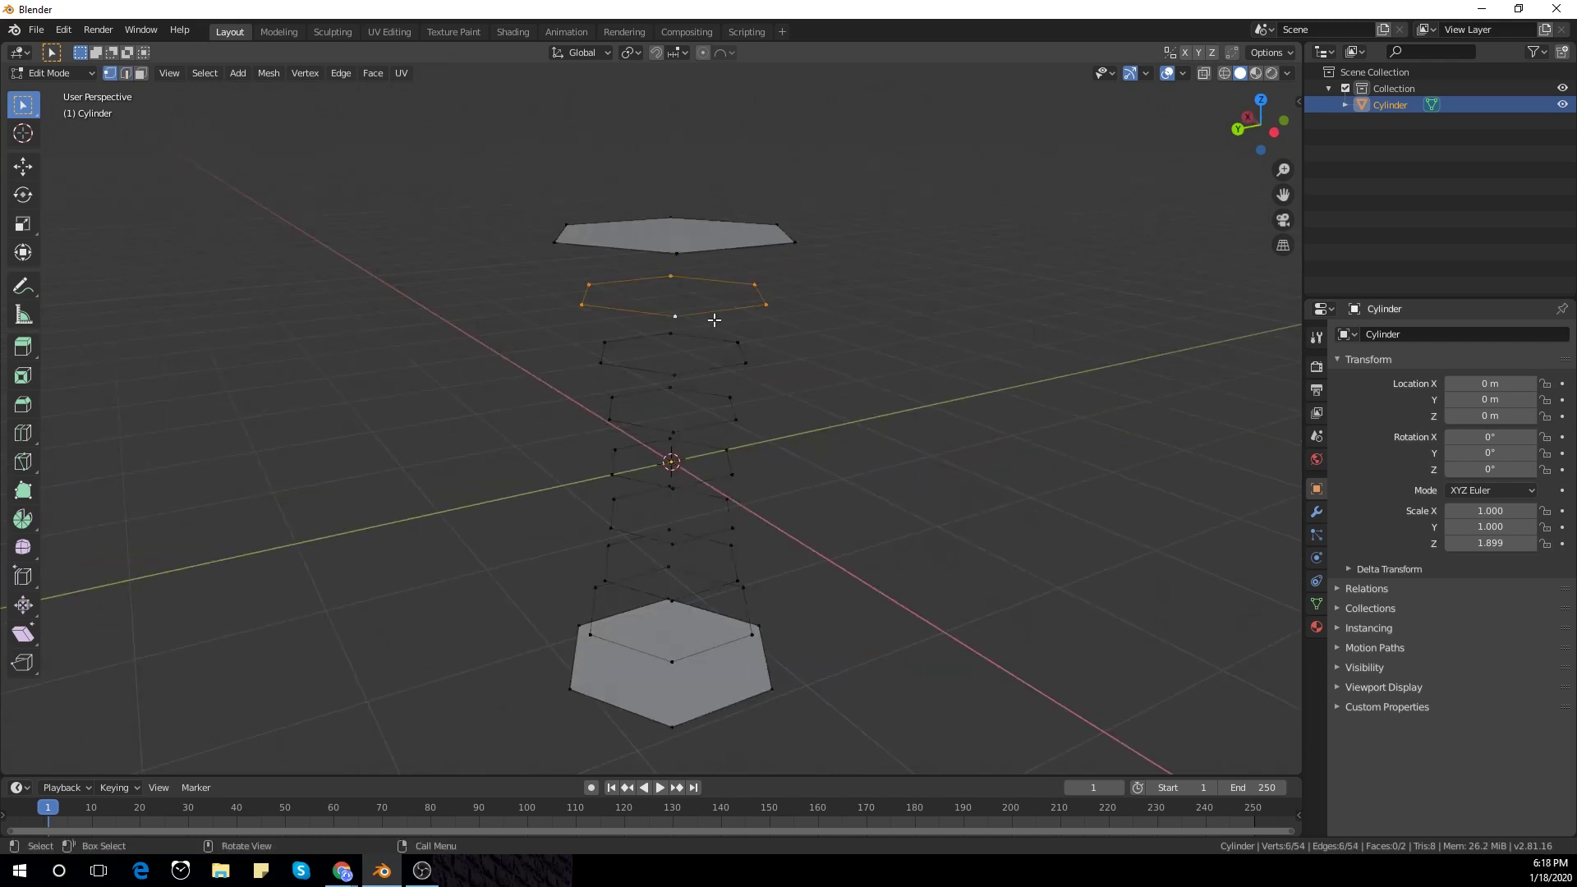
Step: Fill each of the seven open inner hexagon rings with a face and return to Object Mode
key("f")
left_click(704, 367, "alt+shift")
key("f")
key("f")
left_click(715, 479, "alt+shift")
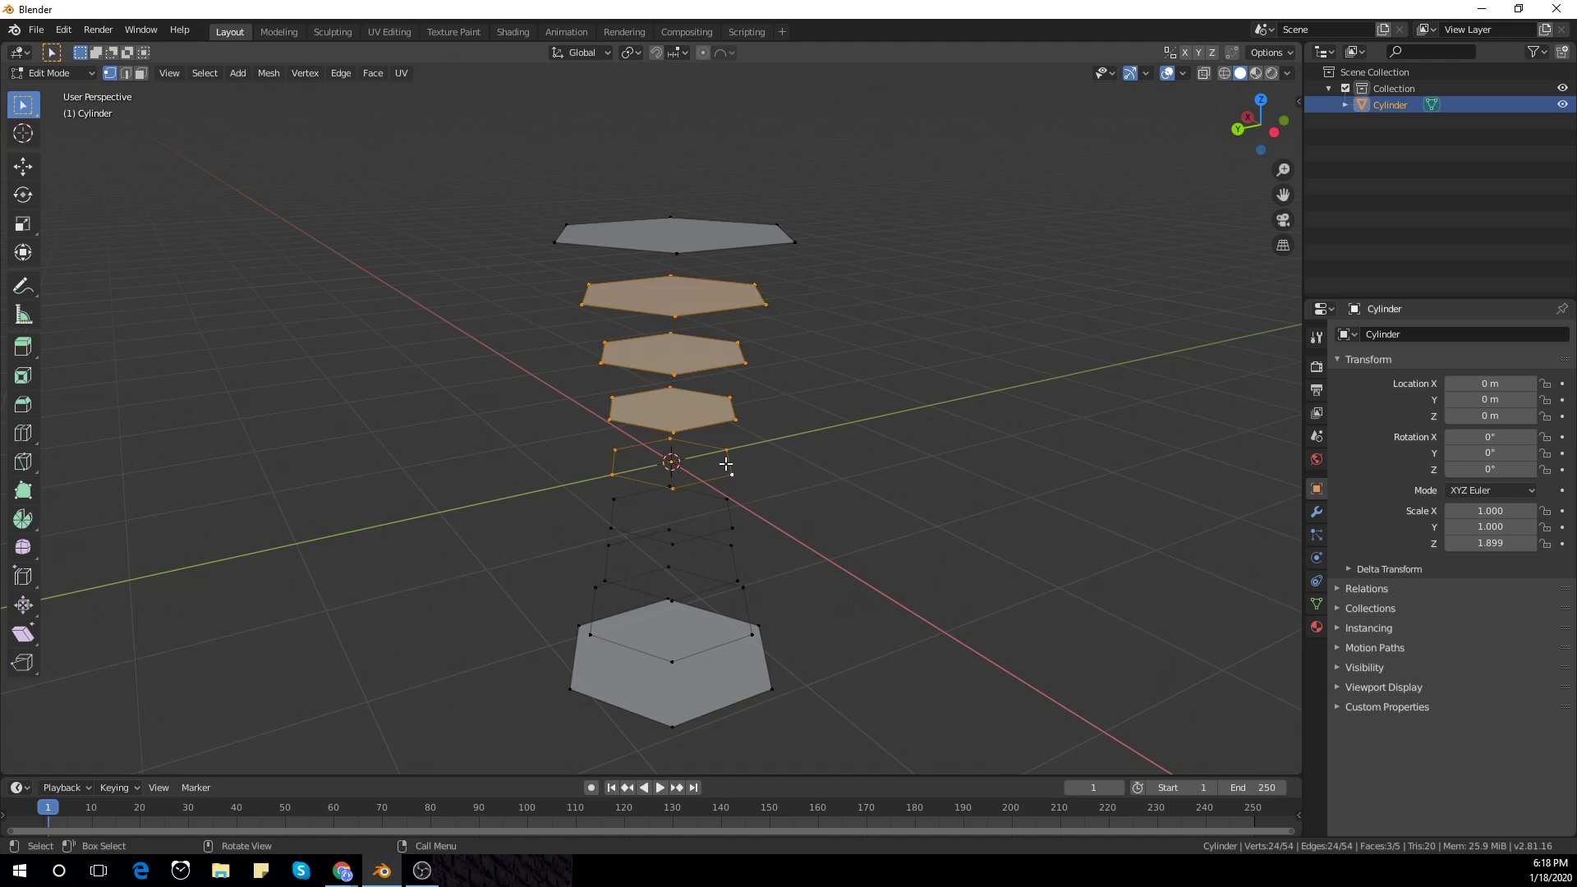
key("f")
key("f")
left_click(726, 583, "alt+shift")
key("f")
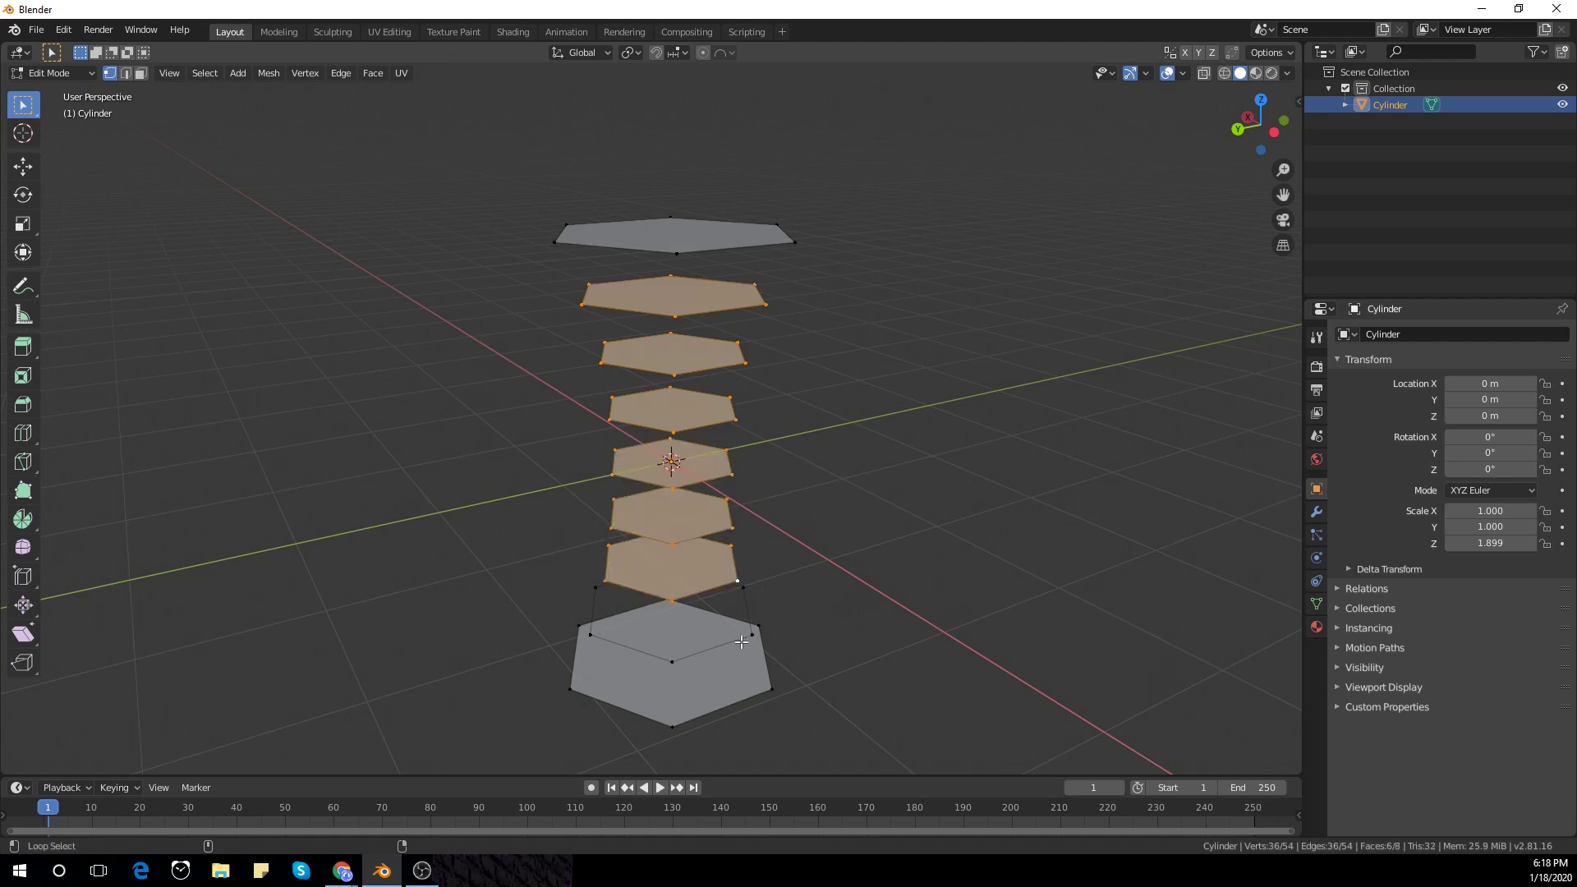
left_click(739, 640, "alt+shift")
key("f")
key("Tab")
Step: Add a Wireframe modifier to the stack of hexagons
middle_click_drag(792, 457, 944, 500)
left_click(1316, 512)
left_click(1396, 335)
left_click(1252, 636)
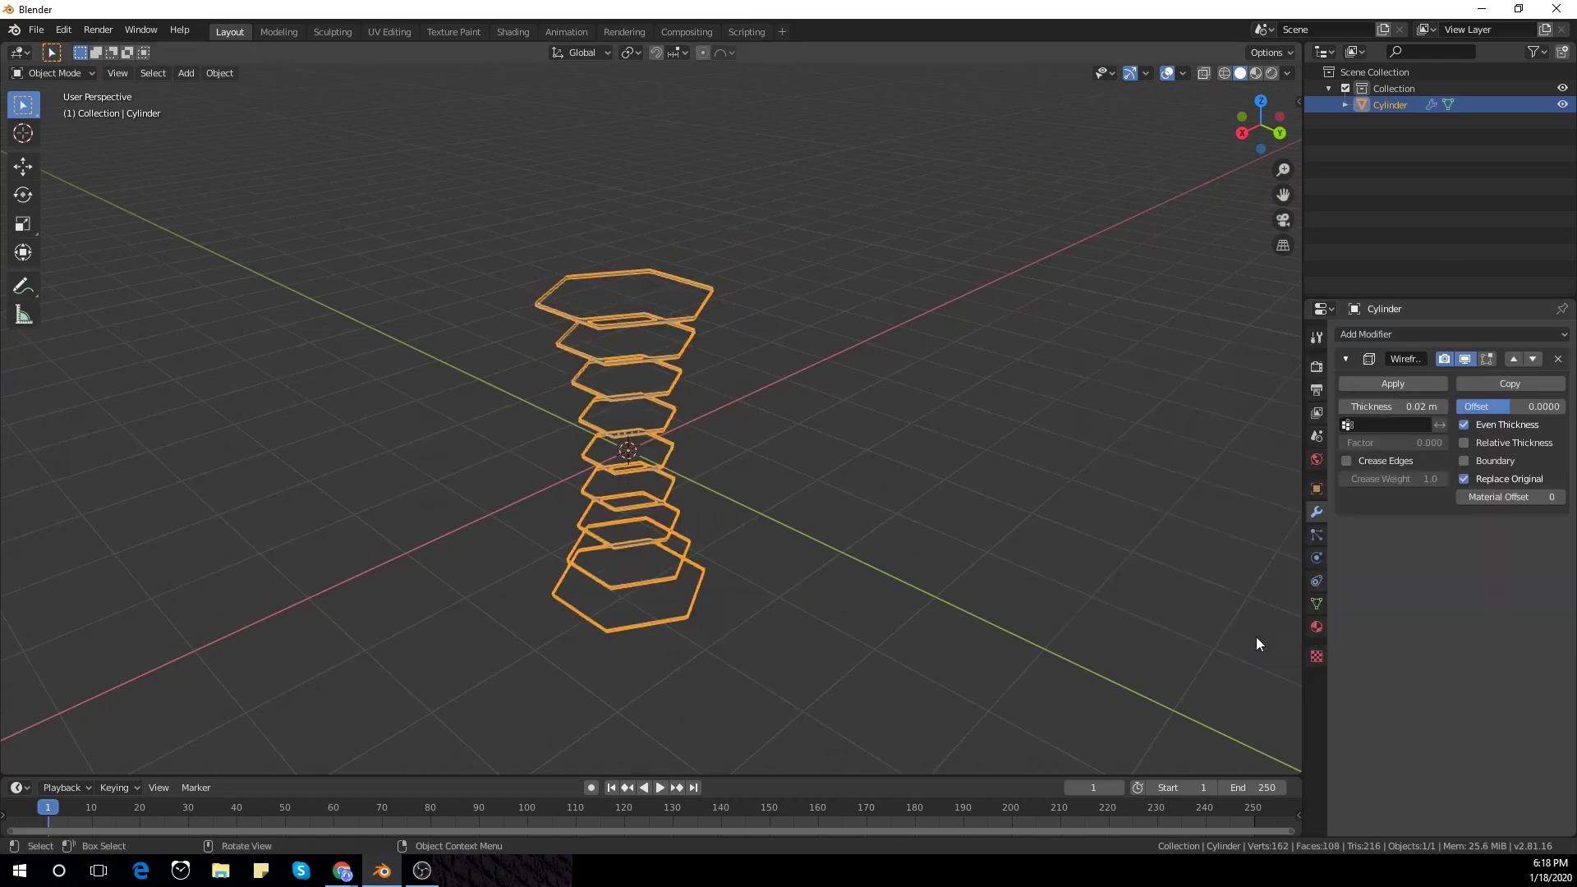
Step: Enable Boundary in the Wireframe modifier and set its thickness to about 0.041 m
middle_click_drag(1018, 575, 968, 377)
scroll(969, 377, "up", 3)
left_click(1464, 460)
scroll(887, 380, "up", 8)
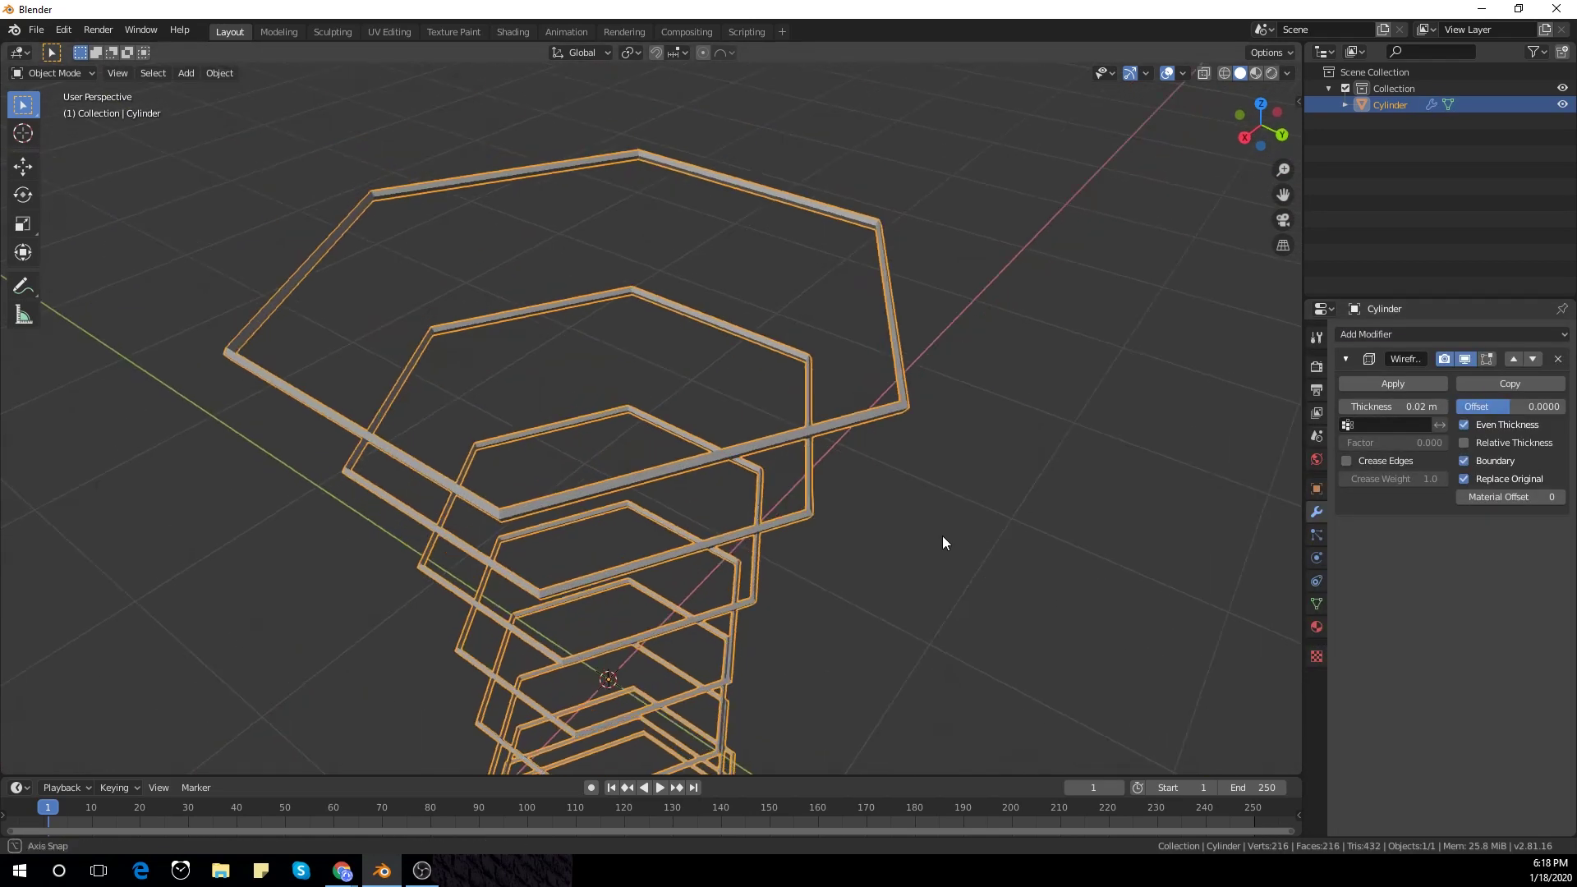
scroll(948, 539, "down", 2)
left_click_drag(1393, 406, 1403, 407)
scroll(1056, 455, "down", 4)
middle_click_drag(1056, 454, 668, 221)
scroll(837, 336, "down", 5)
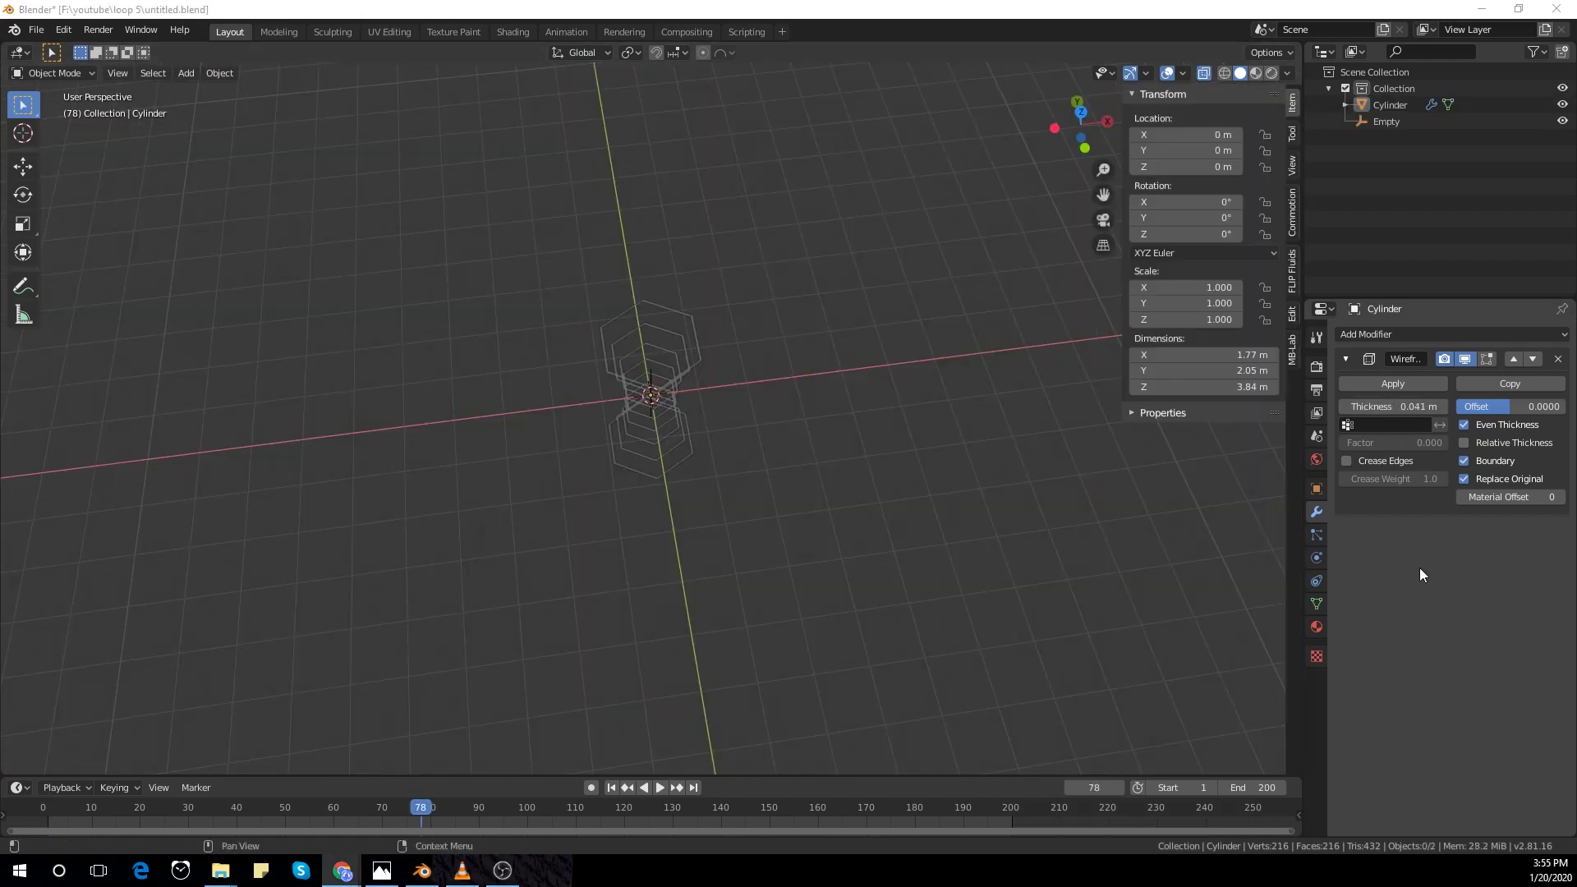
Step: Add an Array modifier to the stack of hexagon rings
left_click(1431, 333)
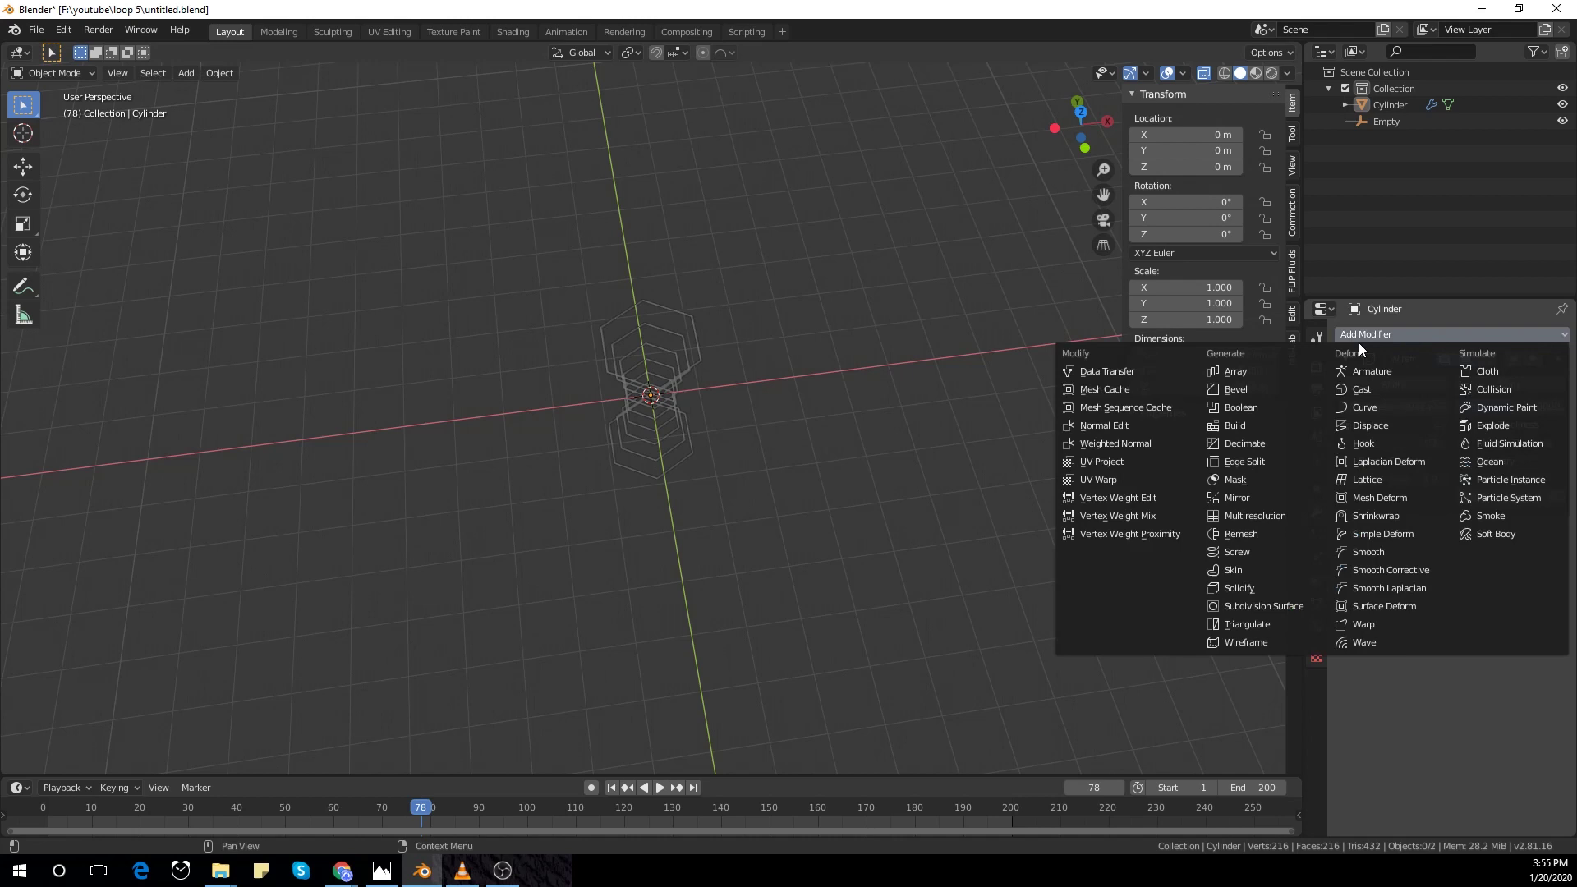
left_click(1293, 368)
scroll(1463, 637, "down", 1)
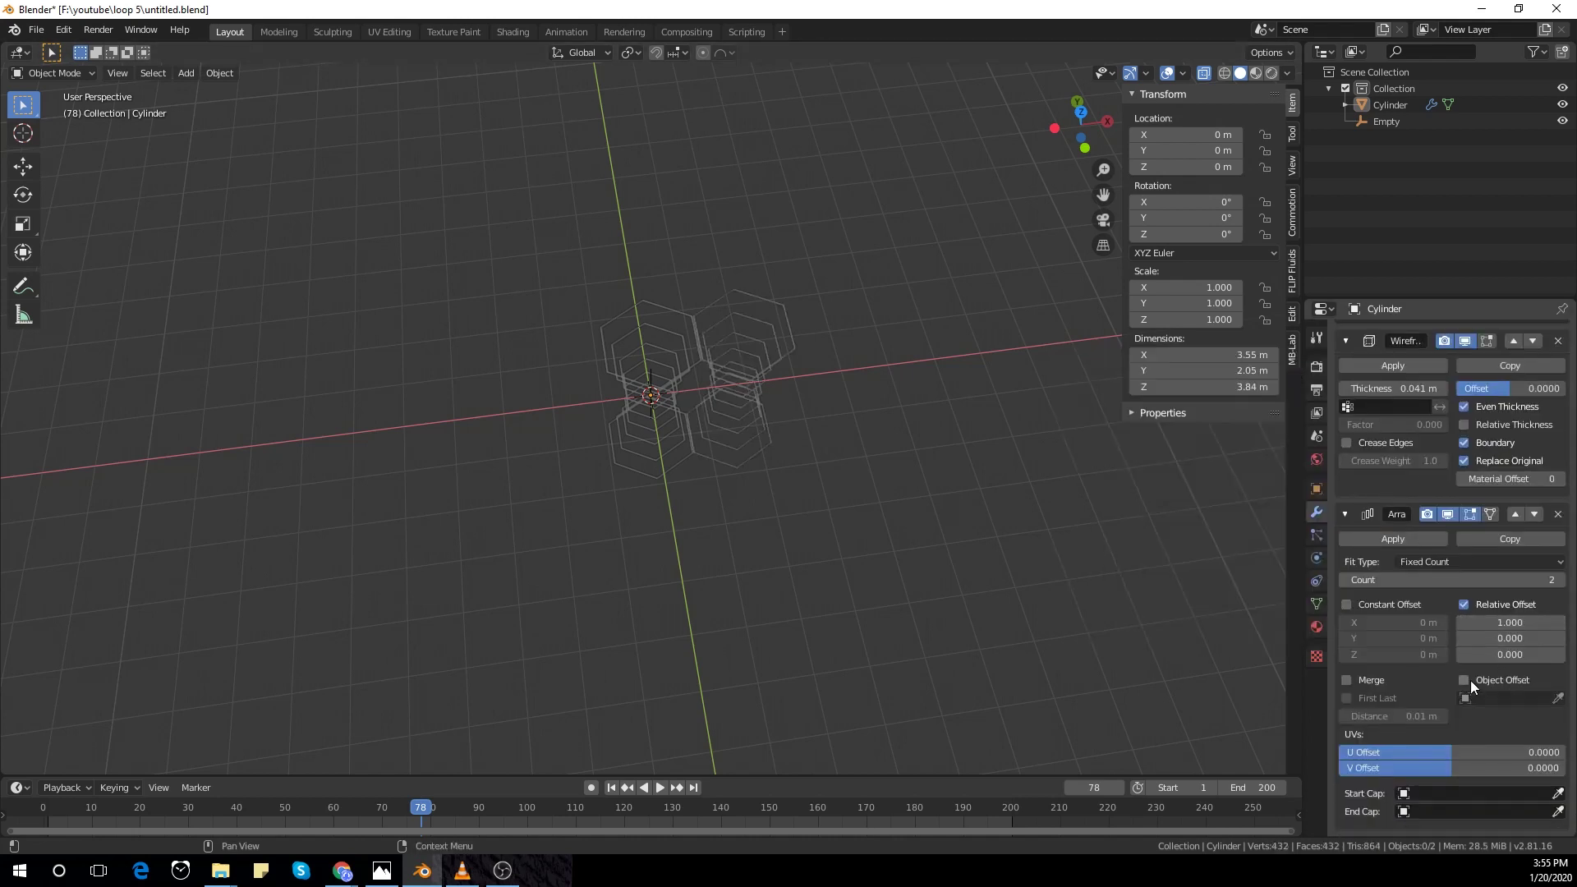
Step: In top view, add a Bezier circle at the origin and scale it up to about 9.84 m across
key("KP_7")
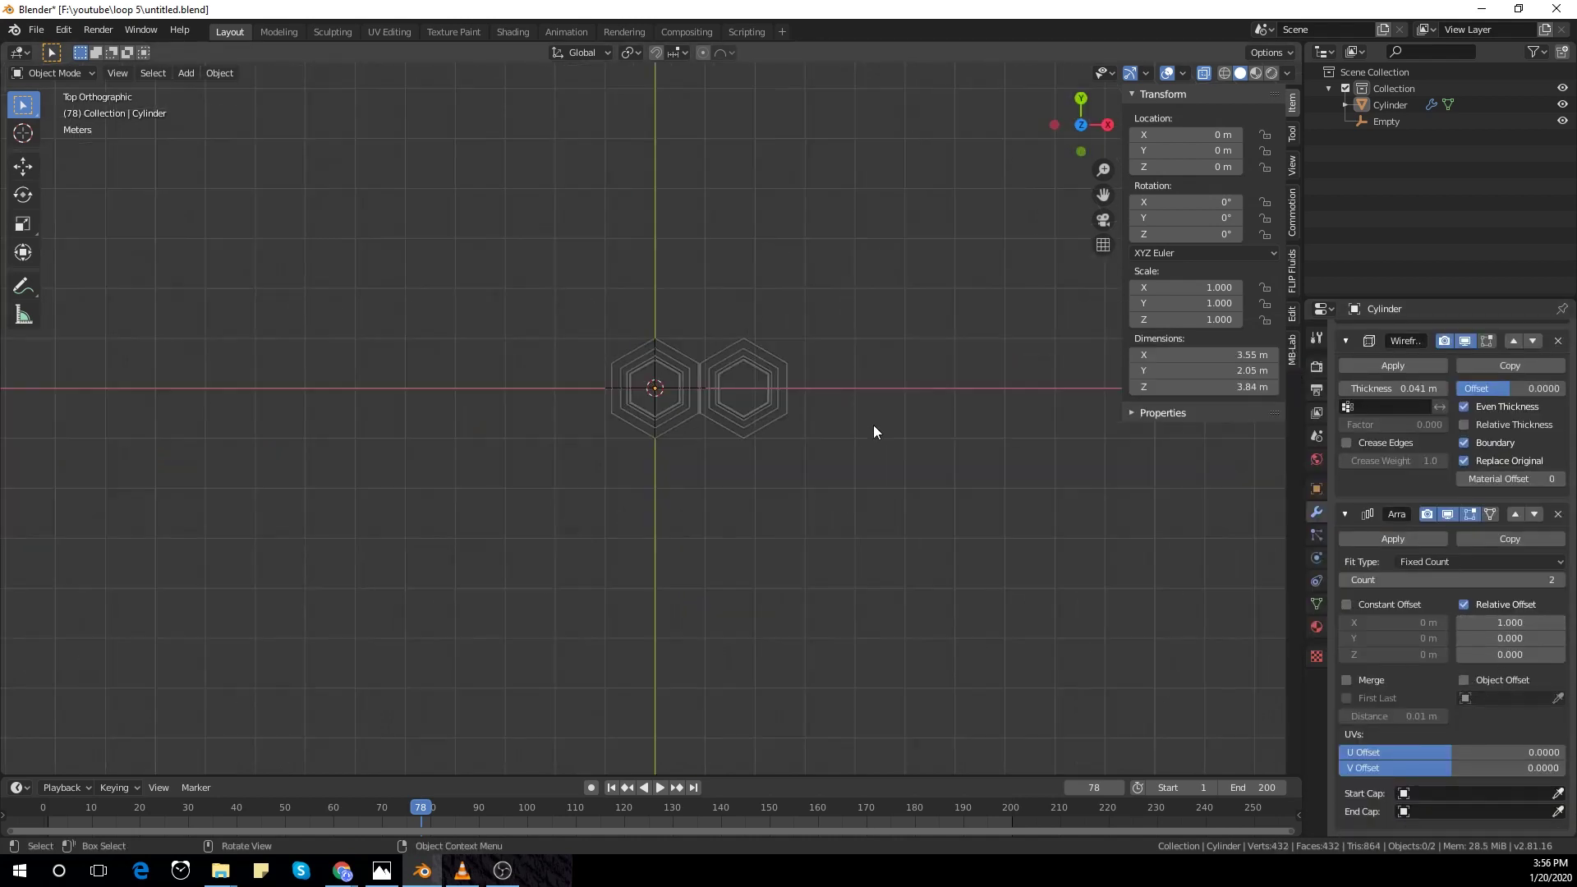
key("shift+a")
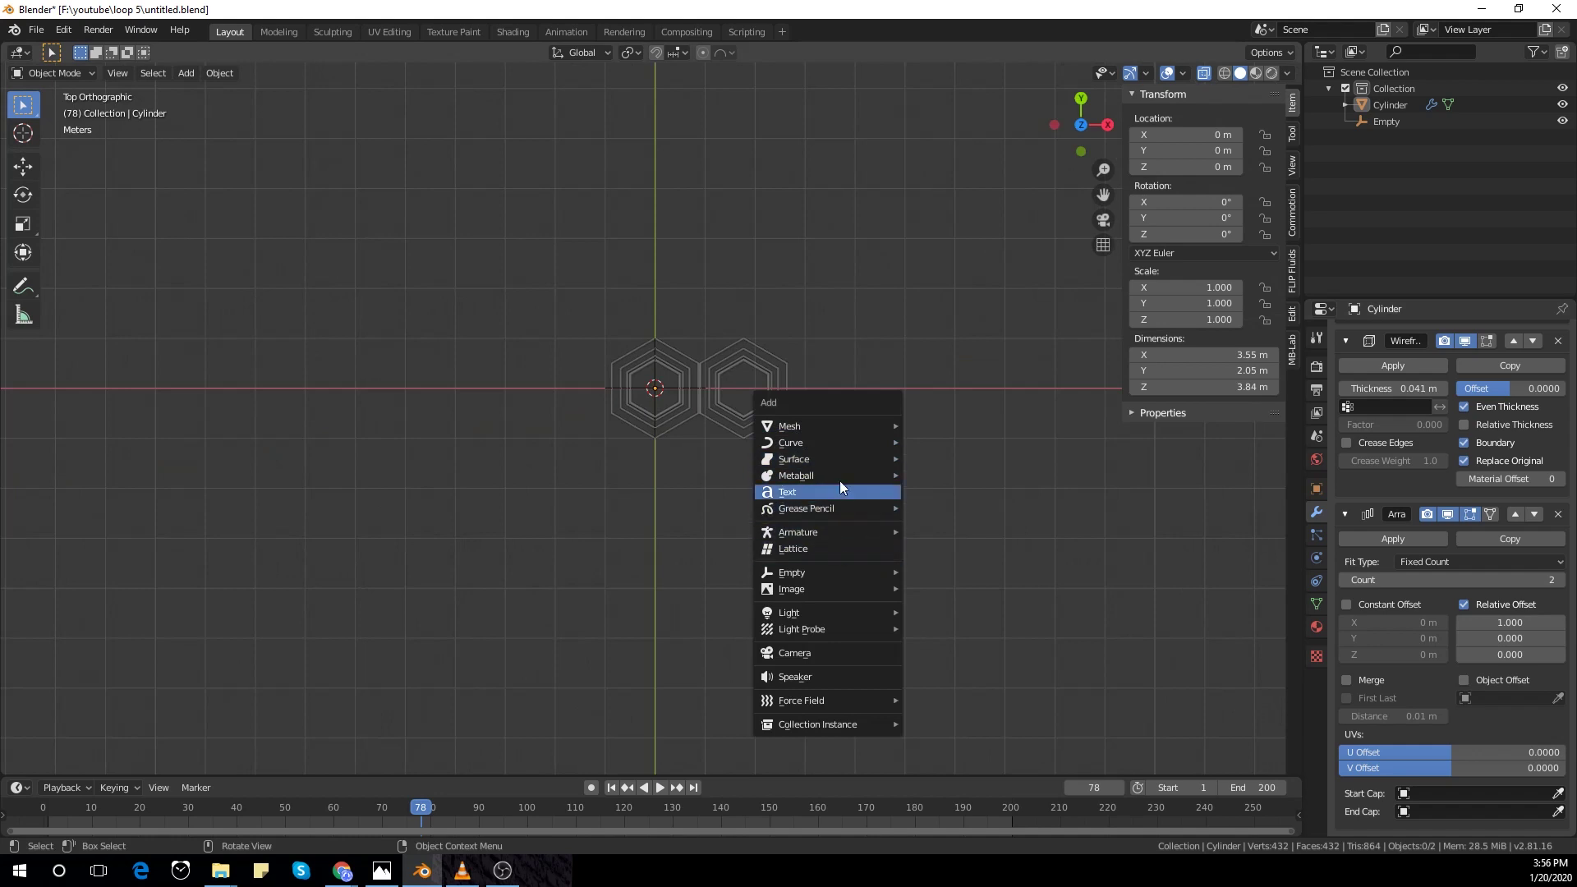
mouse_move(839, 441)
left_click(944, 459)
key("s")
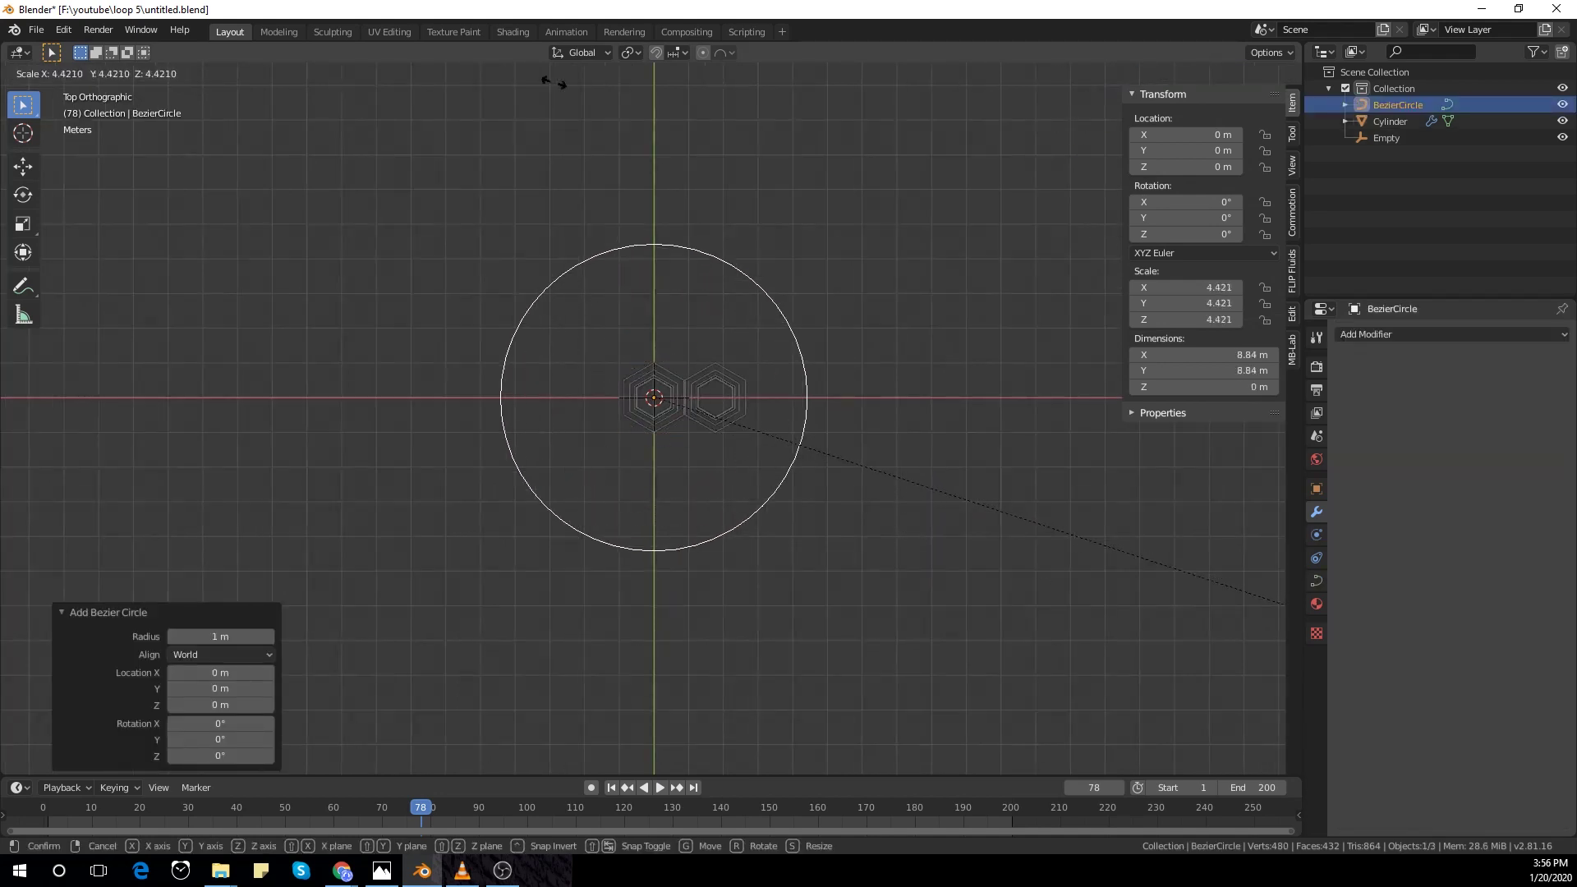
left_click(751, 159)
key("s")
left_click(904, 438)
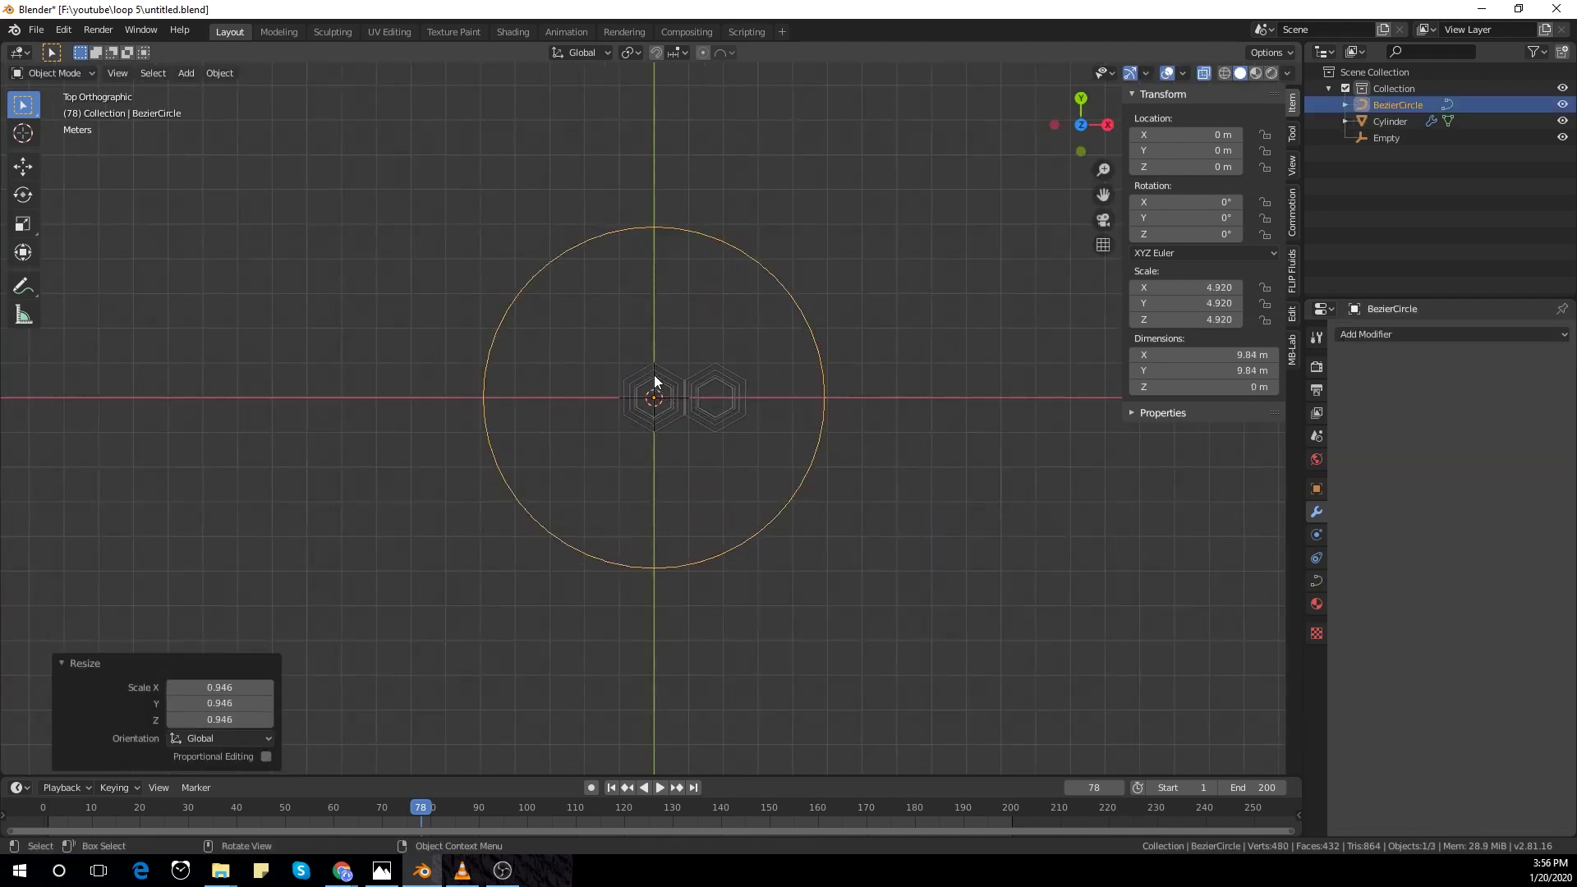
Step: Add a Curve modifier to the hexagon stack with BezierCircle as its curve object
left_click(679, 397)
left_click(1450, 335)
left_click(1386, 408)
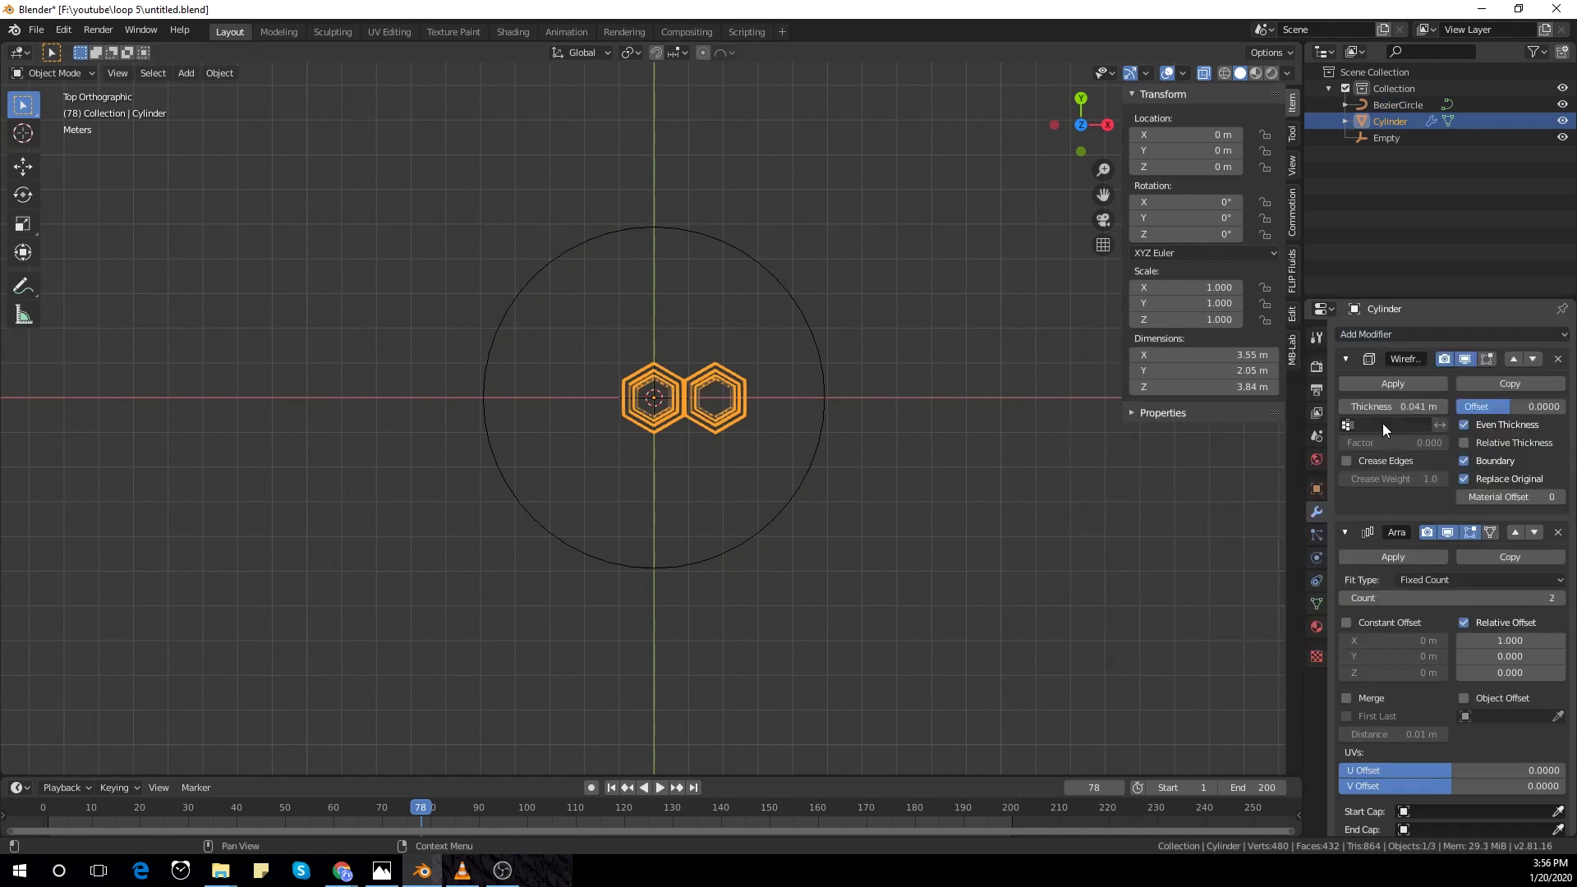
scroll(1445, 575, "down", 5)
left_click(1418, 775)
left_click(1391, 606)
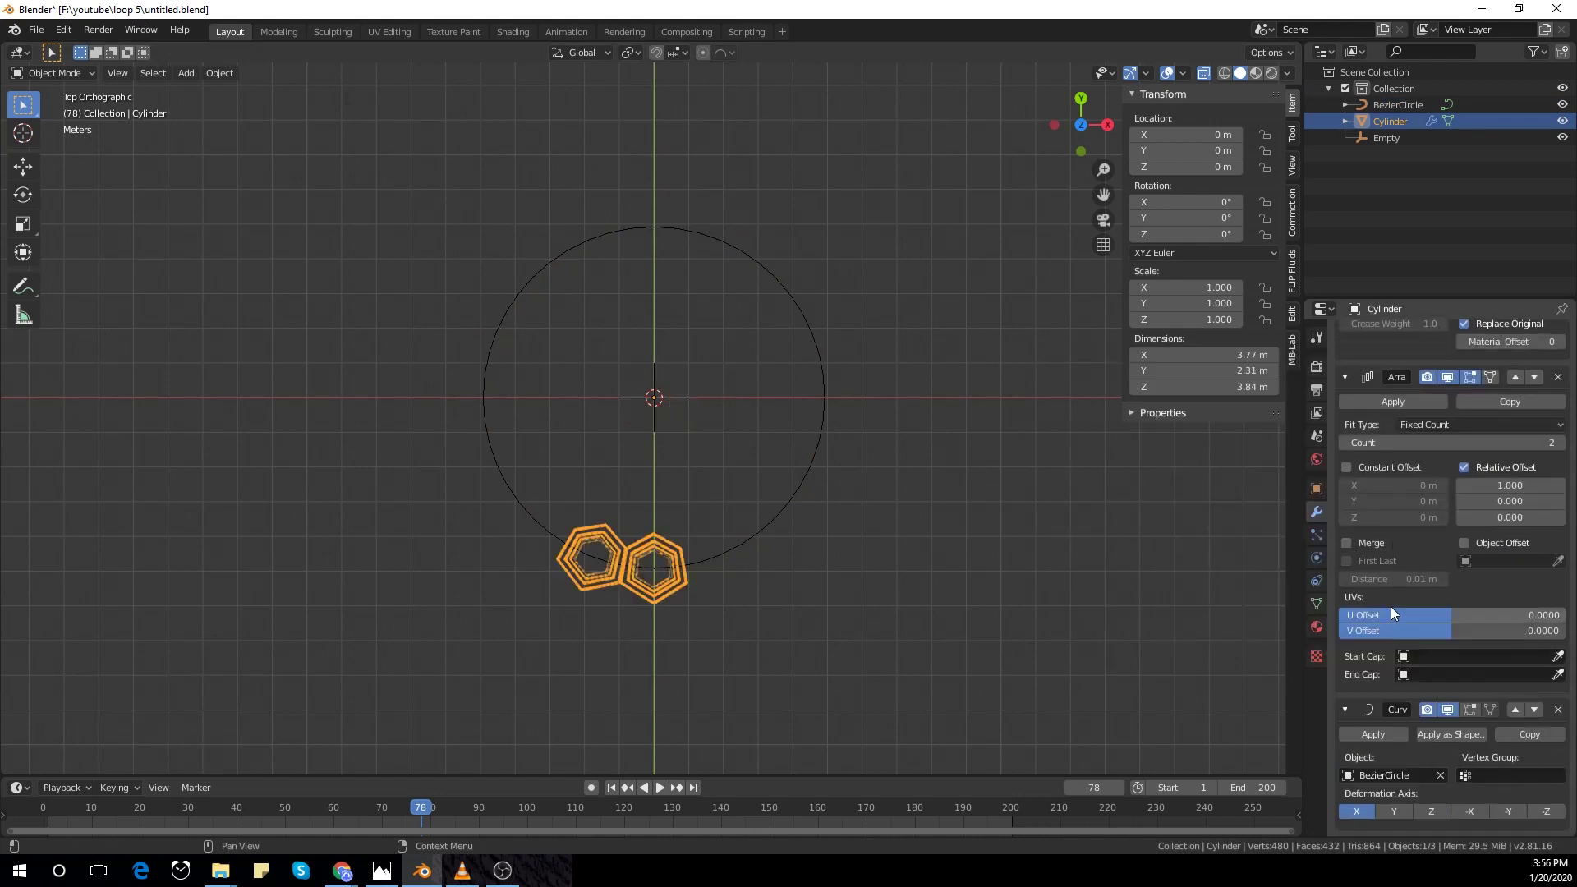
Step: Switch the Array from relative to constant offset, with a count of 10 and an X offset of about 3.1 m
left_click(1464, 468)
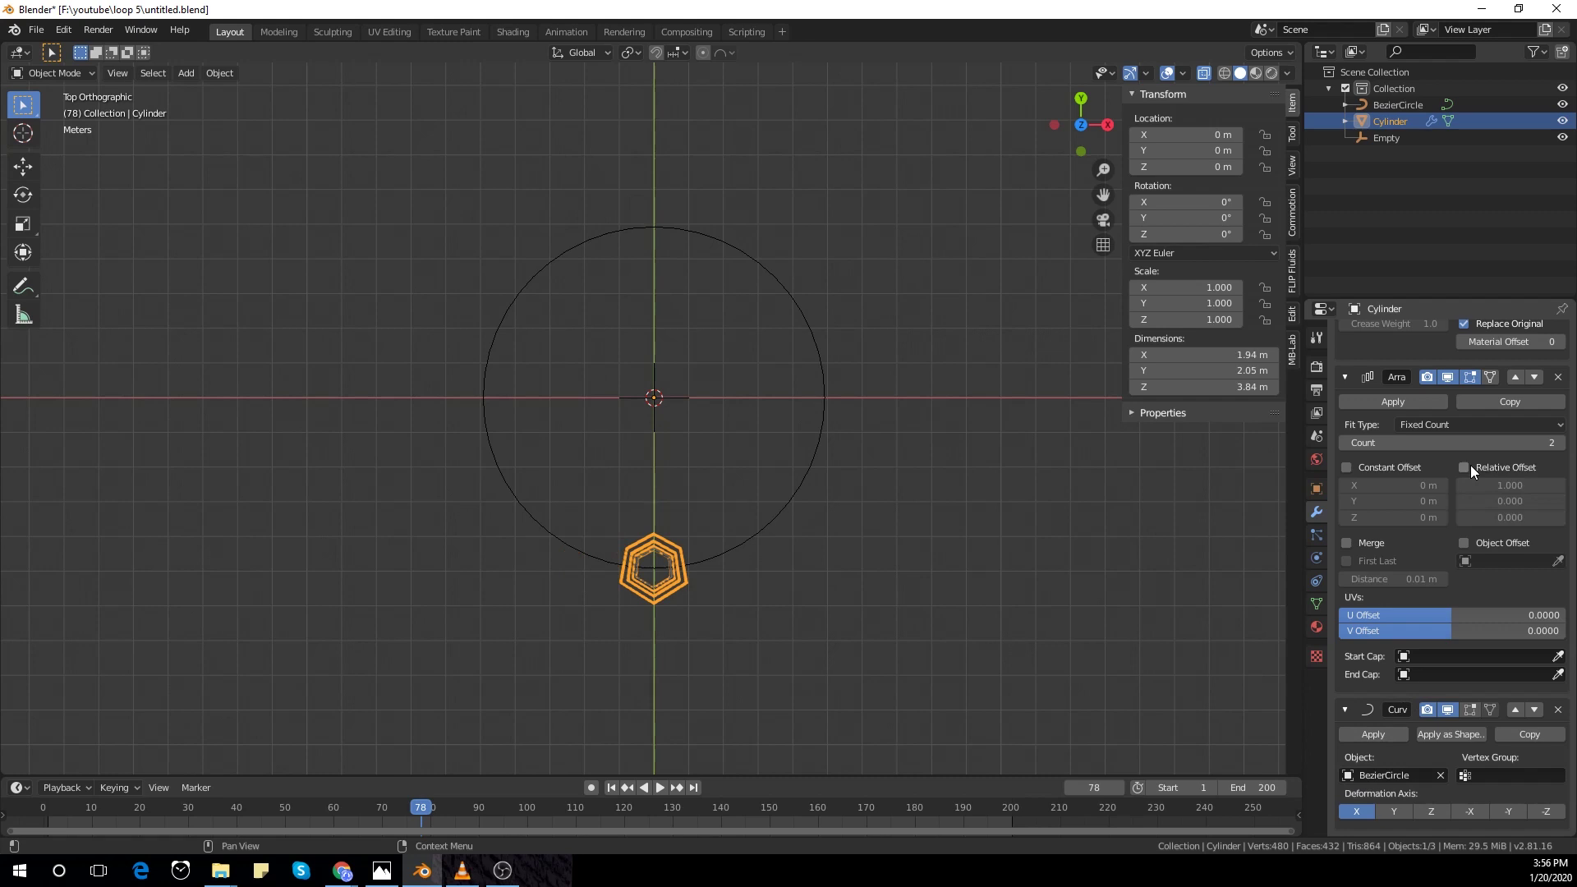
left_click(1350, 469)
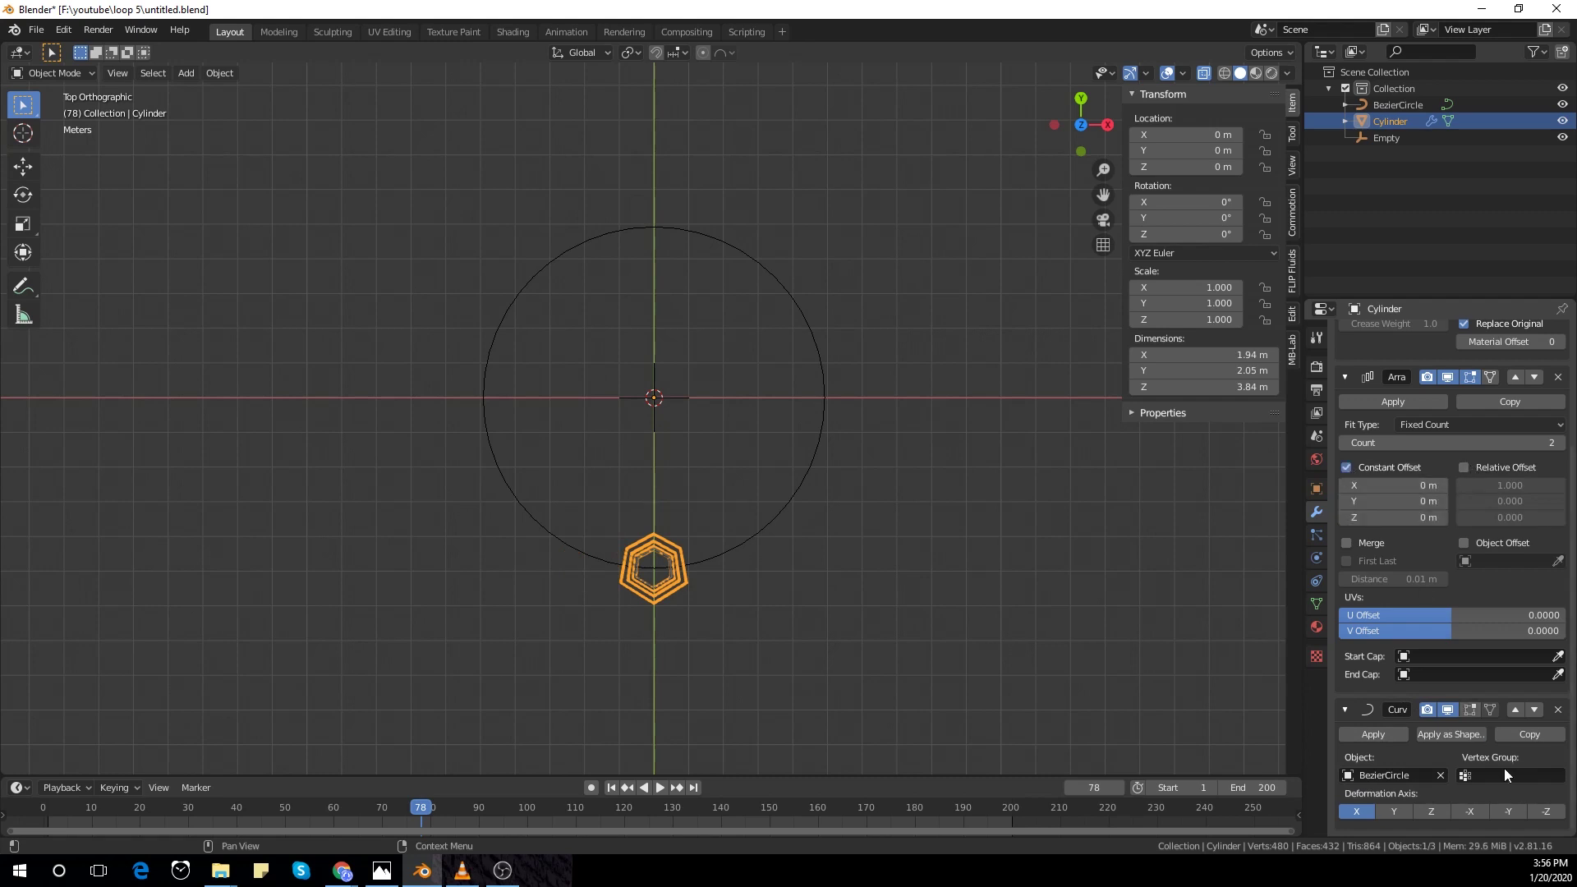
left_click(1520, 442)
type("10")
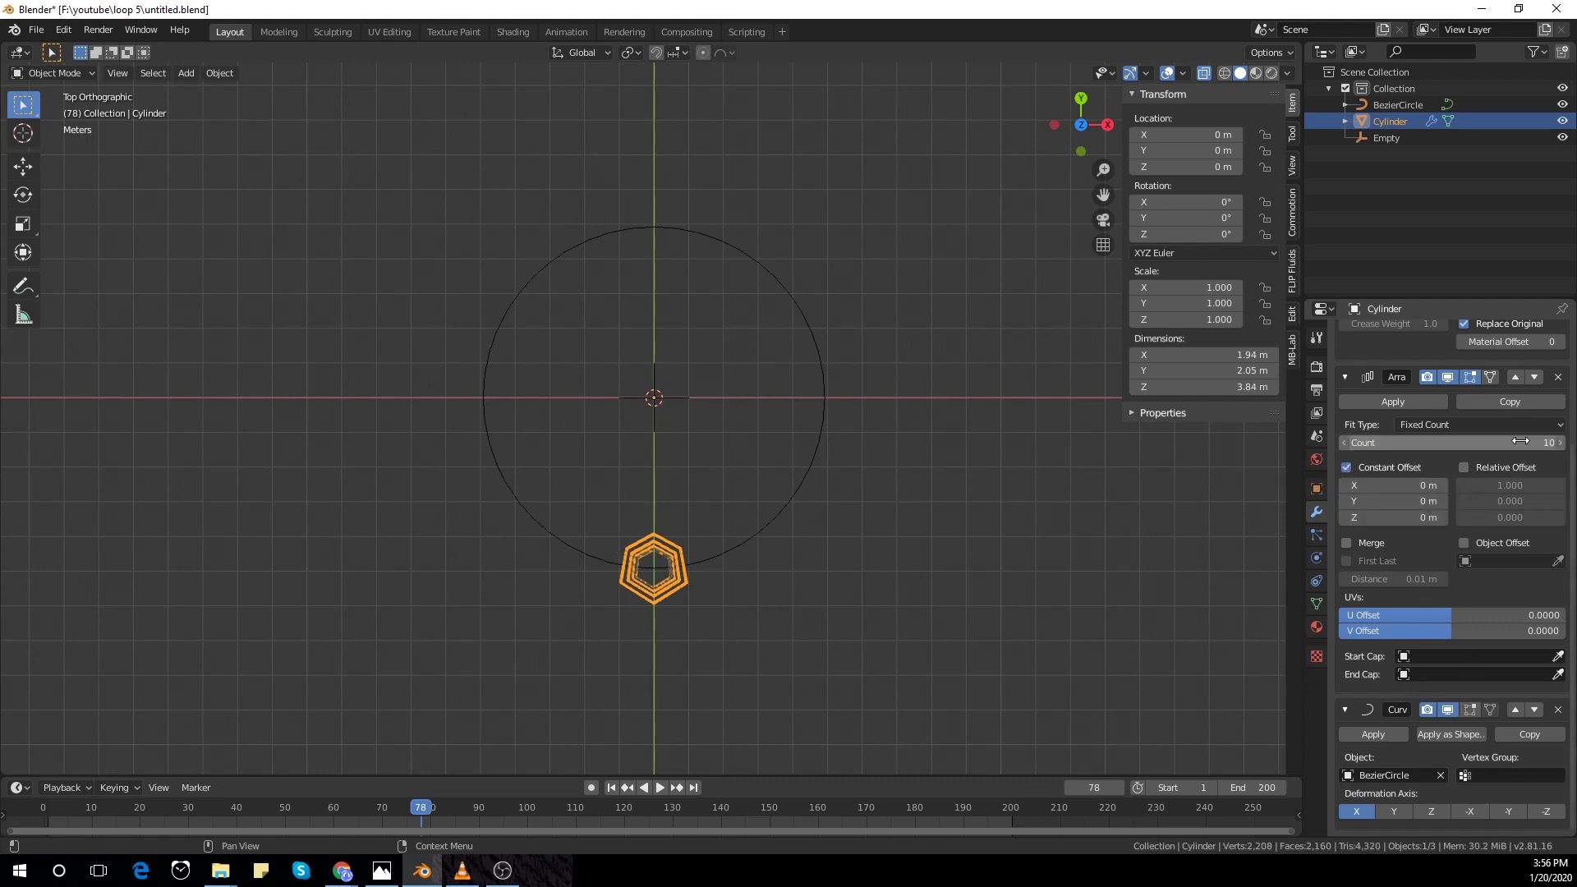
key("Return")
left_click_drag(1396, 485, 1529, 486)
key("r")
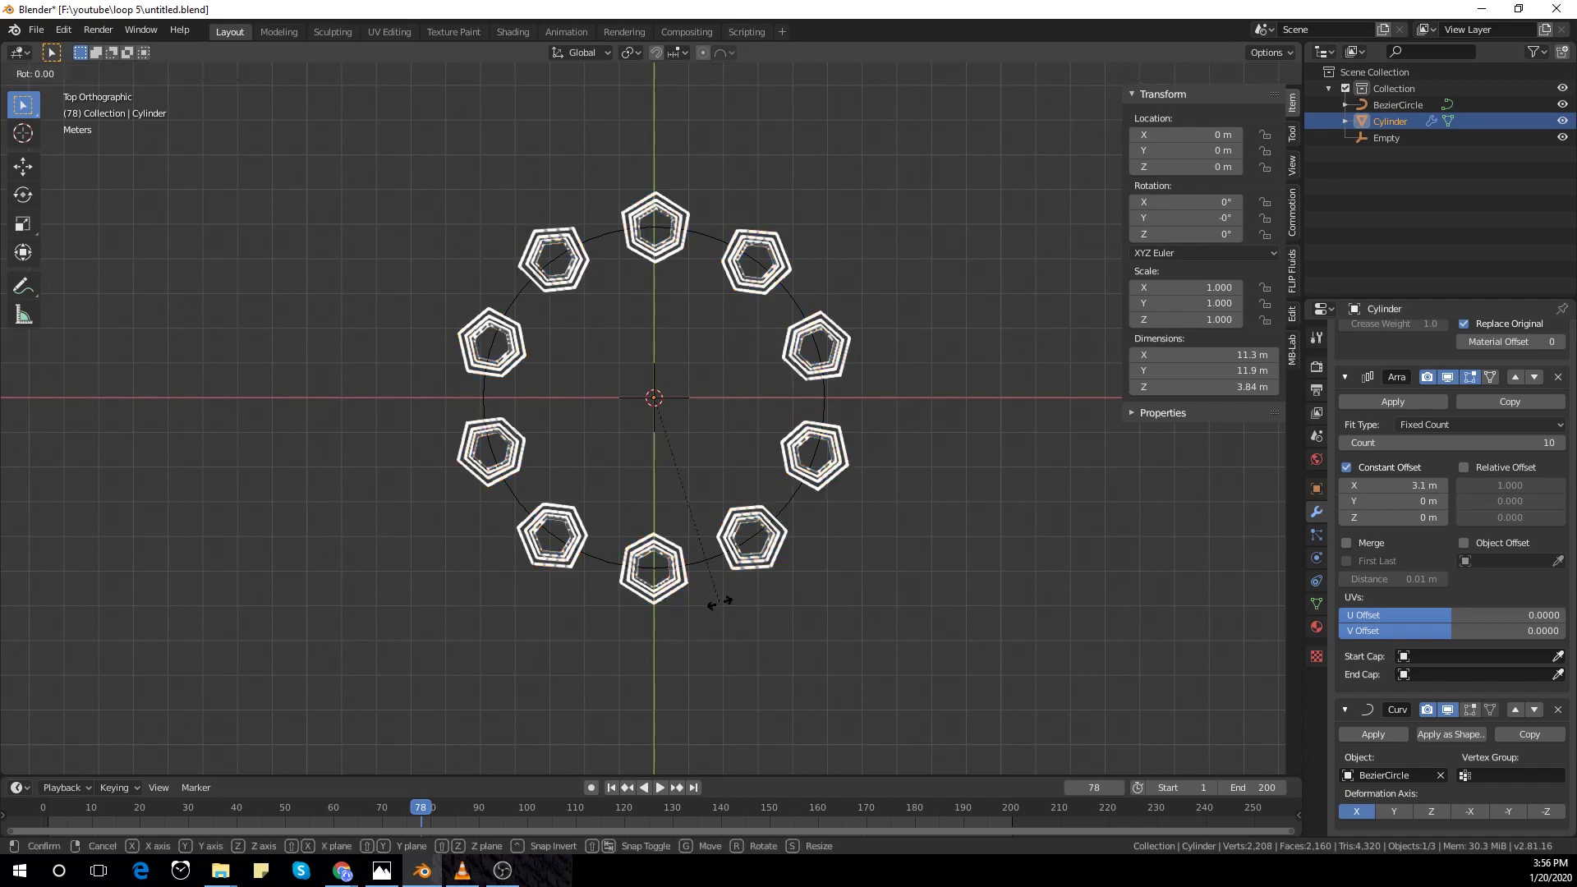
key("x")
key("Escape")
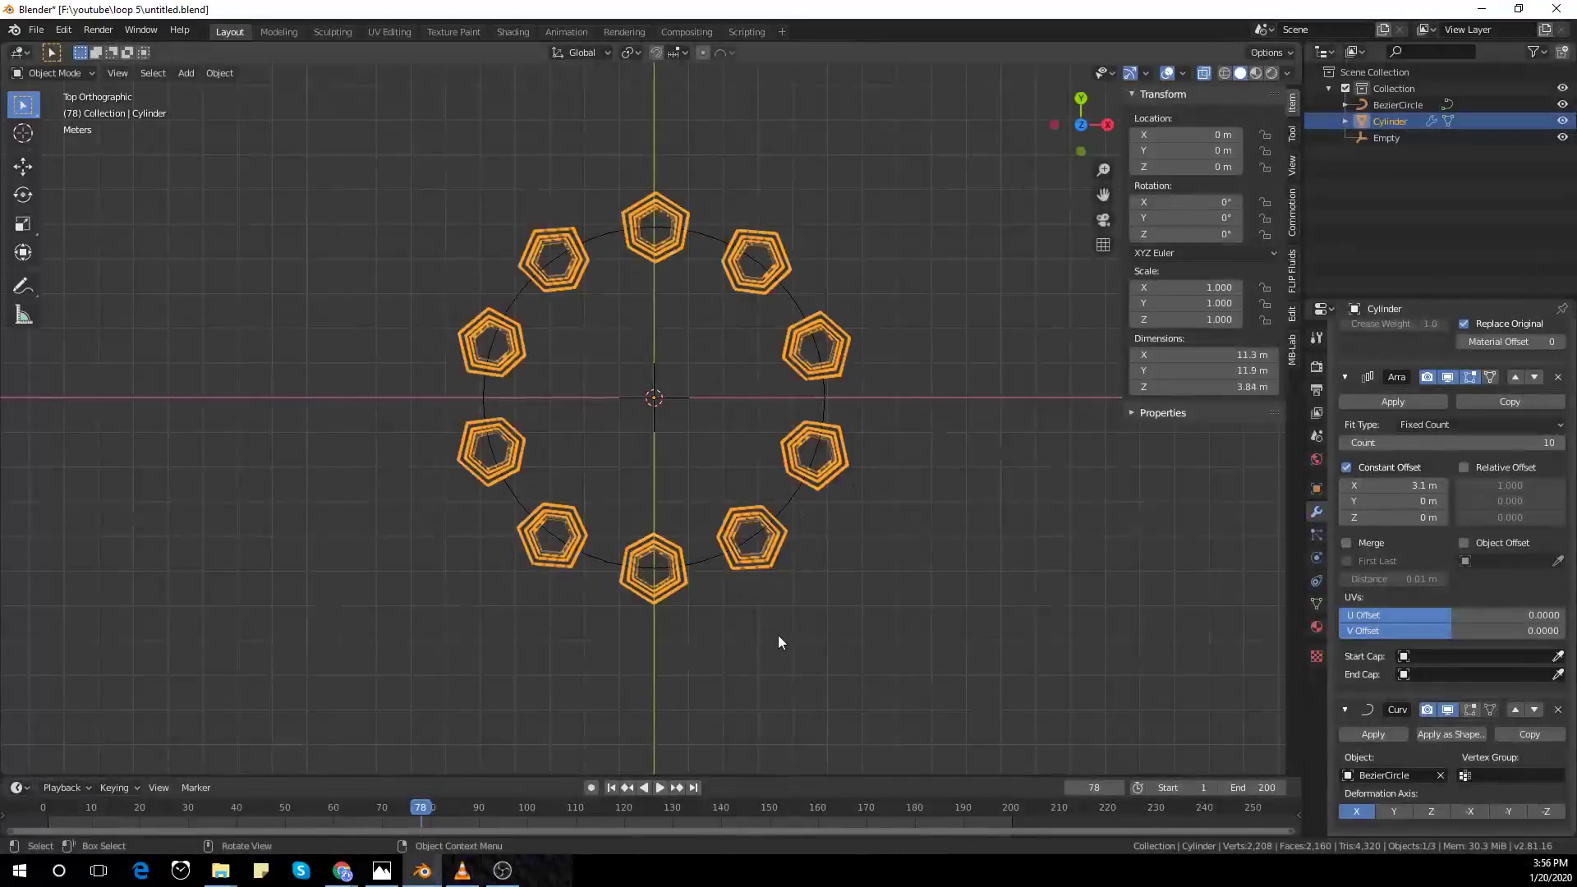
Step: Change the hexagon stack's Material.004 to an Emission surface and colour it red
middle_click_drag(777, 634, 786, 517)
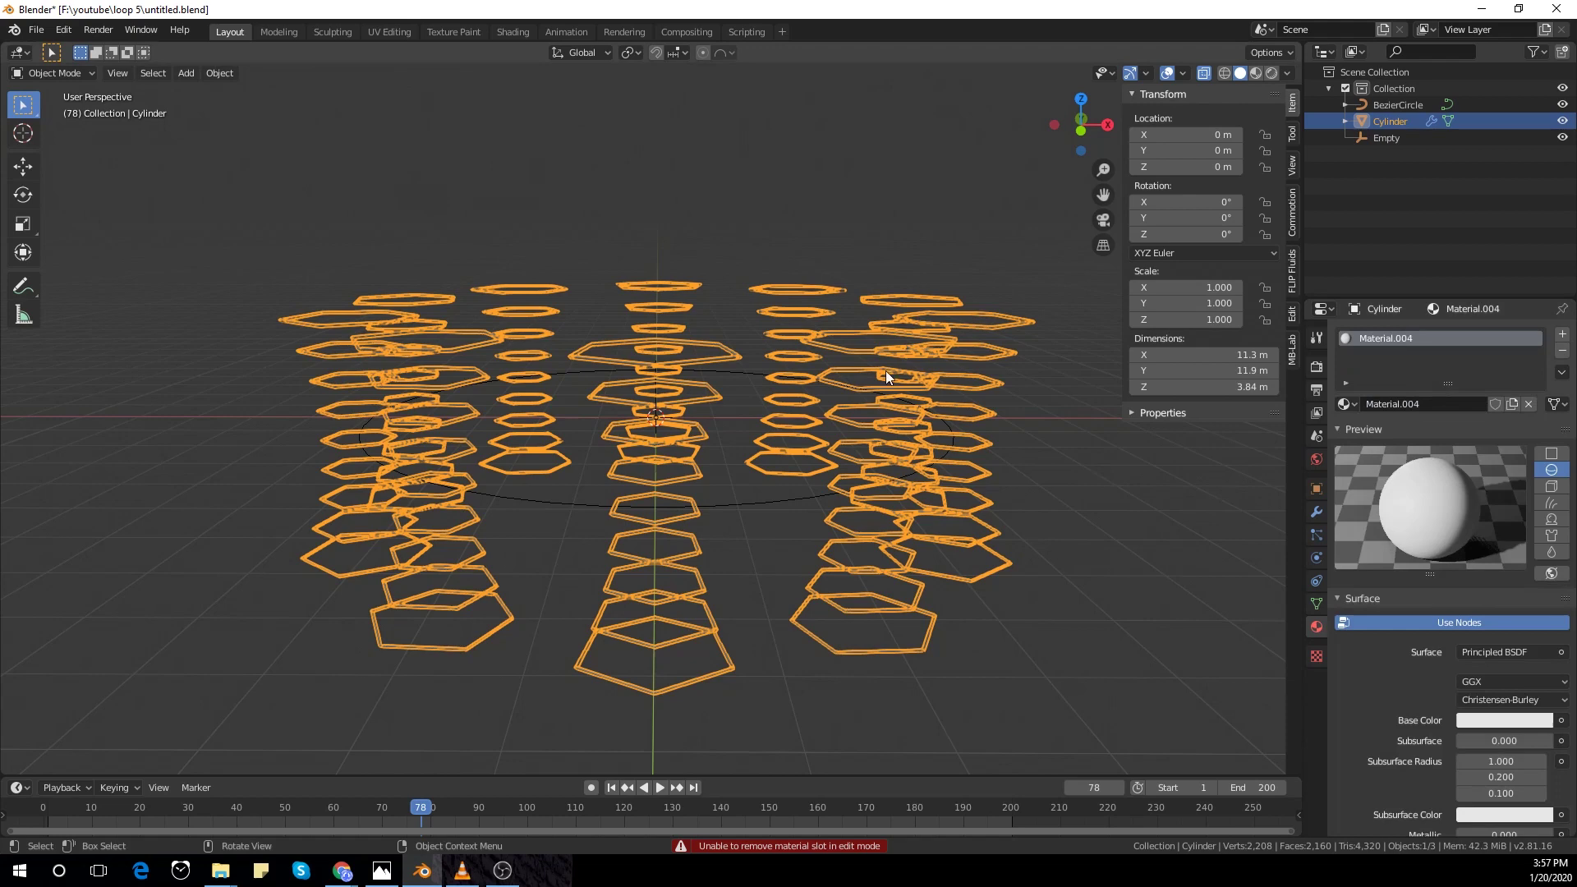
left_click(1514, 652)
left_click(1416, 332)
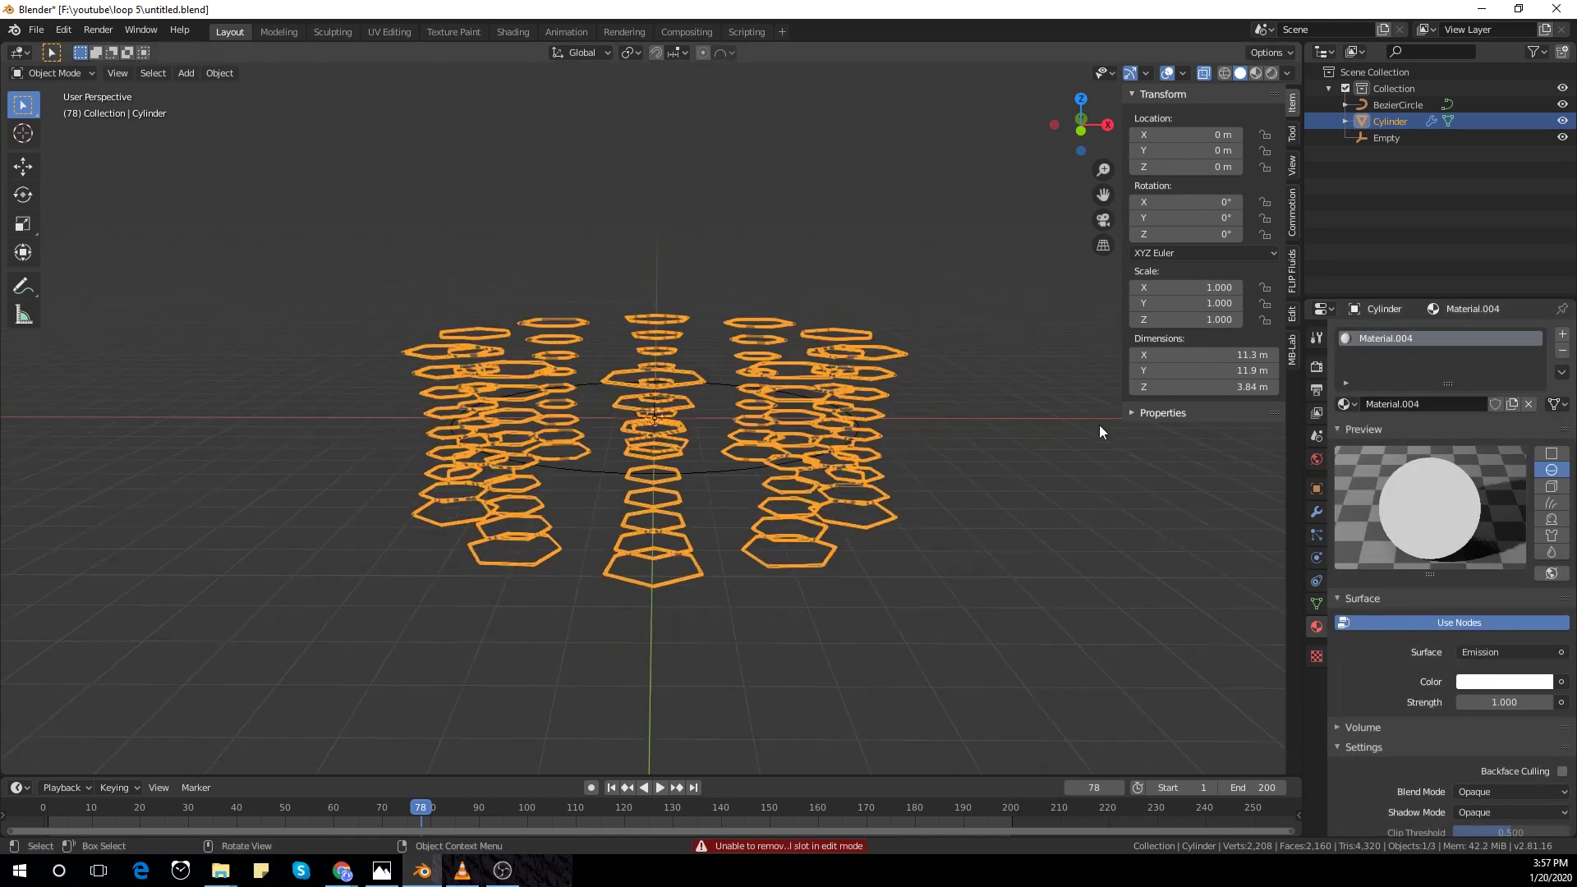
key("Tab")
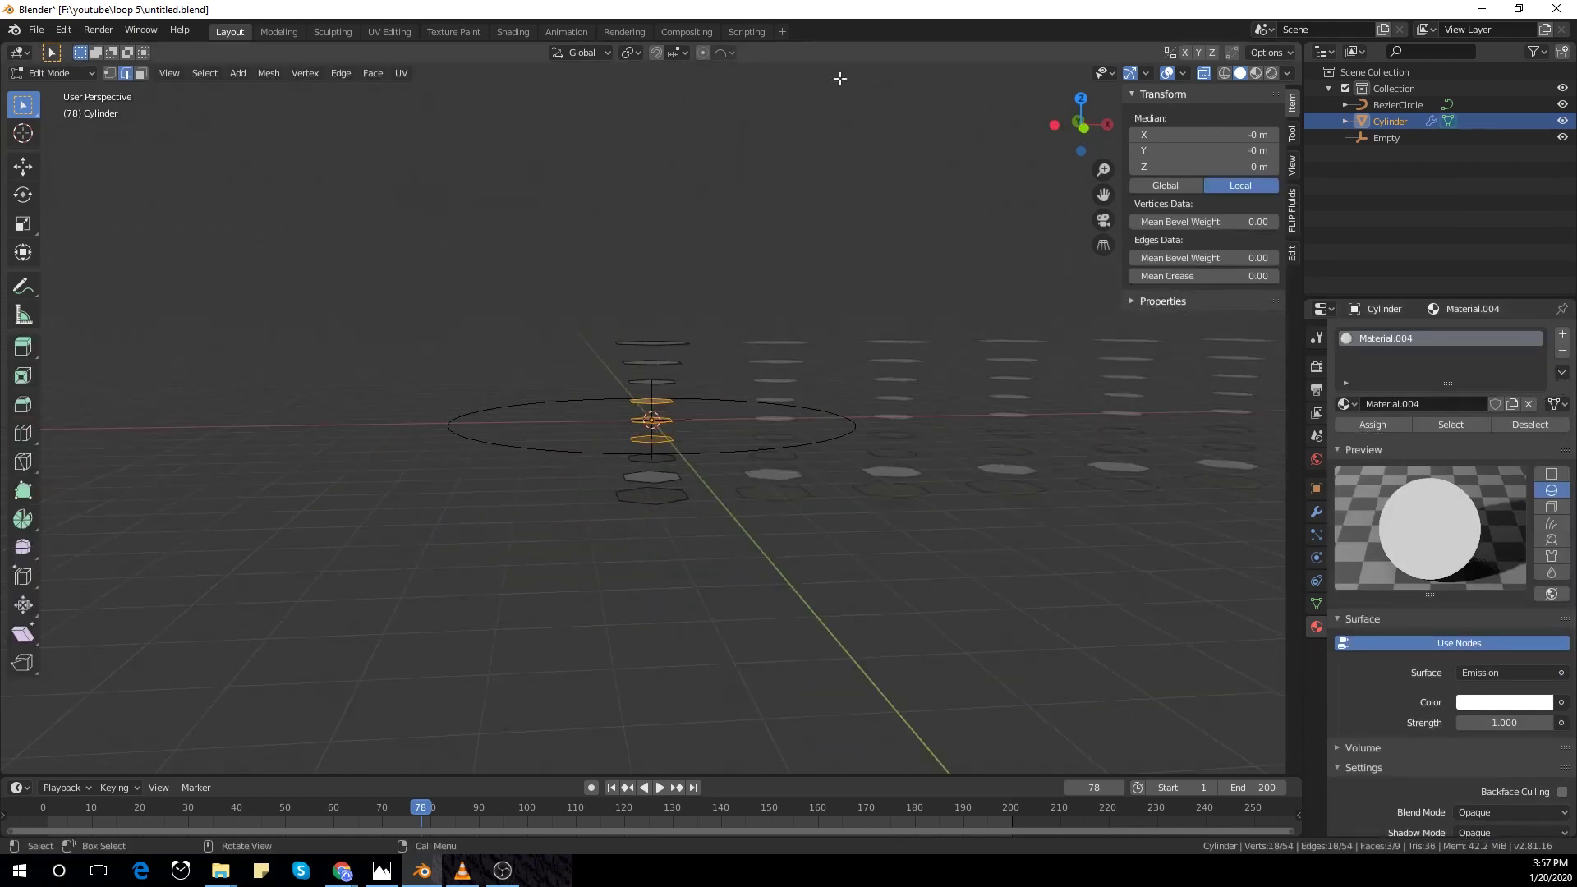
left_click(109, 73)
scroll(649, 419, "up", 2)
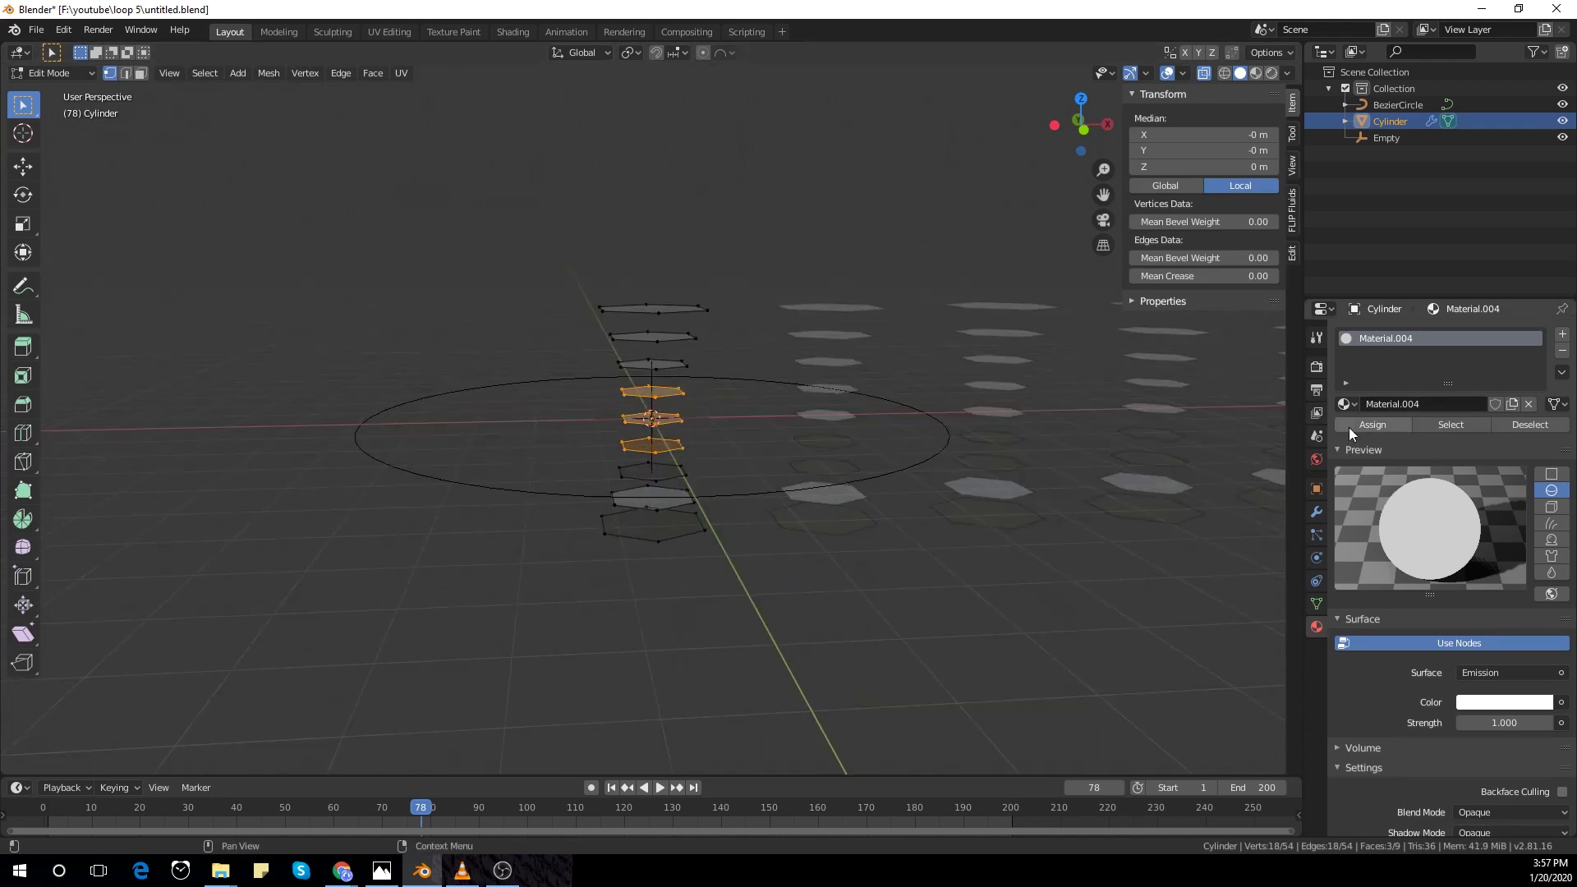
left_click(1508, 706)
left_click_drag(1469, 573, 1469, 589)
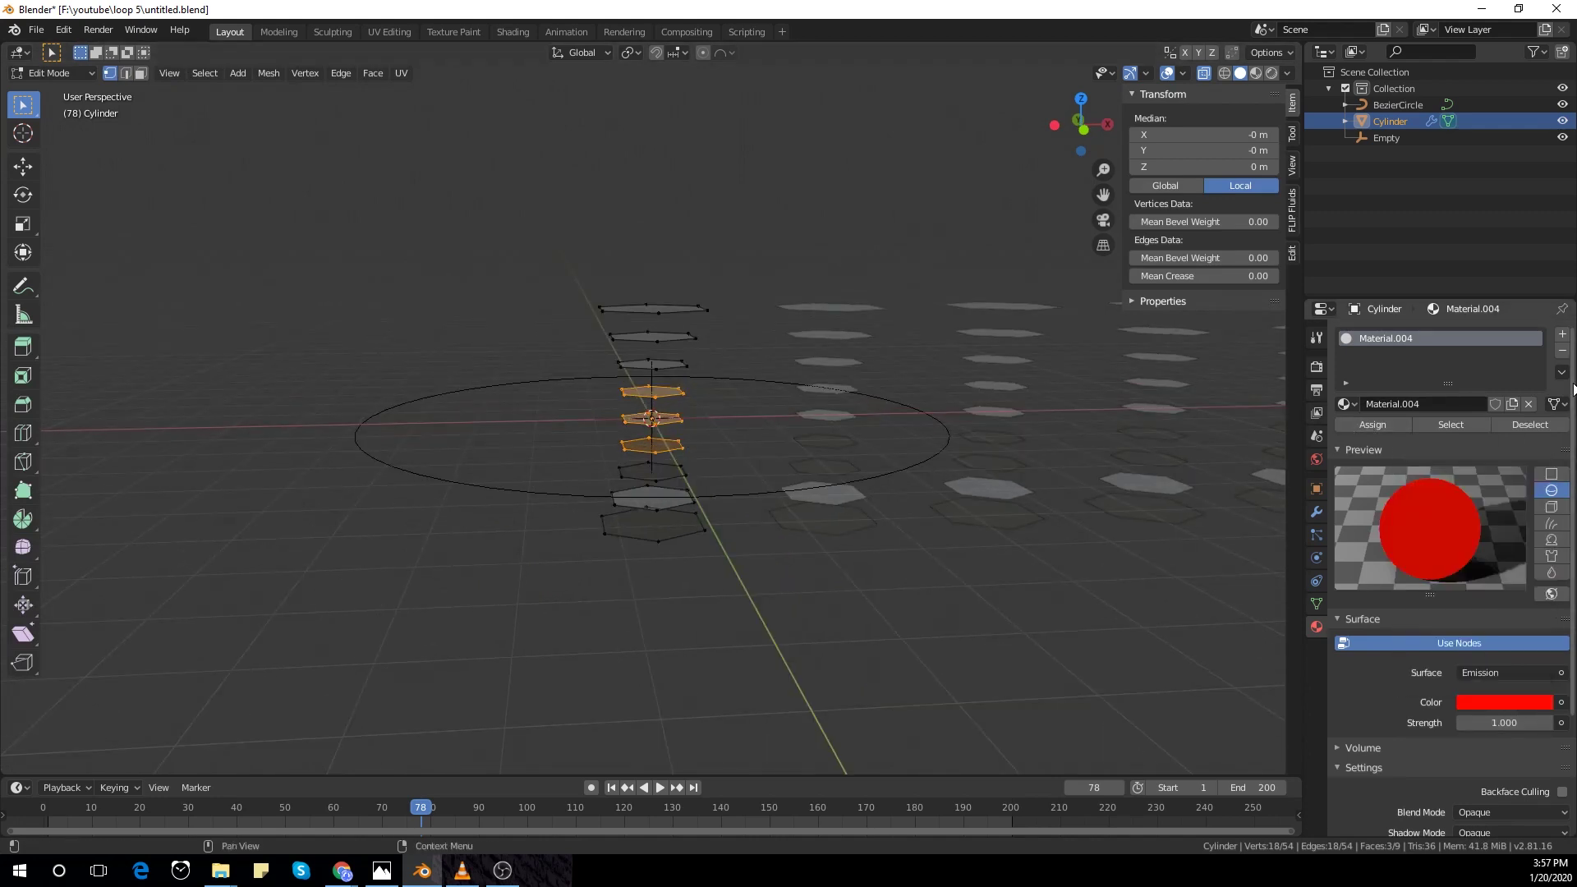
Step: Add a second material with a blue Emission surface and select the three upper hexagon rings
left_click(1562, 335)
left_click(1454, 437)
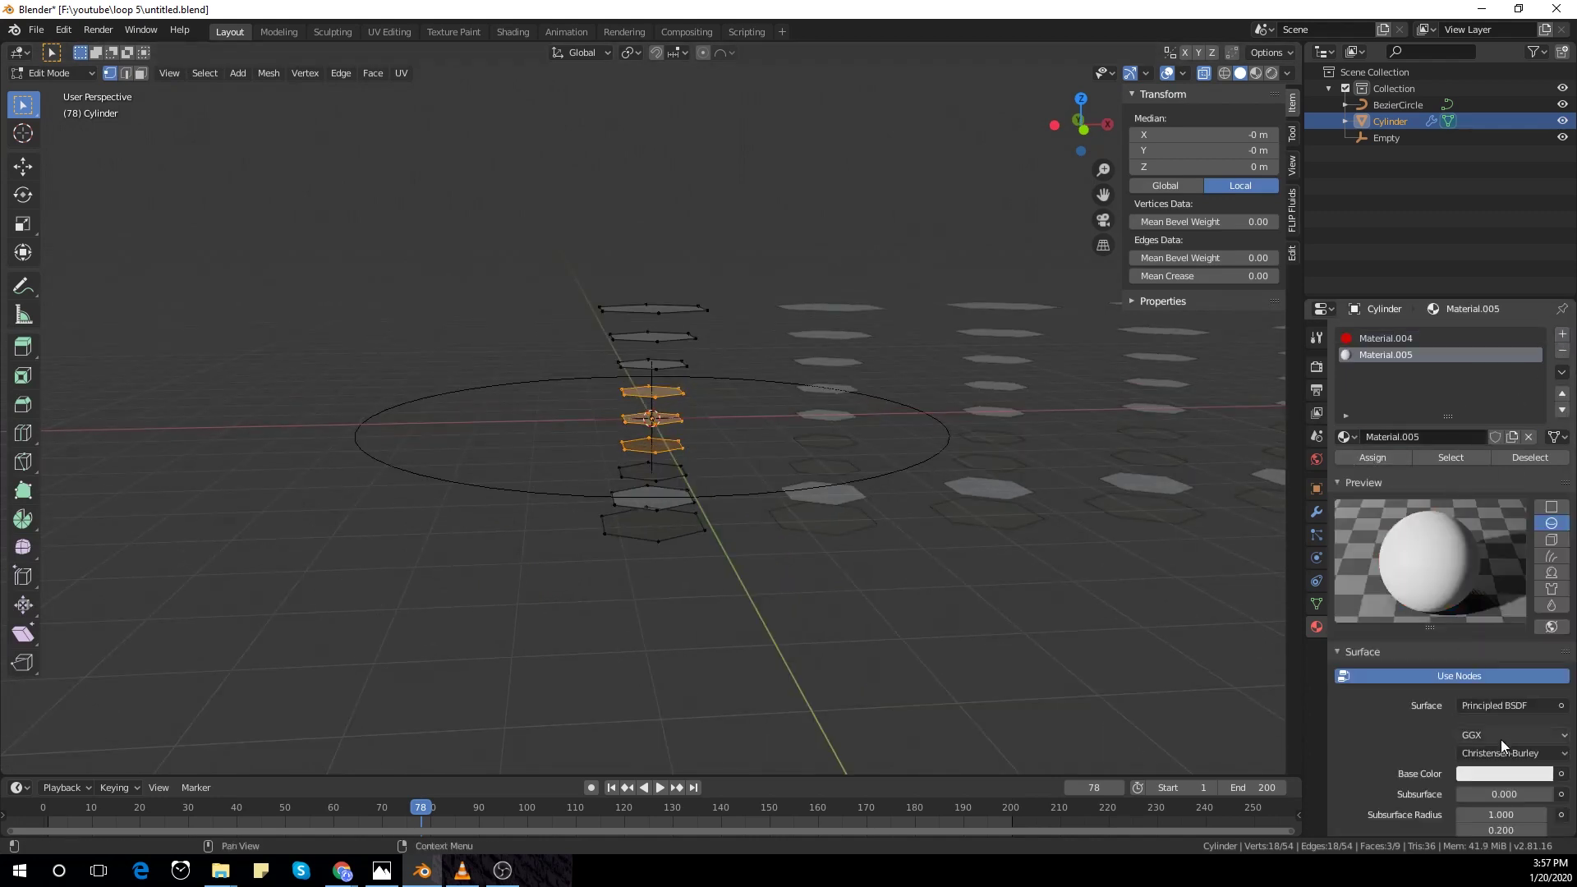
left_click(1496, 706)
left_click(1412, 380)
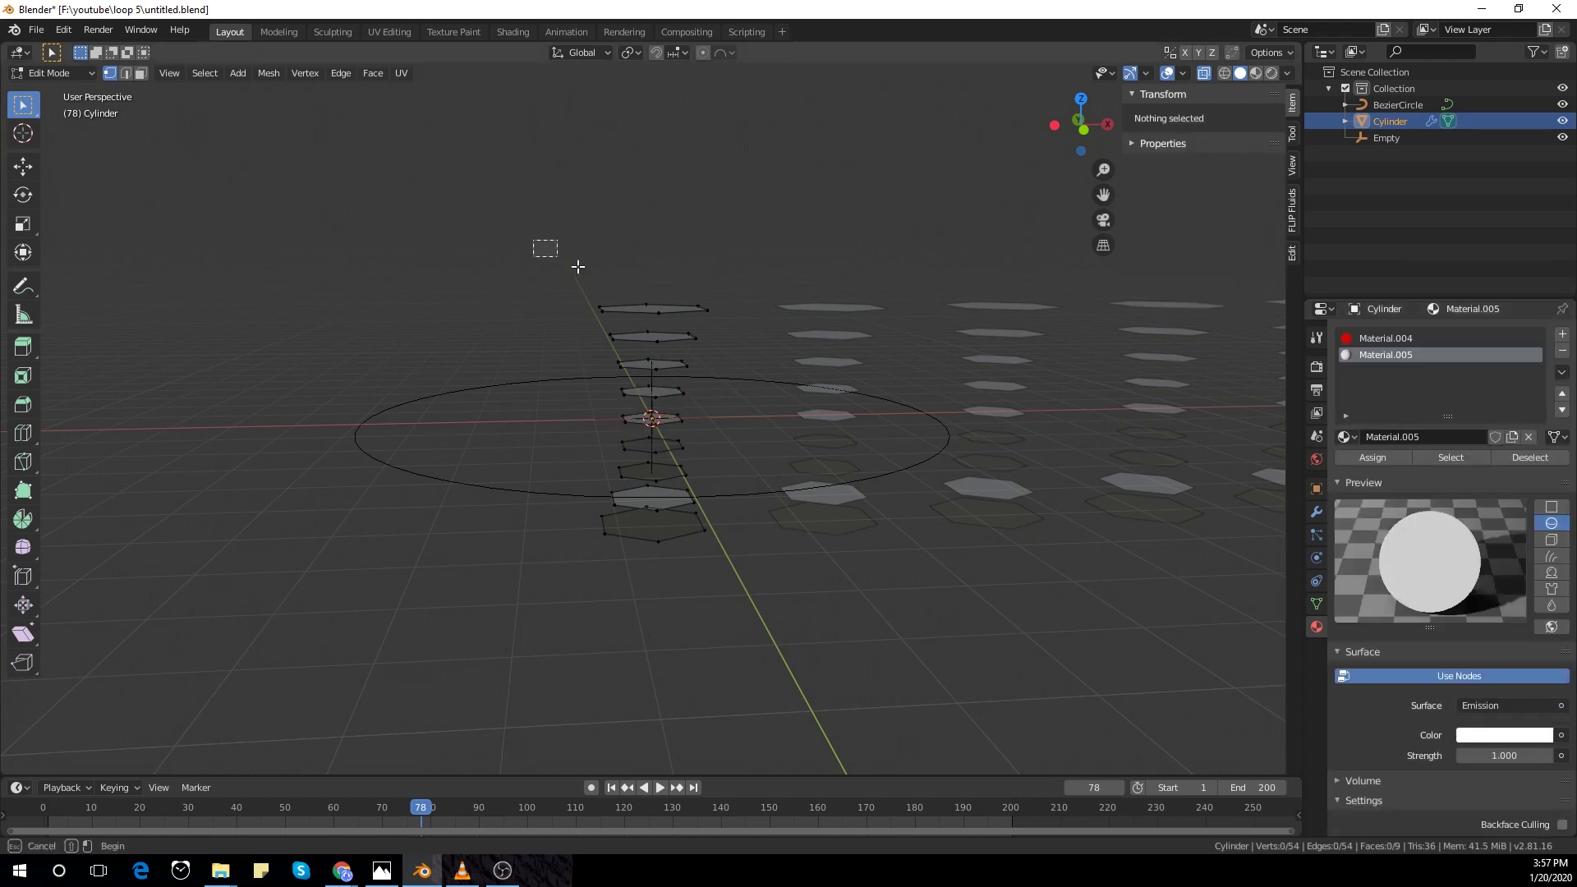
left_click_drag(574, 257, 715, 377)
left_click(1493, 736)
left_click_drag(1476, 567, 1506, 510)
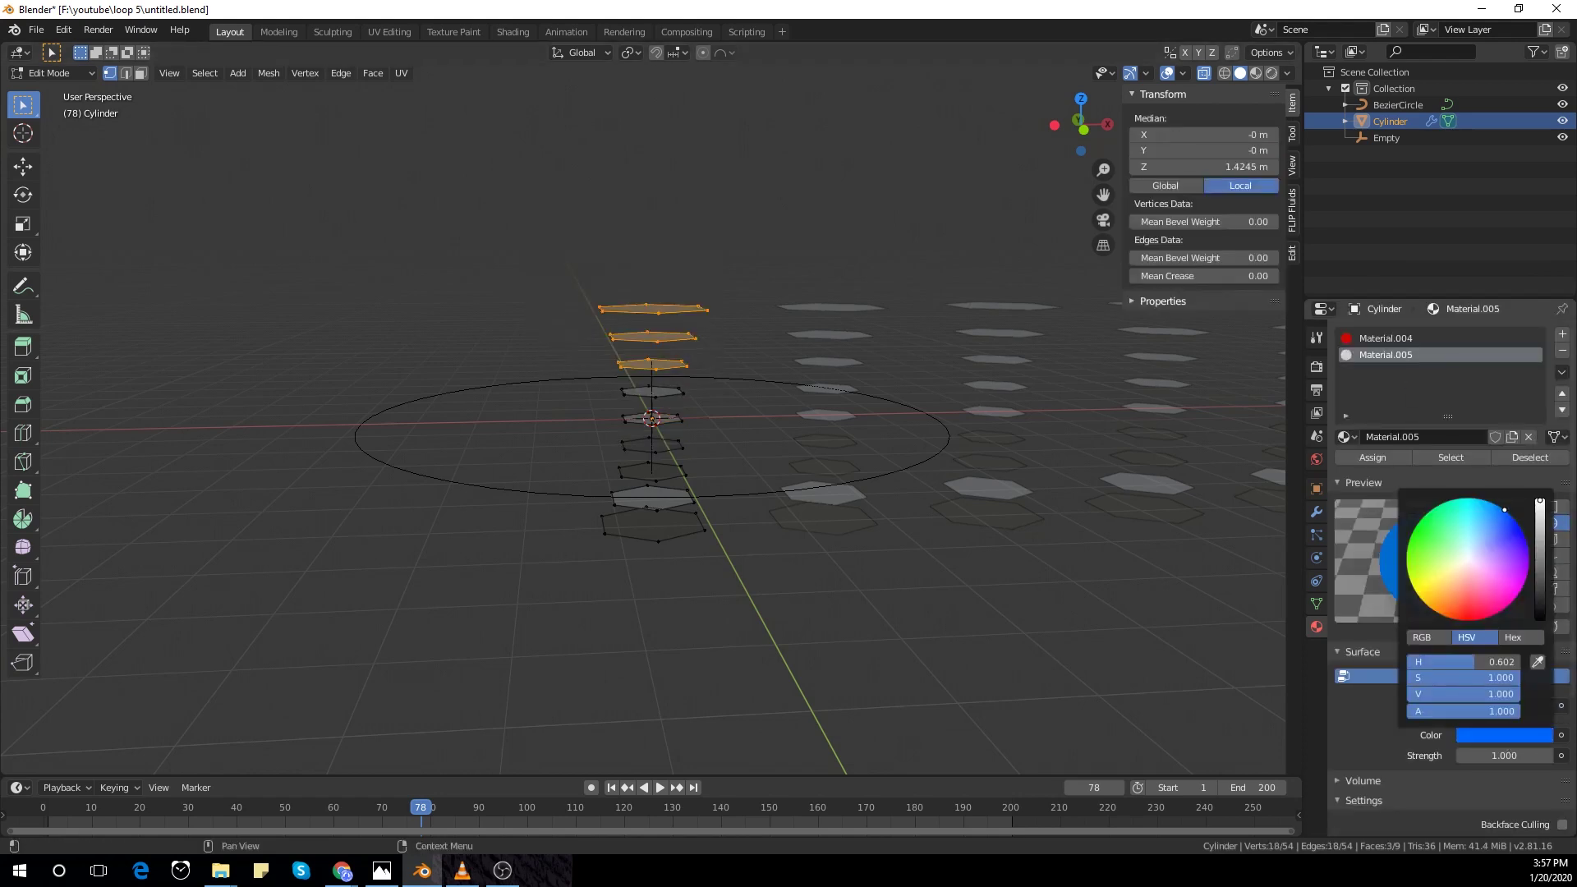
Step: Select the three lower hexagon rings and add a third material with a yellow Emission surface at strength 10
left_click(728, 630)
middle_click_drag(616, 592, 626, 543)
left_click_drag(578, 474, 733, 659)
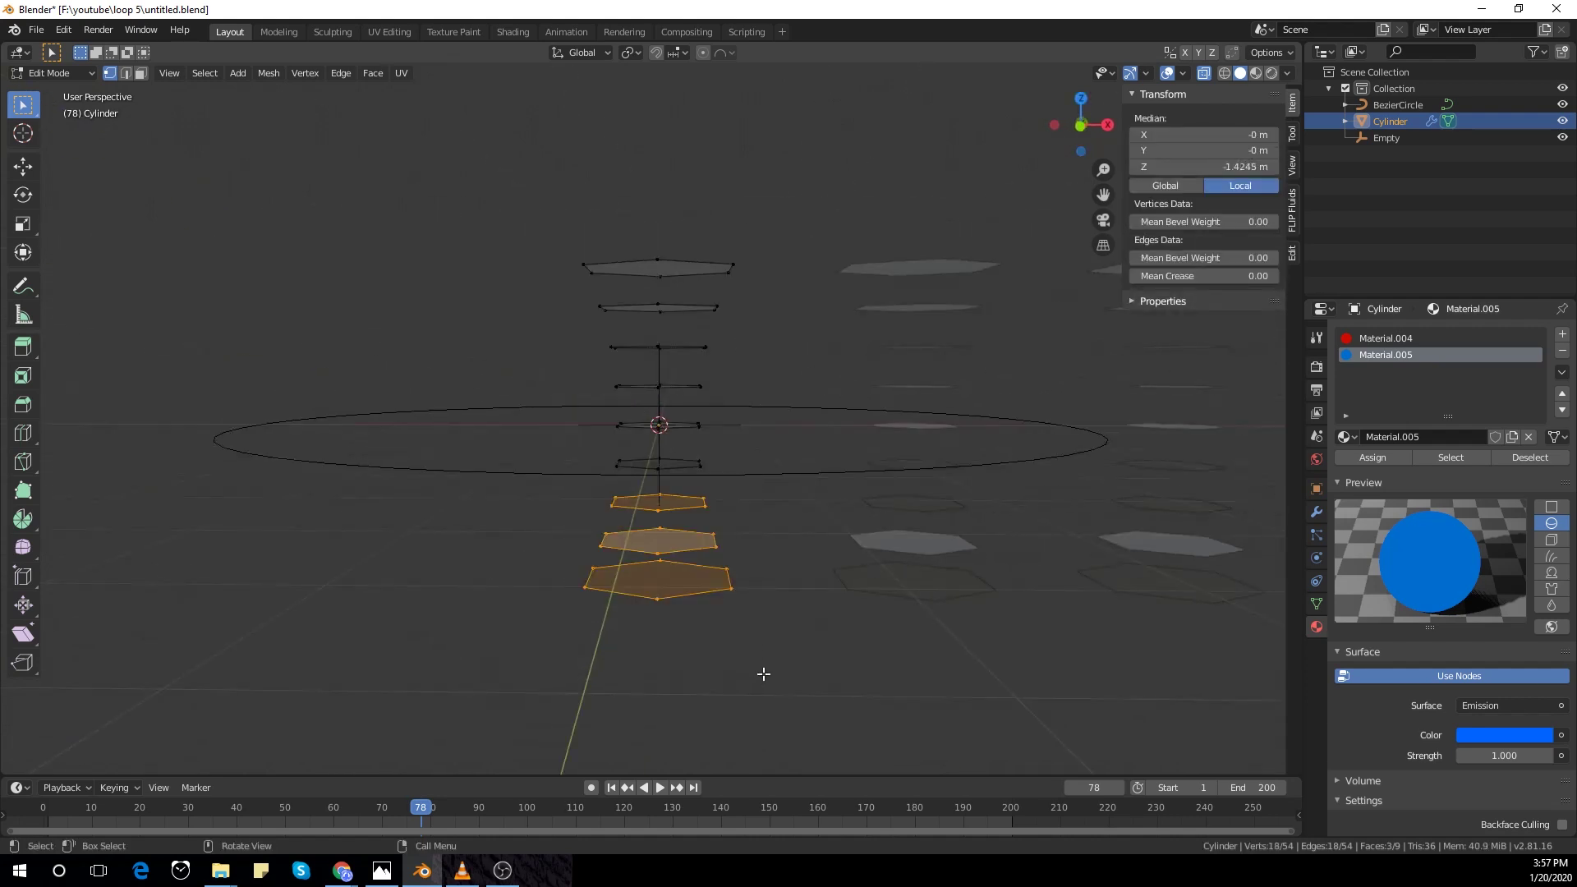
left_click(1561, 335)
left_click(1500, 641)
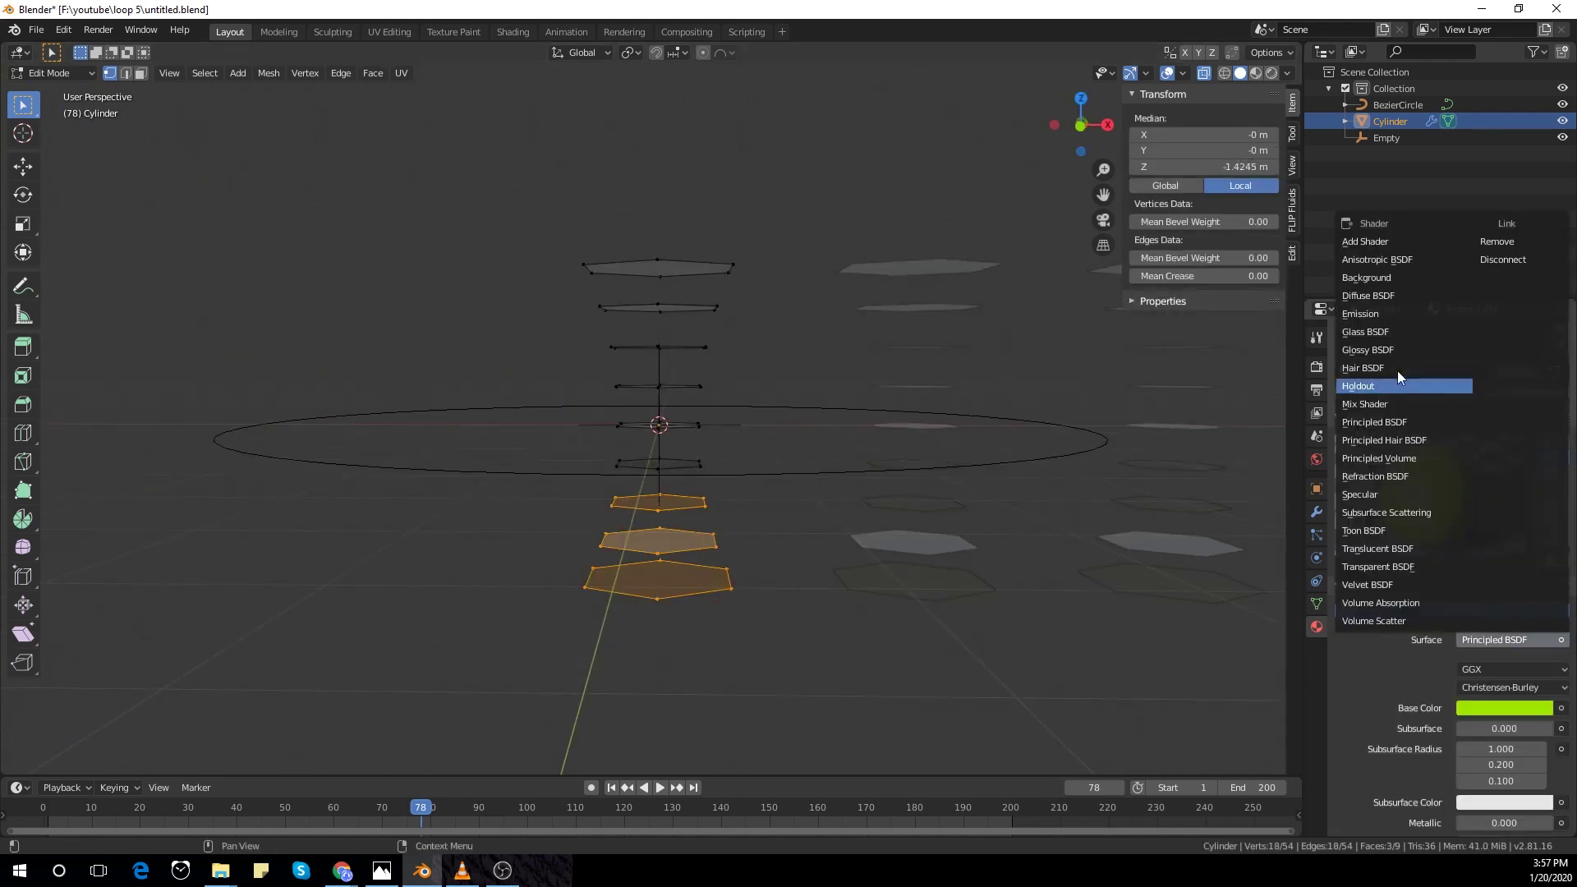
left_click(1388, 312)
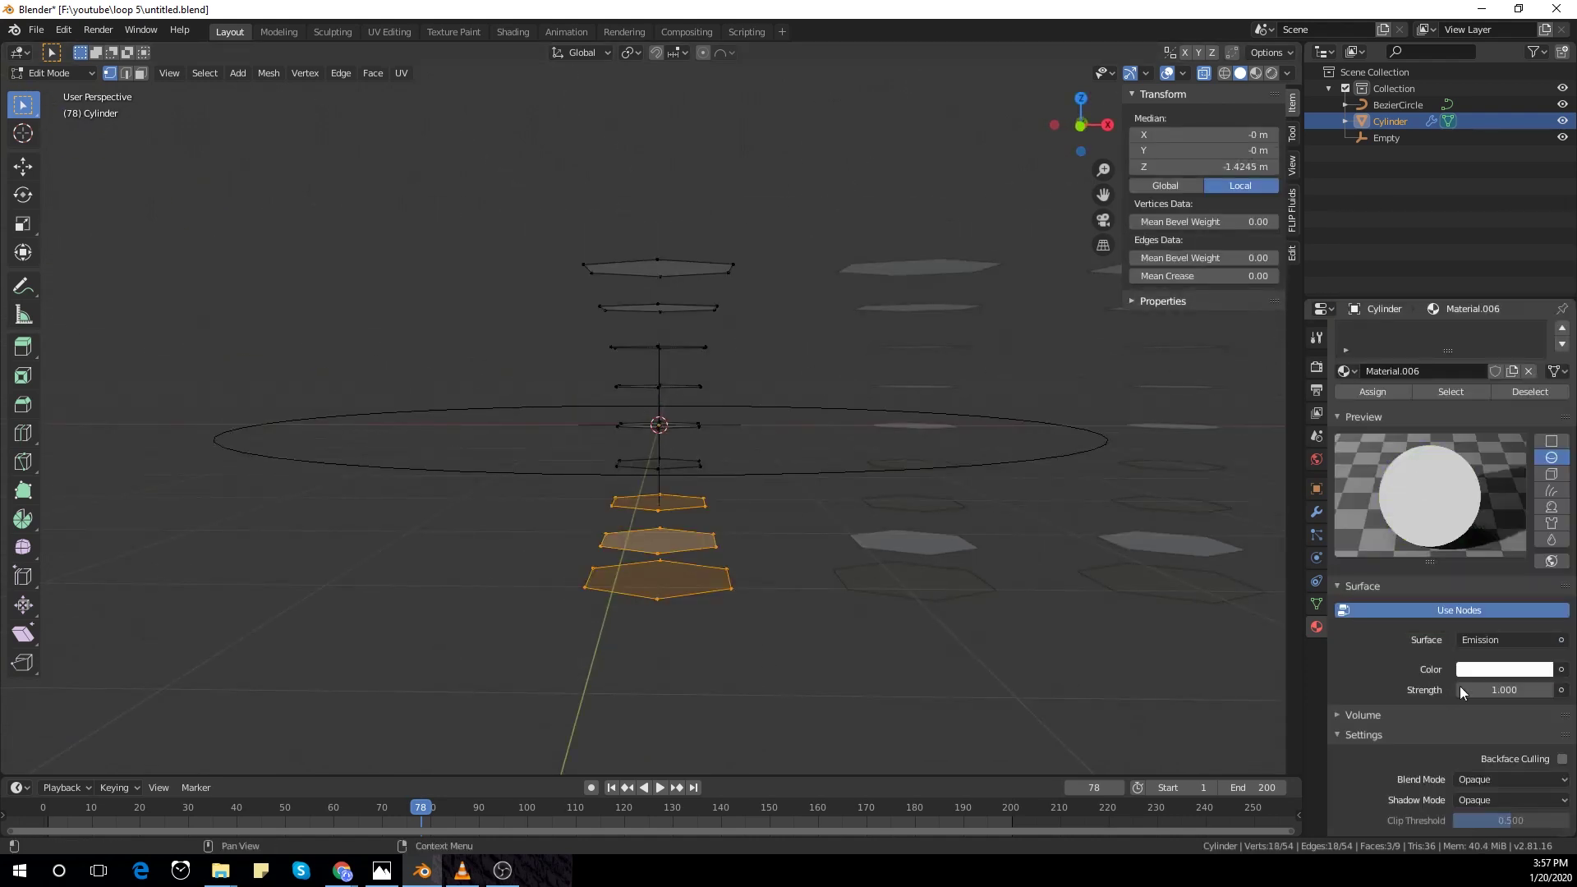
left_click(1478, 670)
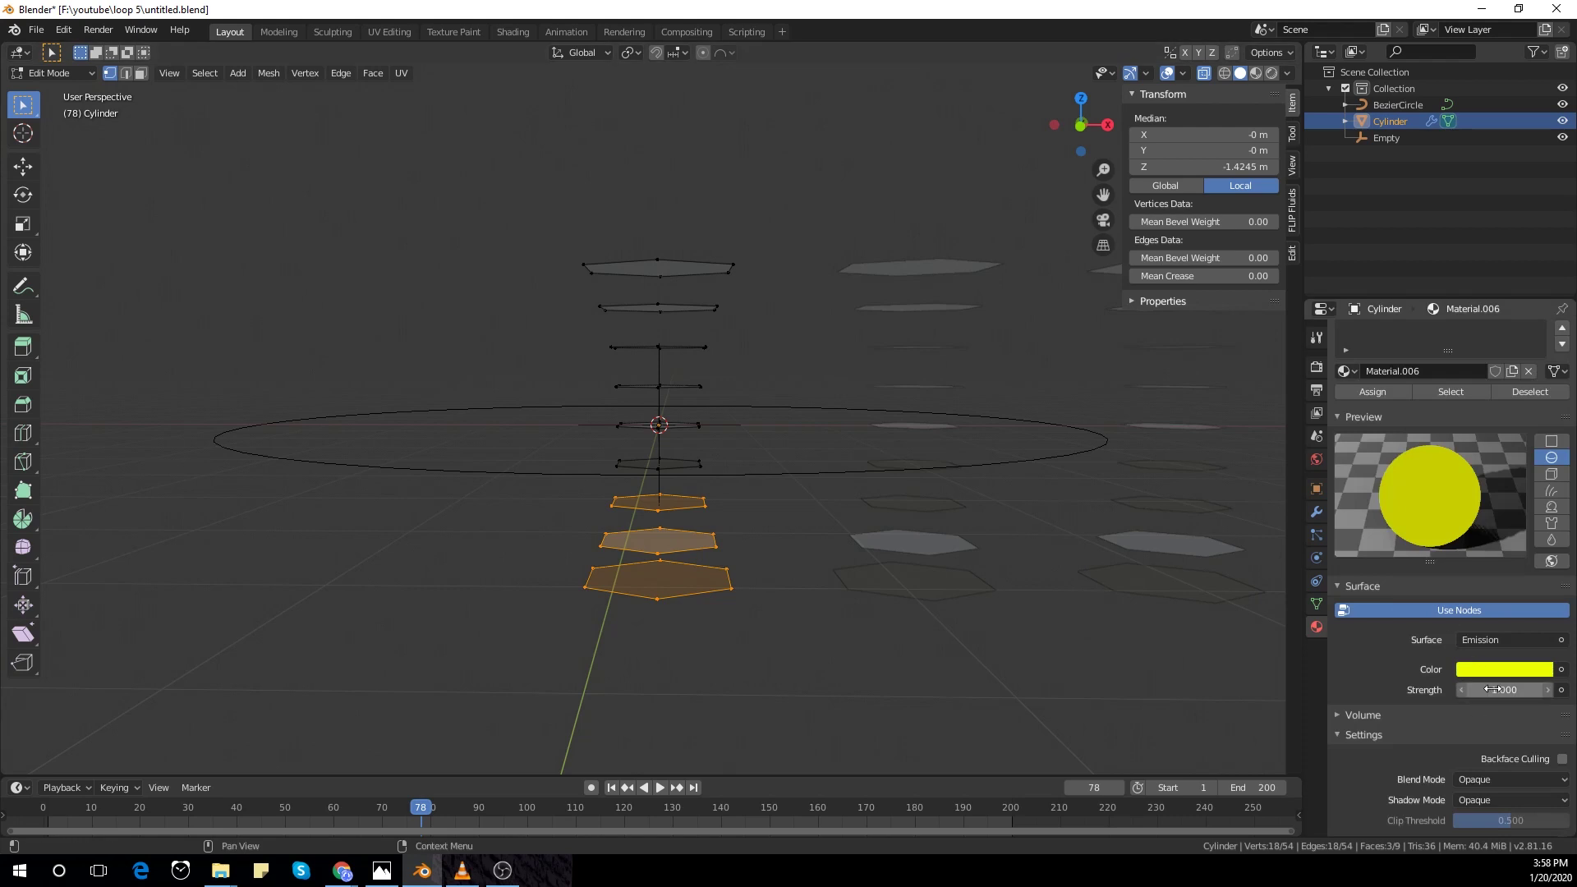
type("10")
key("Return")
Step: Set the emission strength of the blue Material.005 and the red Material.004 to 10
scroll(1388, 509, "up", 2)
left_click(1436, 354)
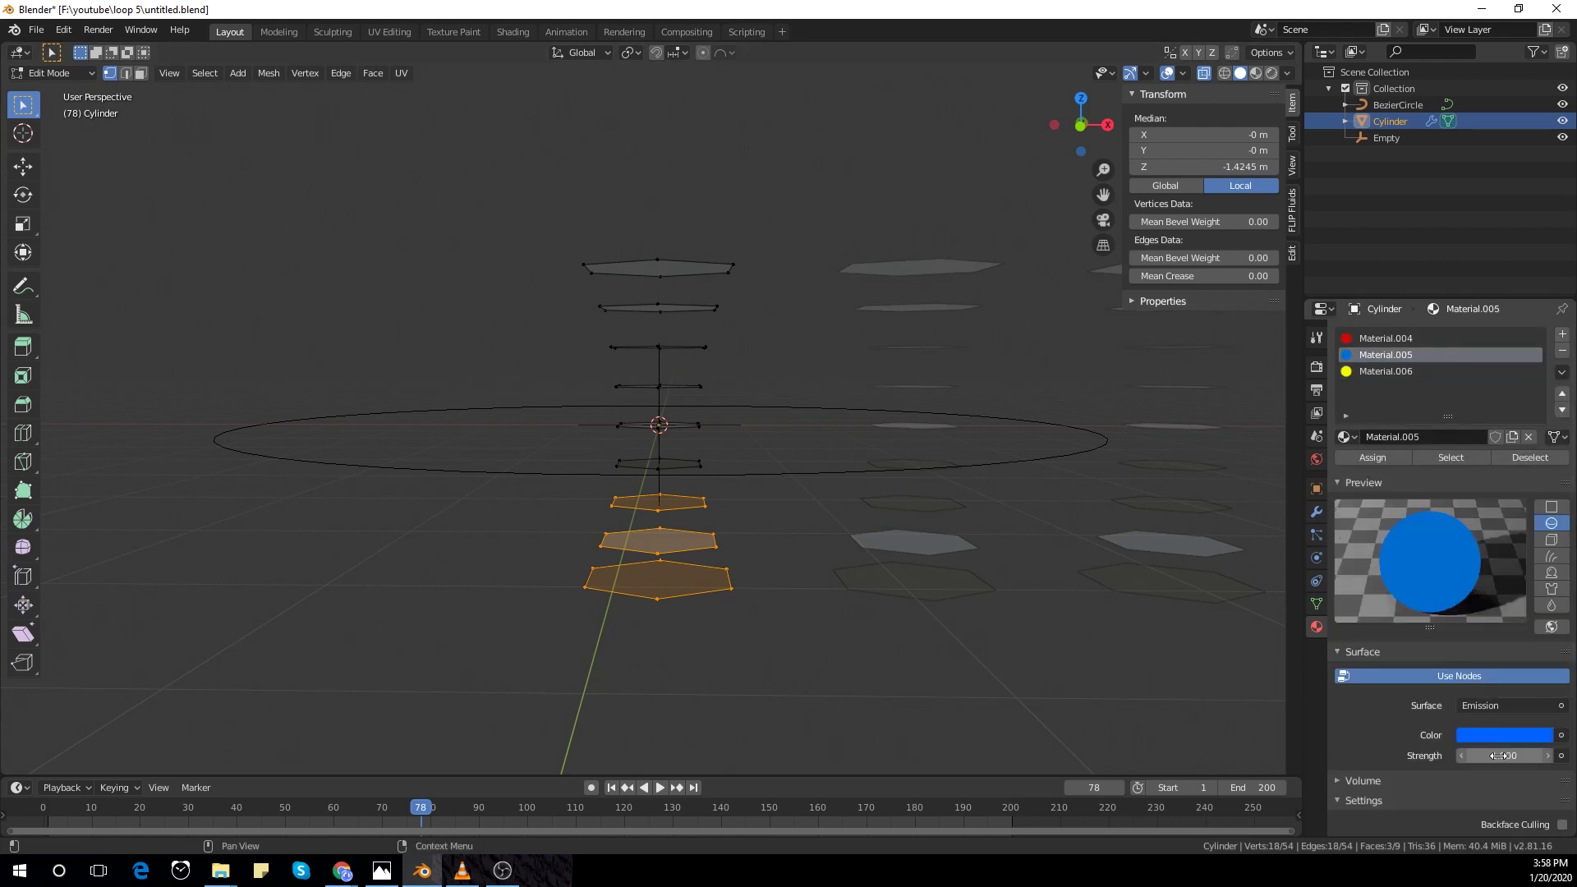
double_click(1499, 755)
type("10")
key("Return")
left_click(1388, 338)
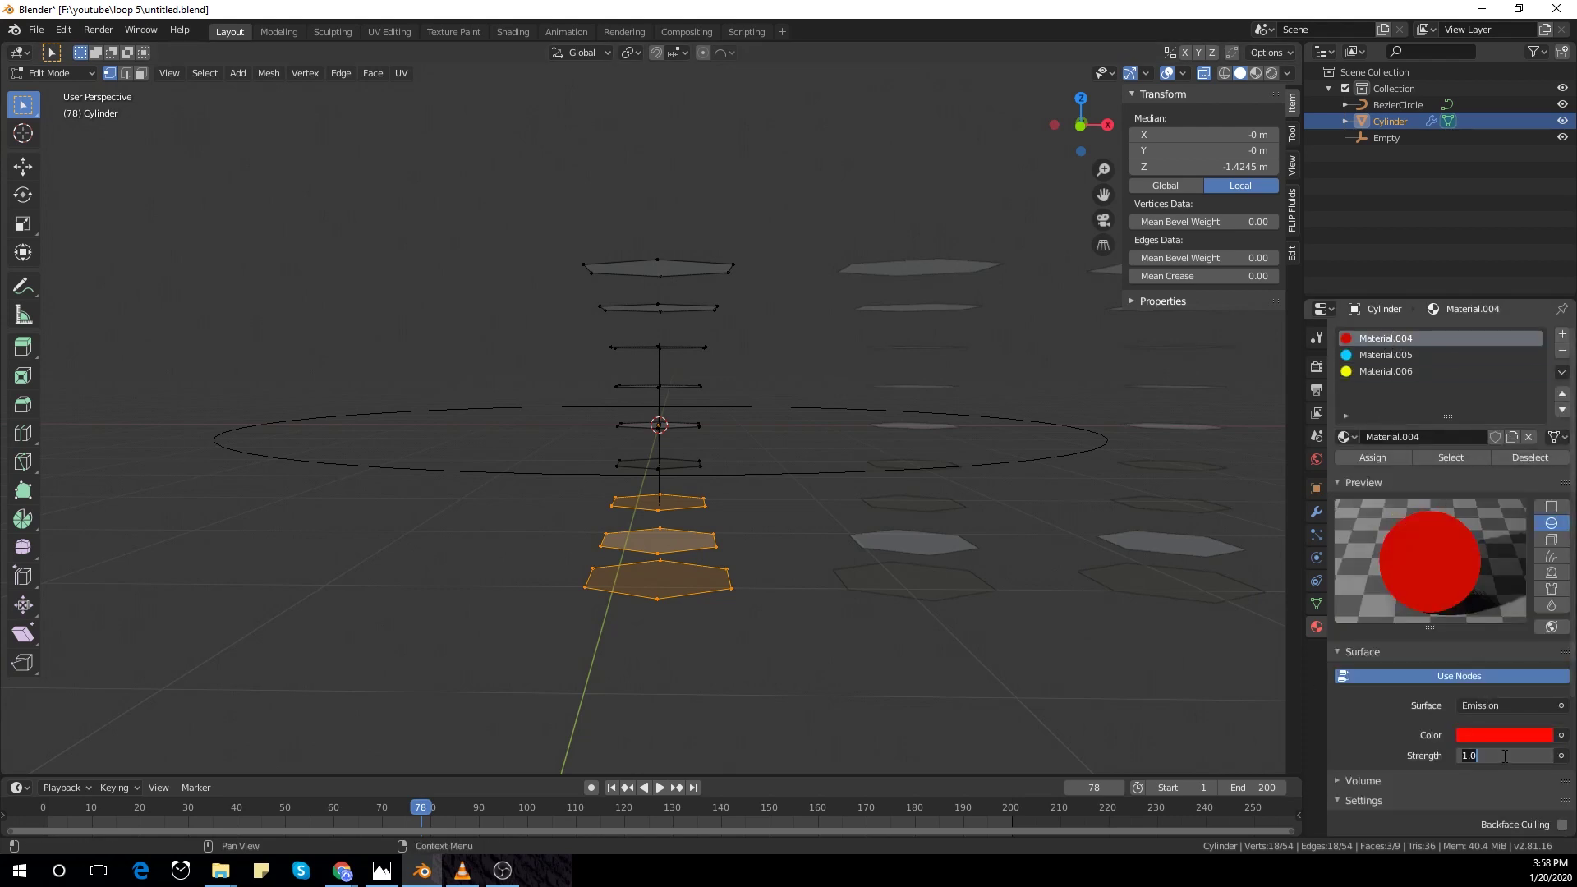
type("10")
key("Return")
Step: Return to Object Mode and show the ring of hexagon stacks from the top in Material Preview shading
key("Tab")
key("KP_7")
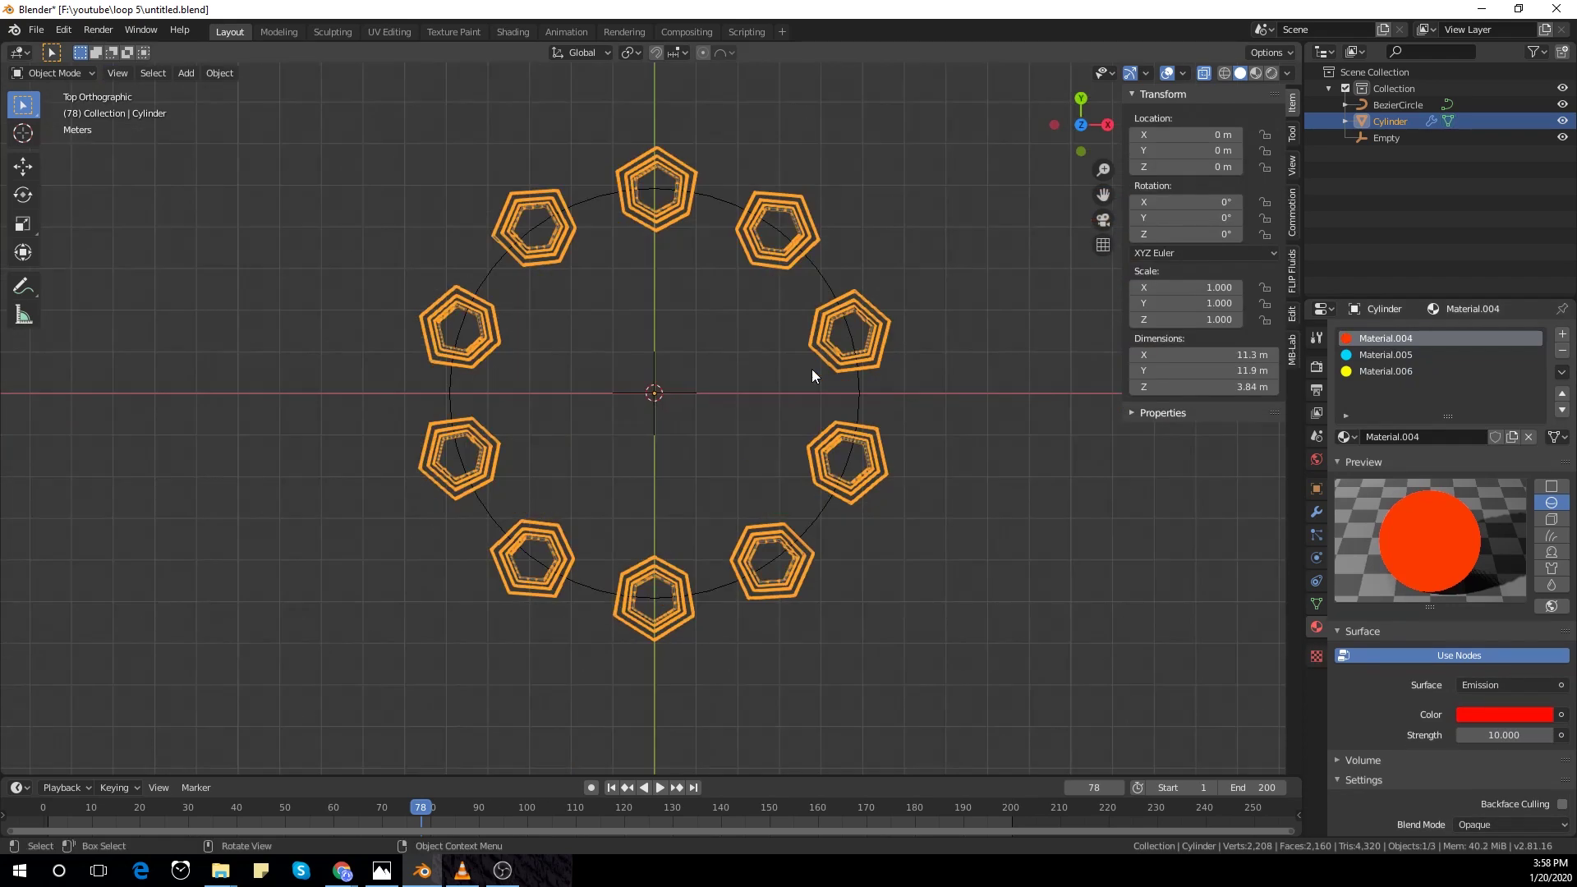
left_click(1254, 73)
left_click(1316, 459)
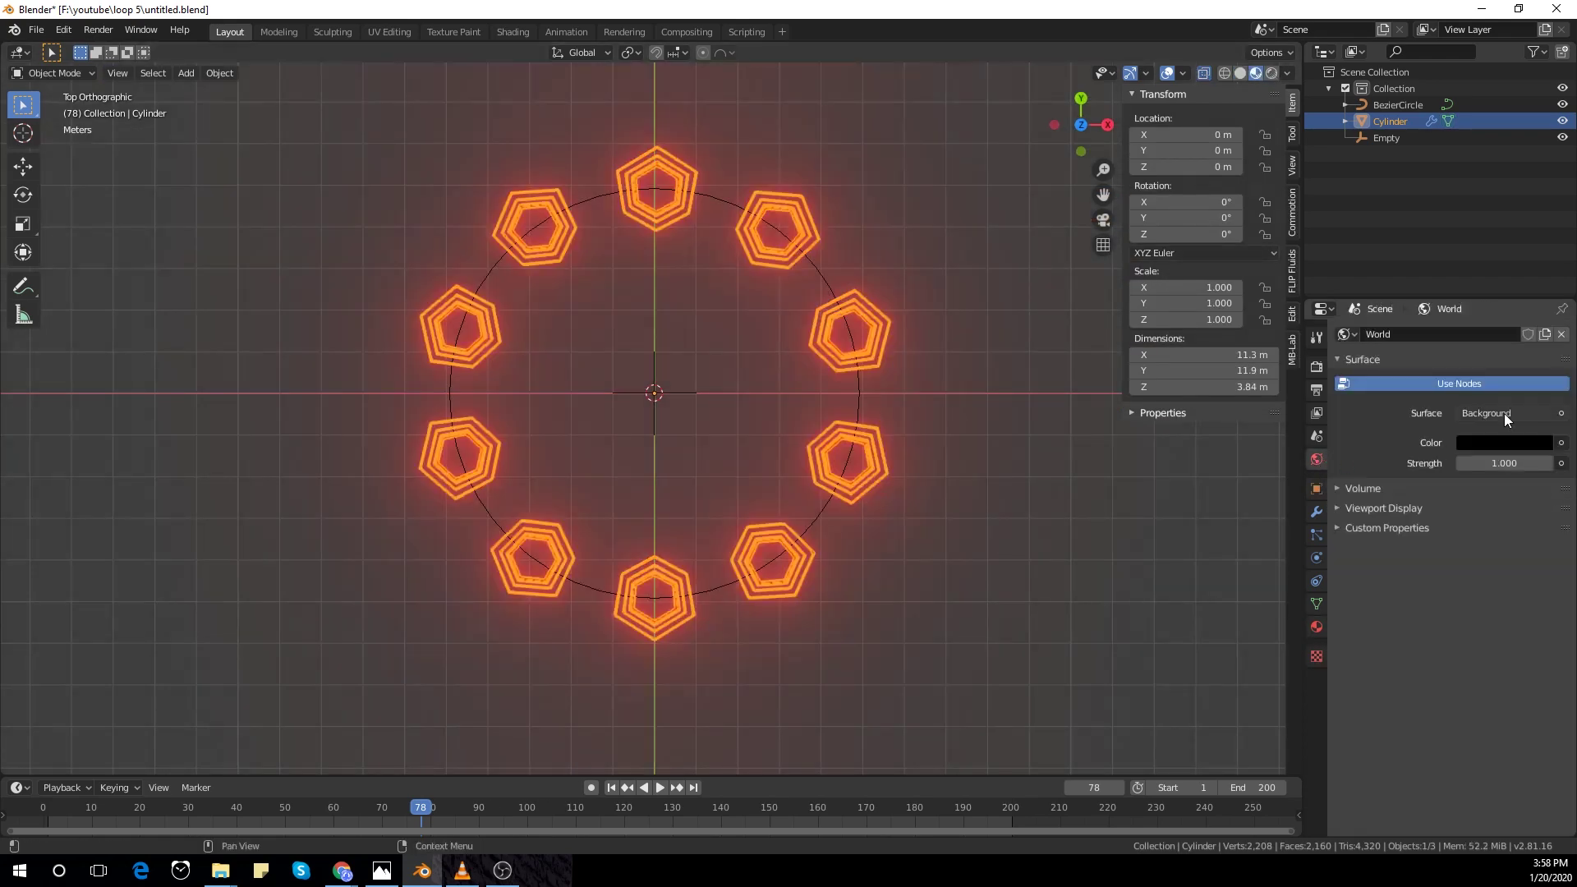
left_click(1504, 443)
left_click(1448, 527)
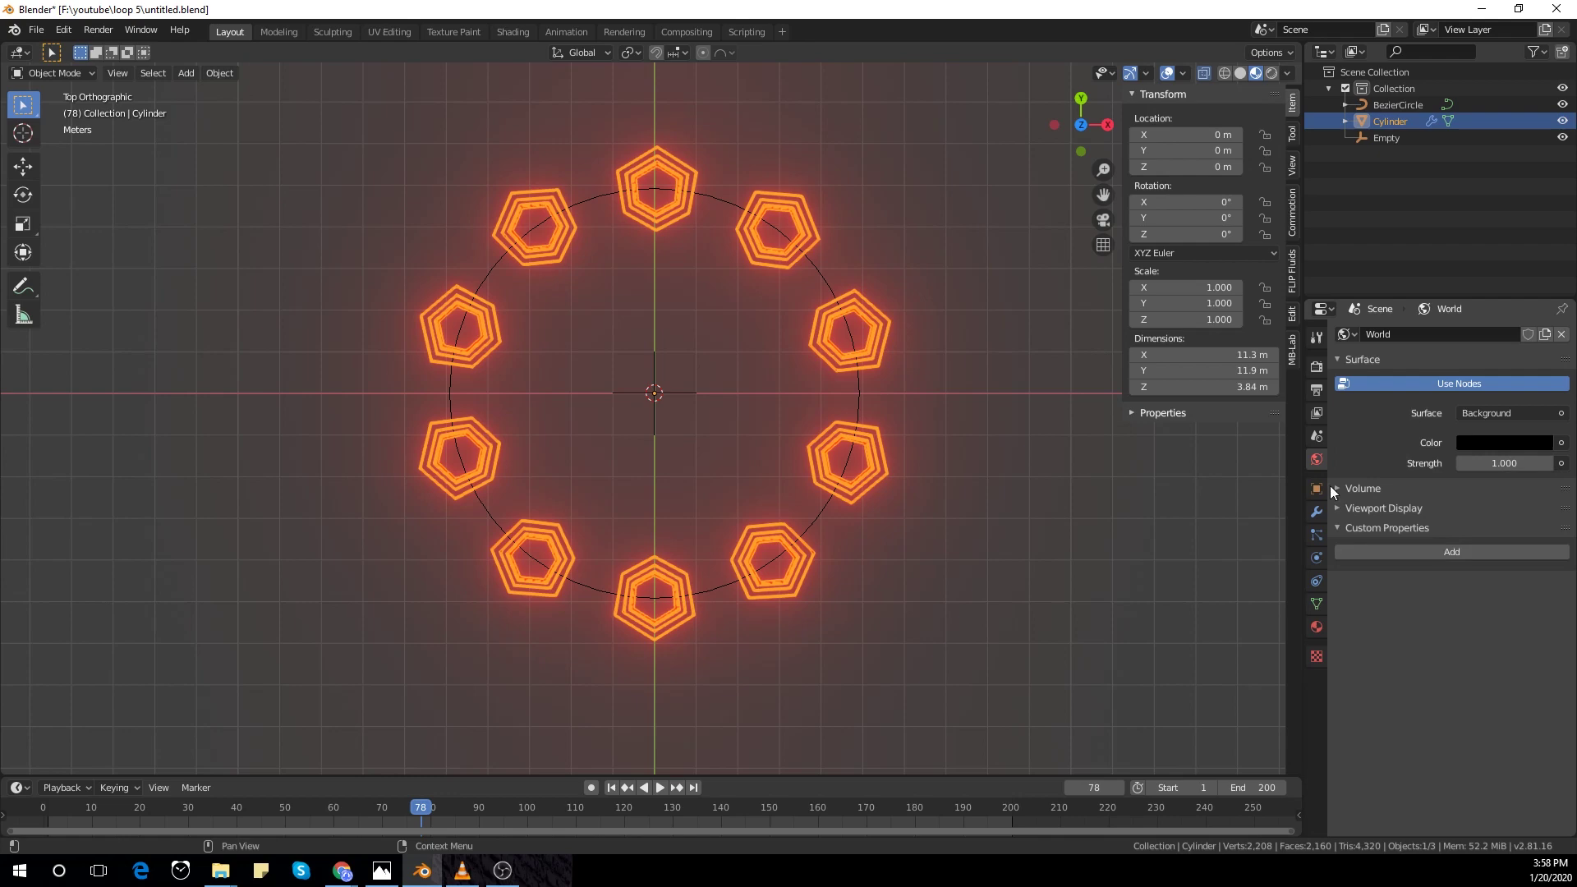
left_click(1345, 527)
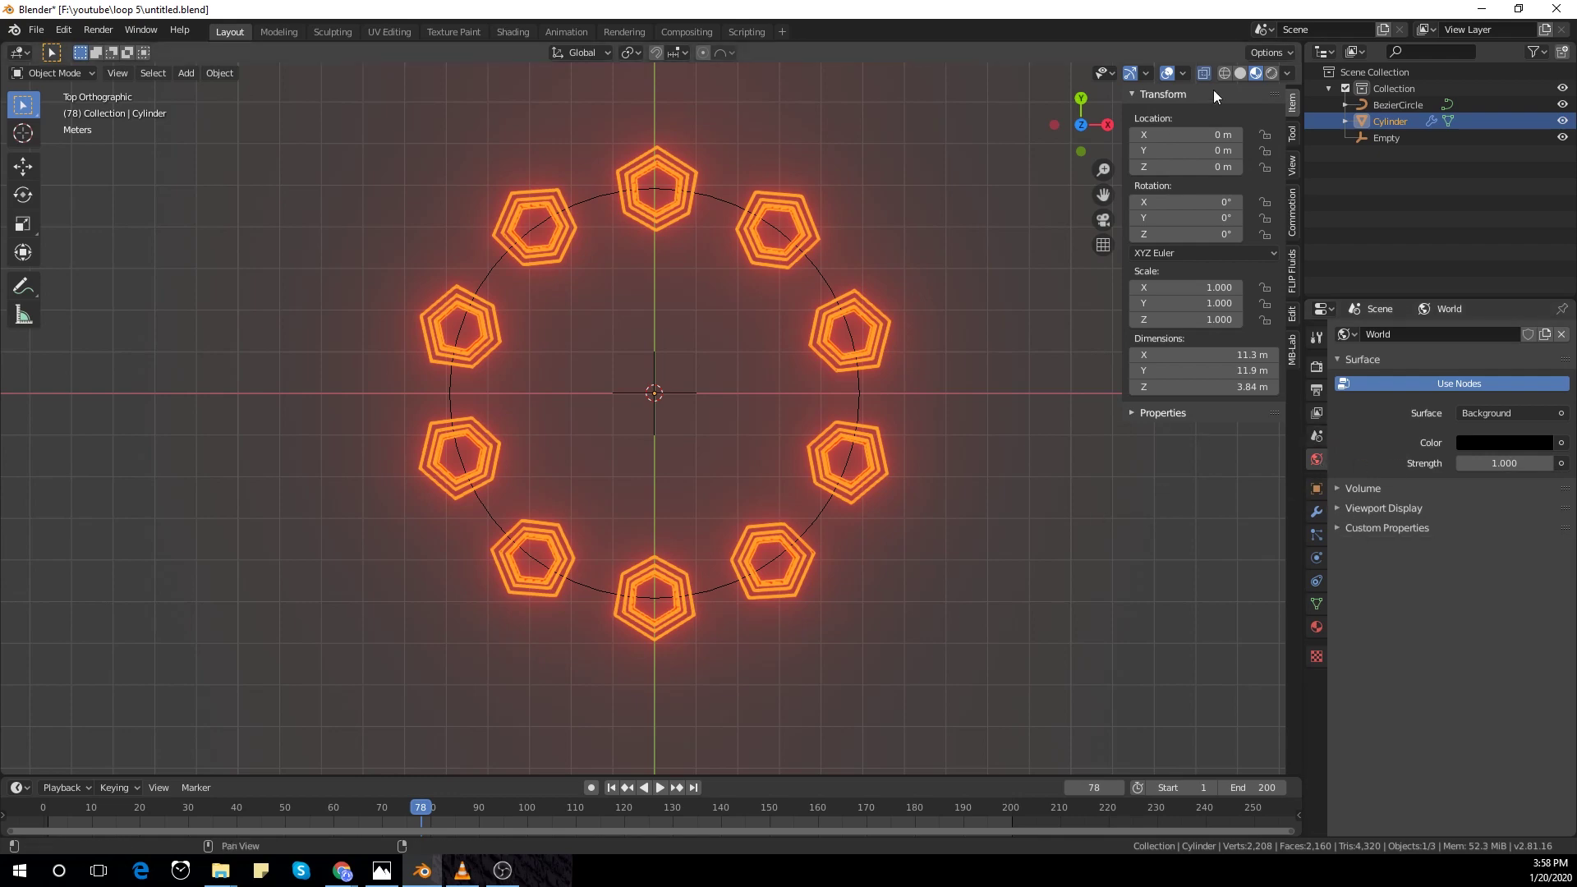
Step: Switch the viewport to Rendered shading and rotate the hexagon stacks about 90° around the X axis
left_click(1271, 73)
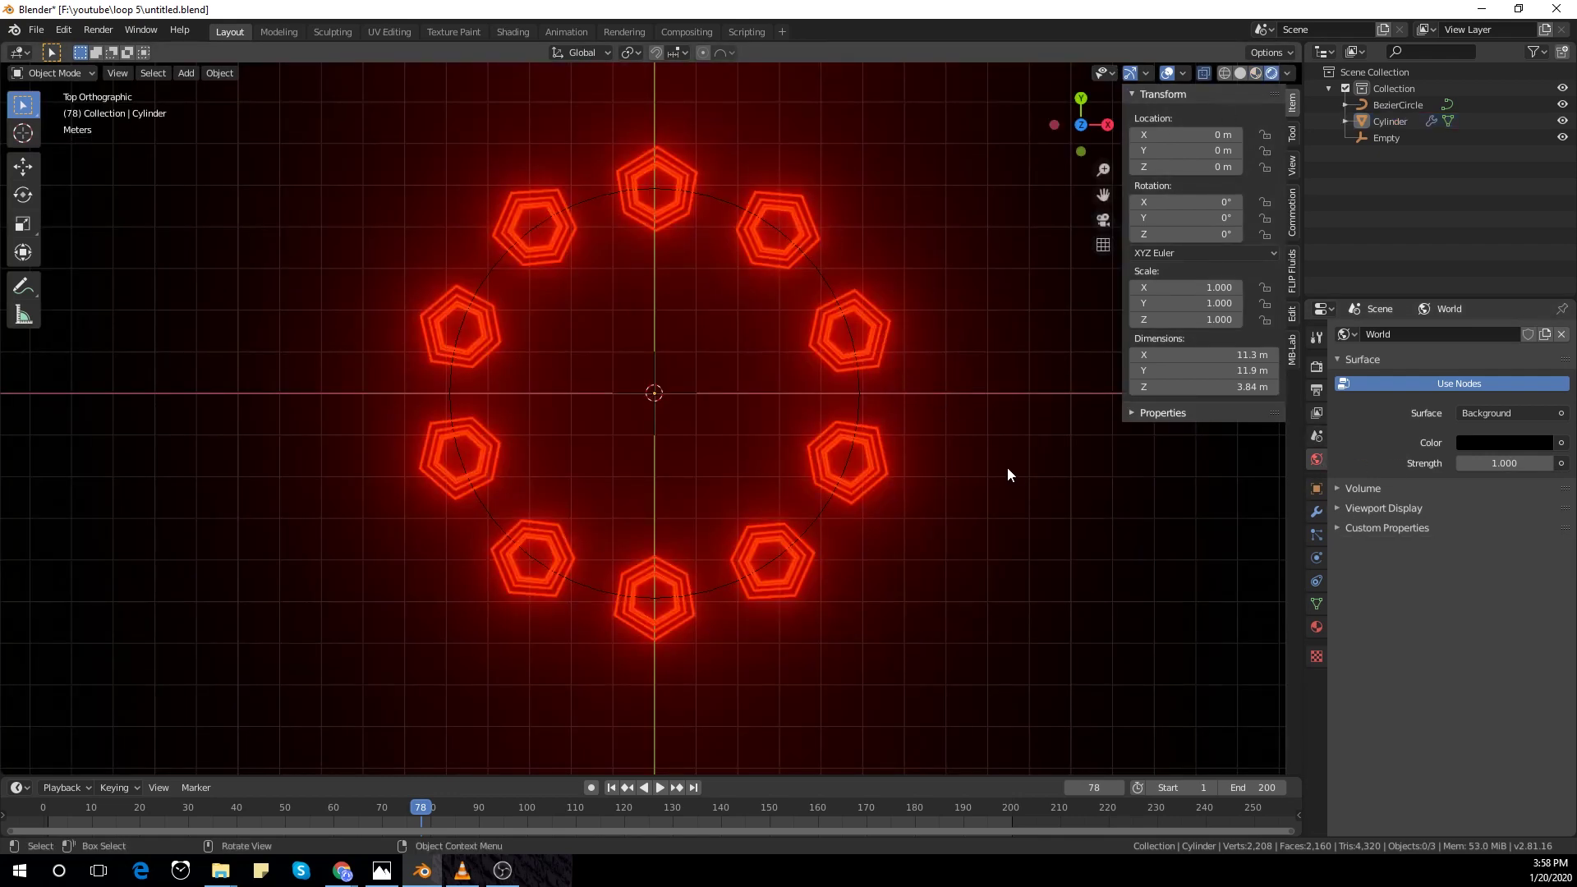
key("r")
key("x")
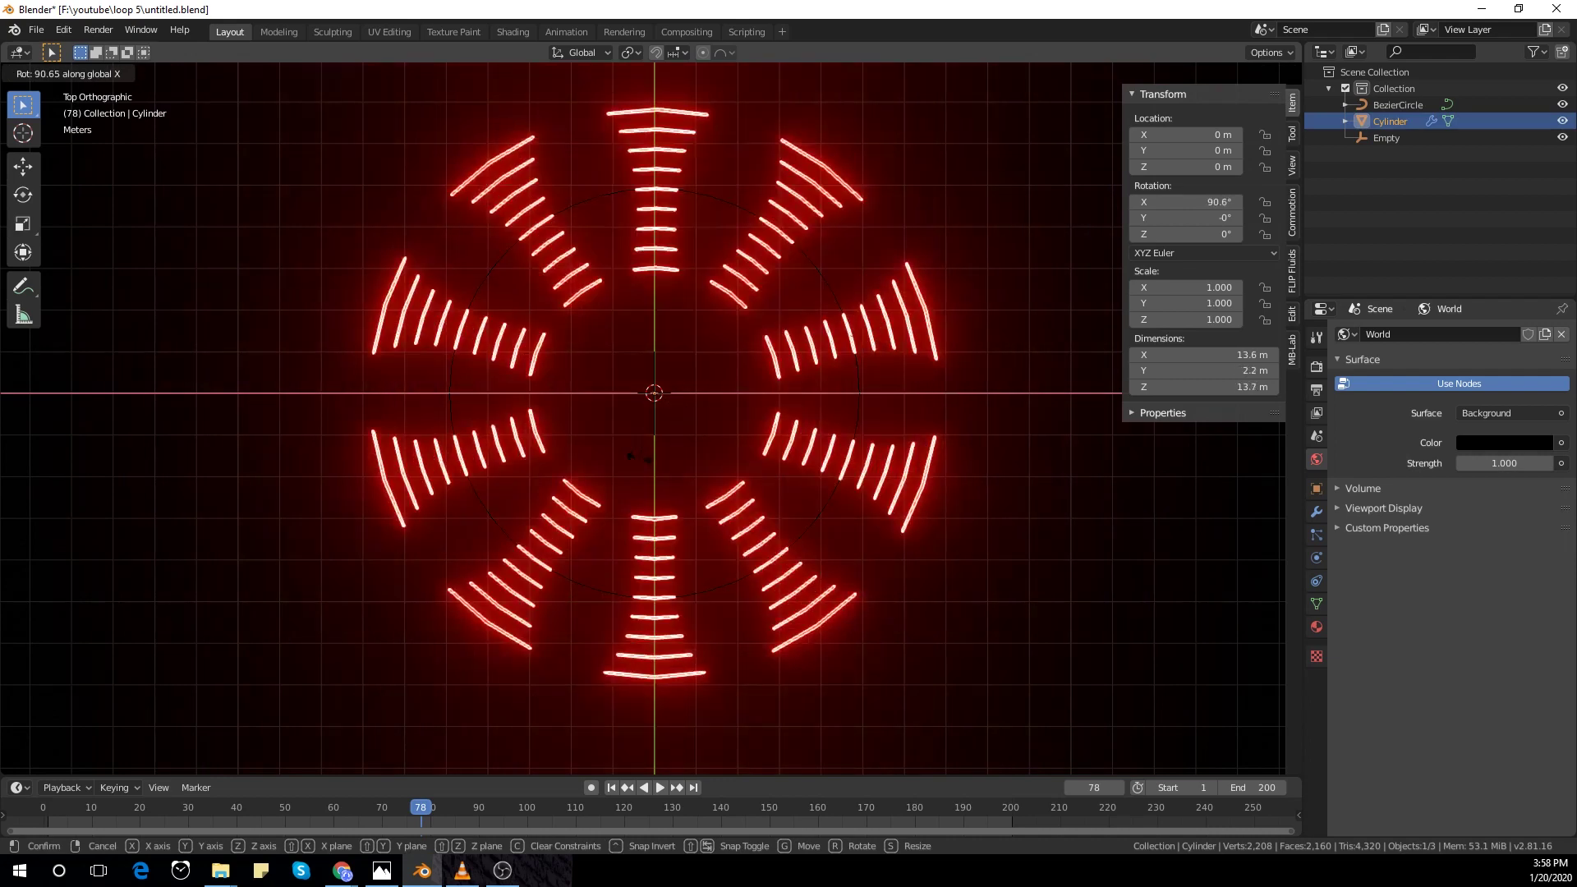
left_click(868, 480)
Step: In Edit Mode, select the three lowest hexagon rings and assign the yellow Material.006 to them
key("Tab")
scroll(700, 521, "up", 3)
left_click(1316, 626)
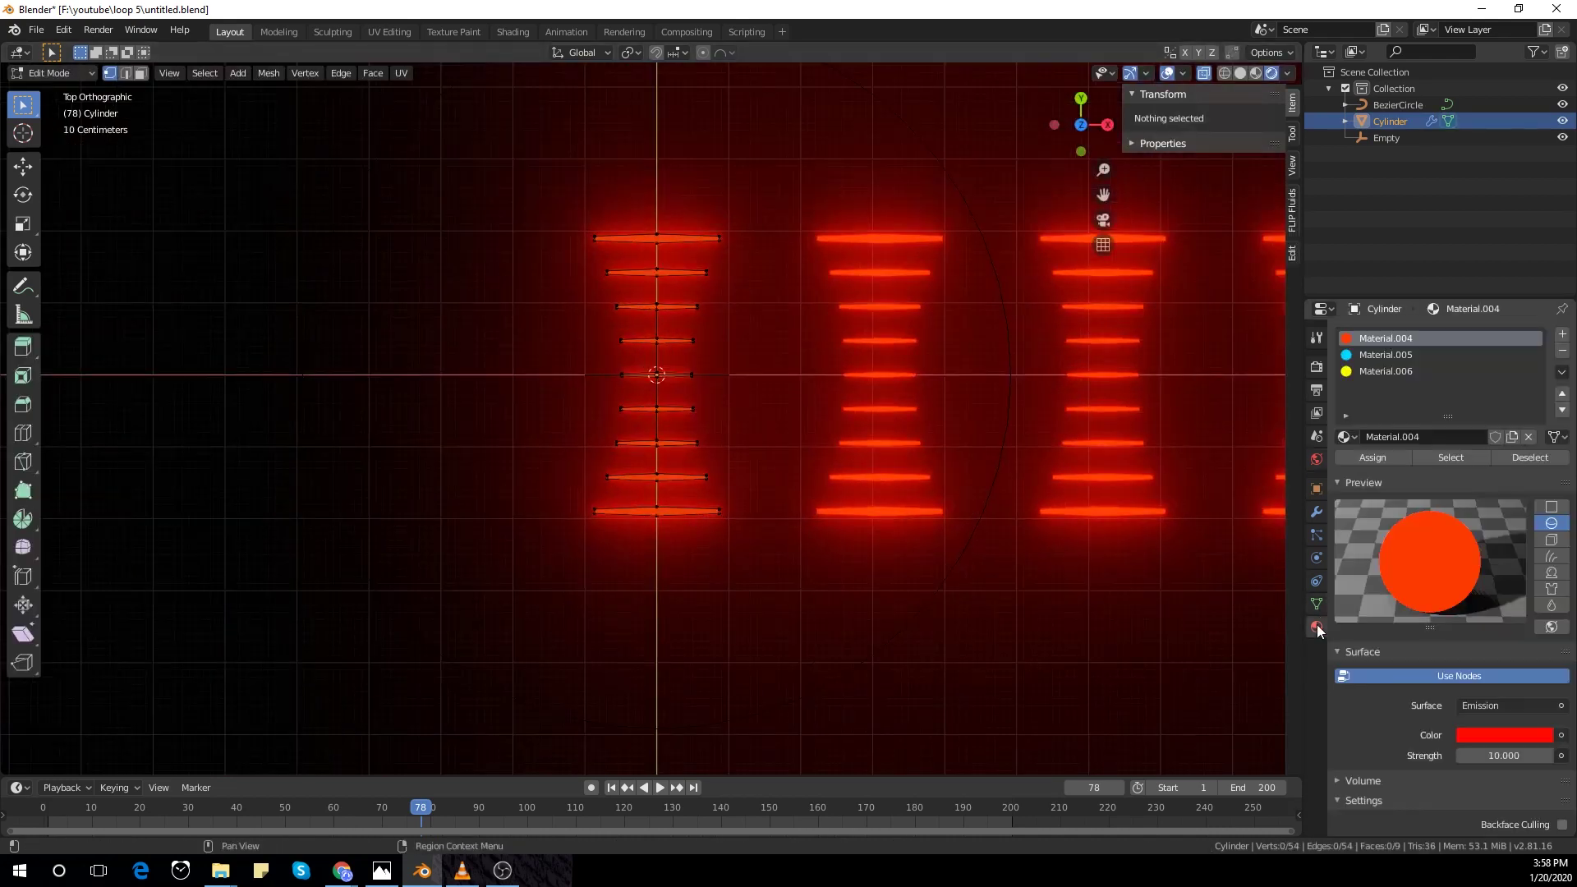
left_click_drag(595, 429, 742, 590)
left_click(1396, 372)
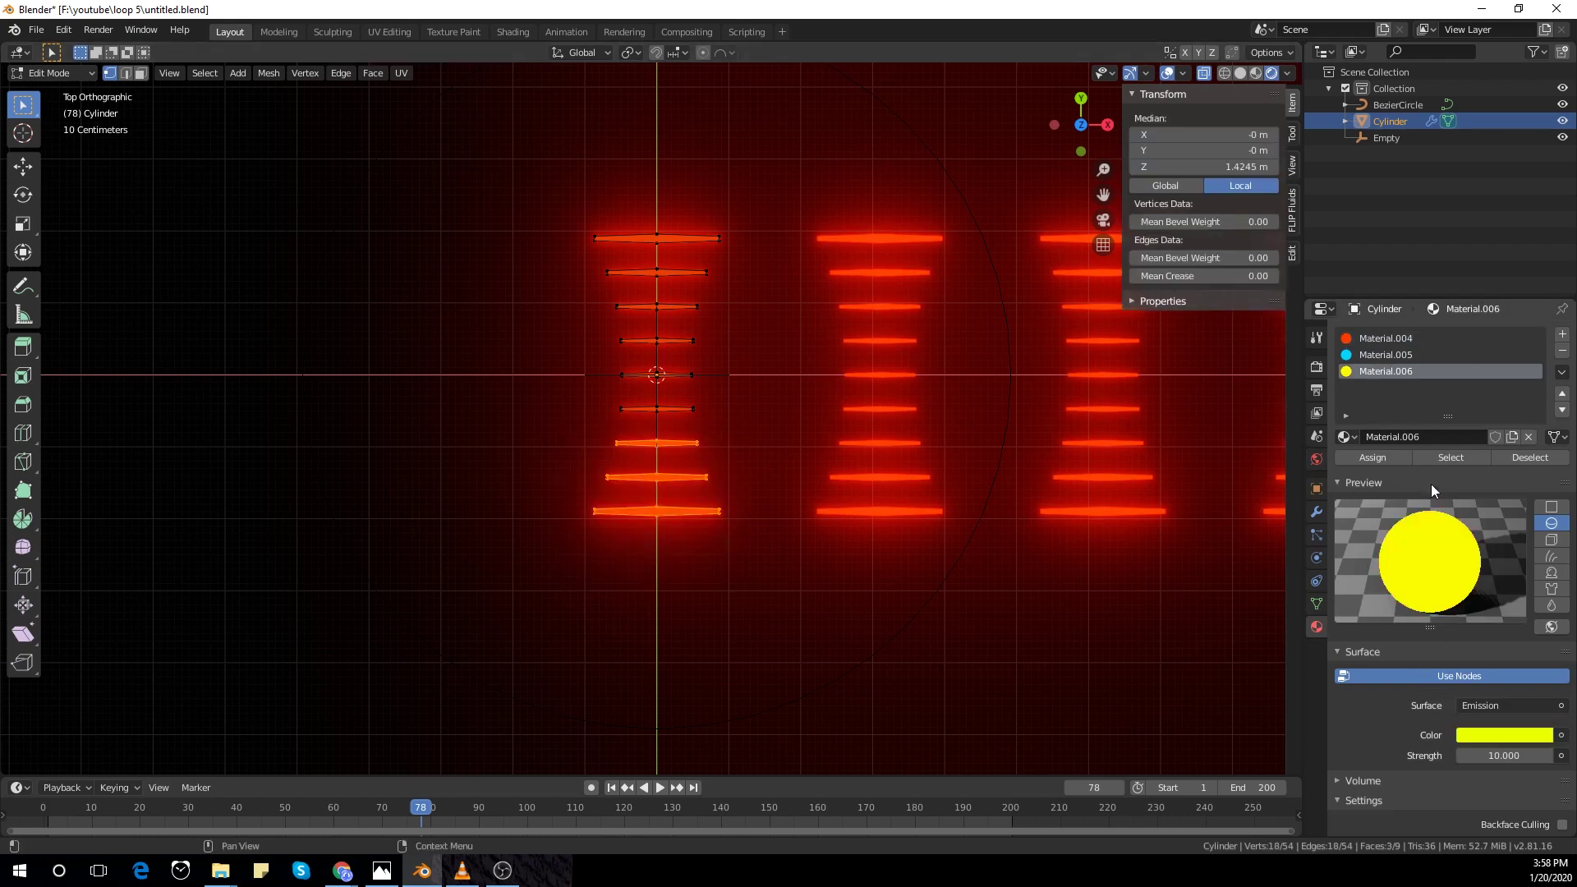
left_click(1372, 457)
Step: Select the three uppermost hexagon rings, assign the blue Material.005 to them and return to Object Mode
left_click(711, 564)
left_click_drag(543, 167, 742, 318)
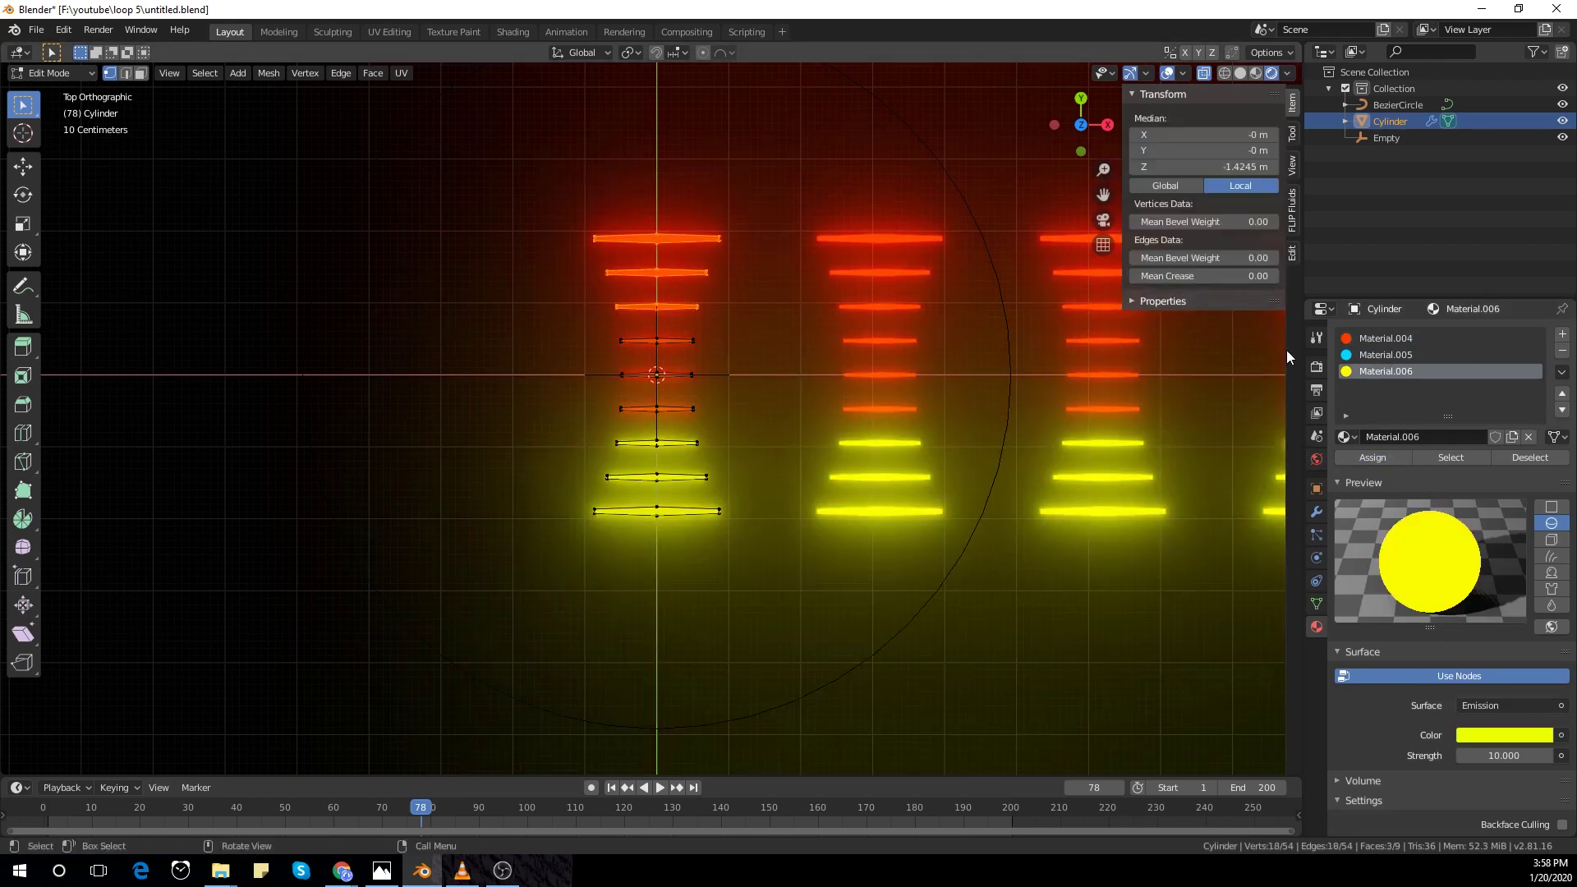
left_click(1385, 355)
left_click(1372, 457)
key("Tab")
scroll(653, 569, "down", 4)
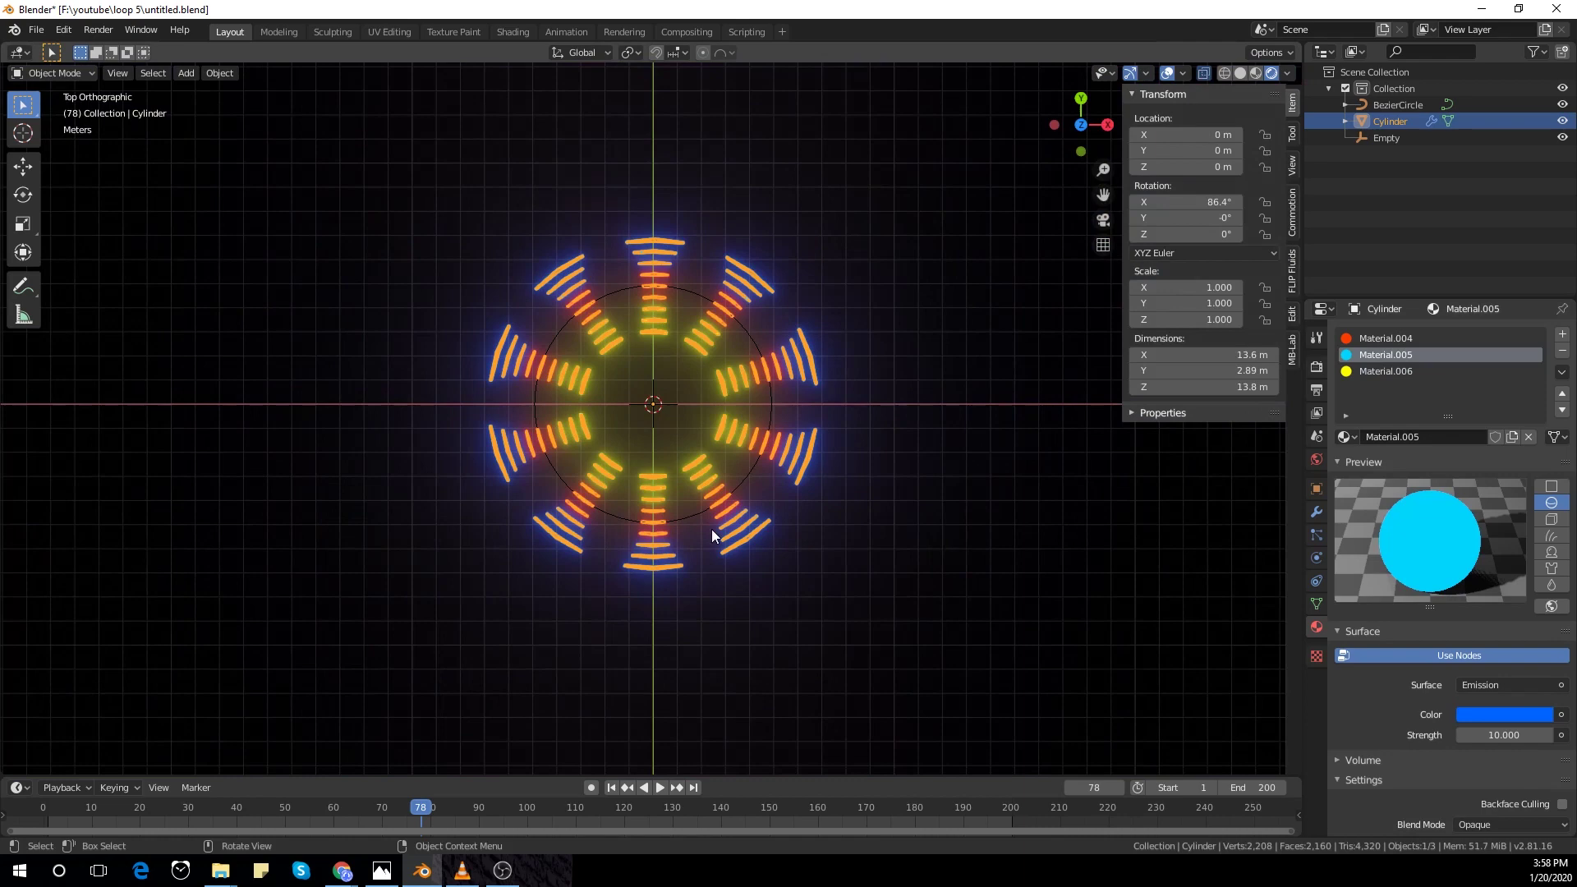
Step: Go back to frame 1 and add a cylinder with 6 vertices at the origin of the top view
middle_click_drag(712, 530, 739, 498)
left_click(49, 809)
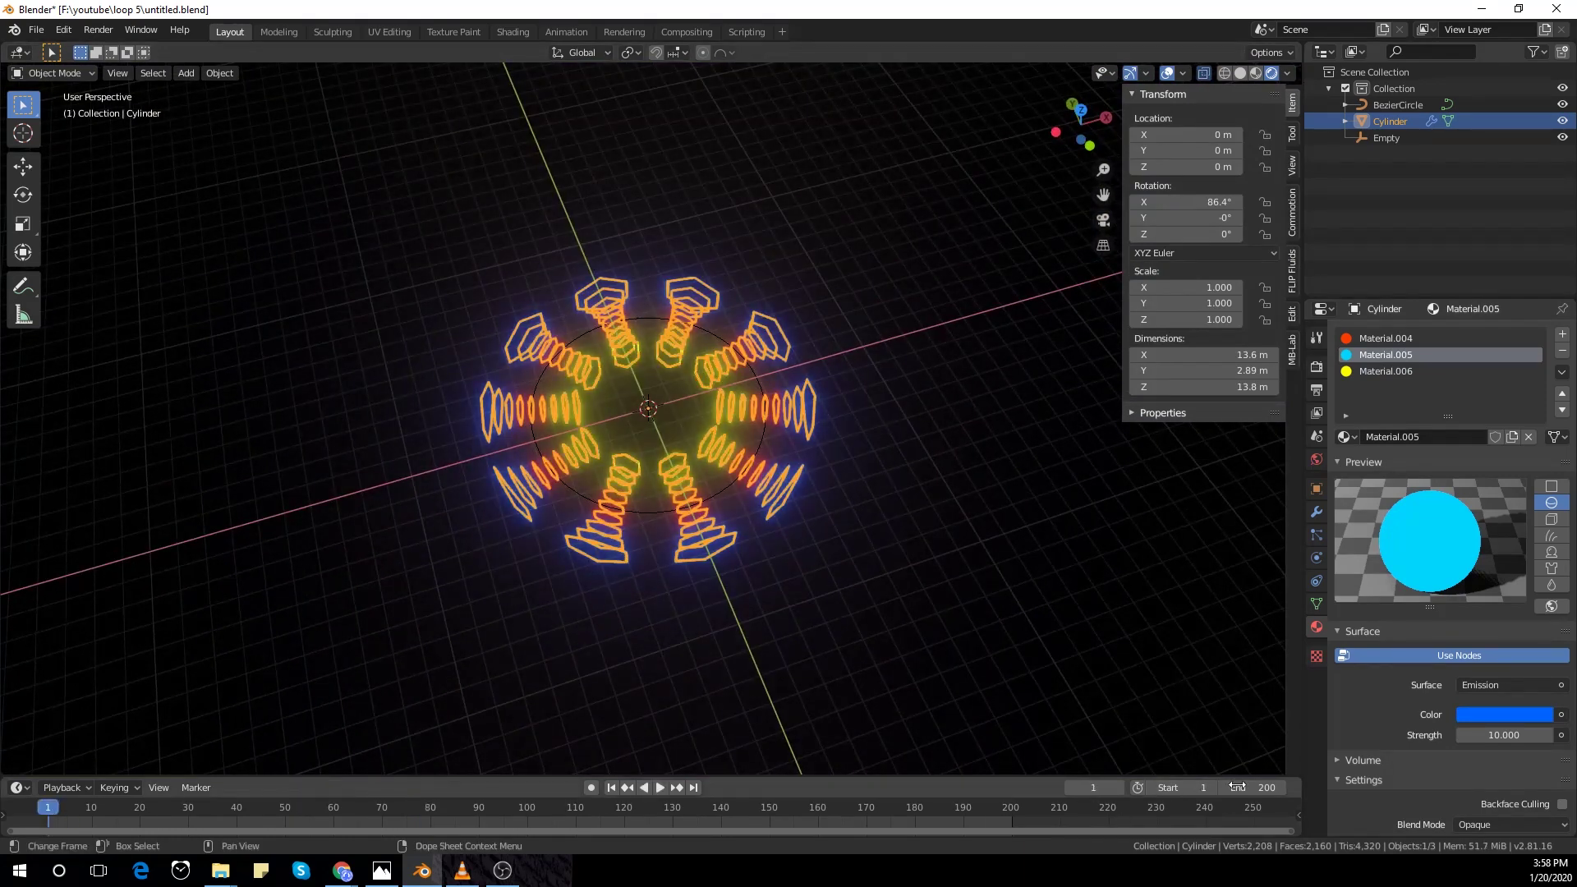
key("KP_7")
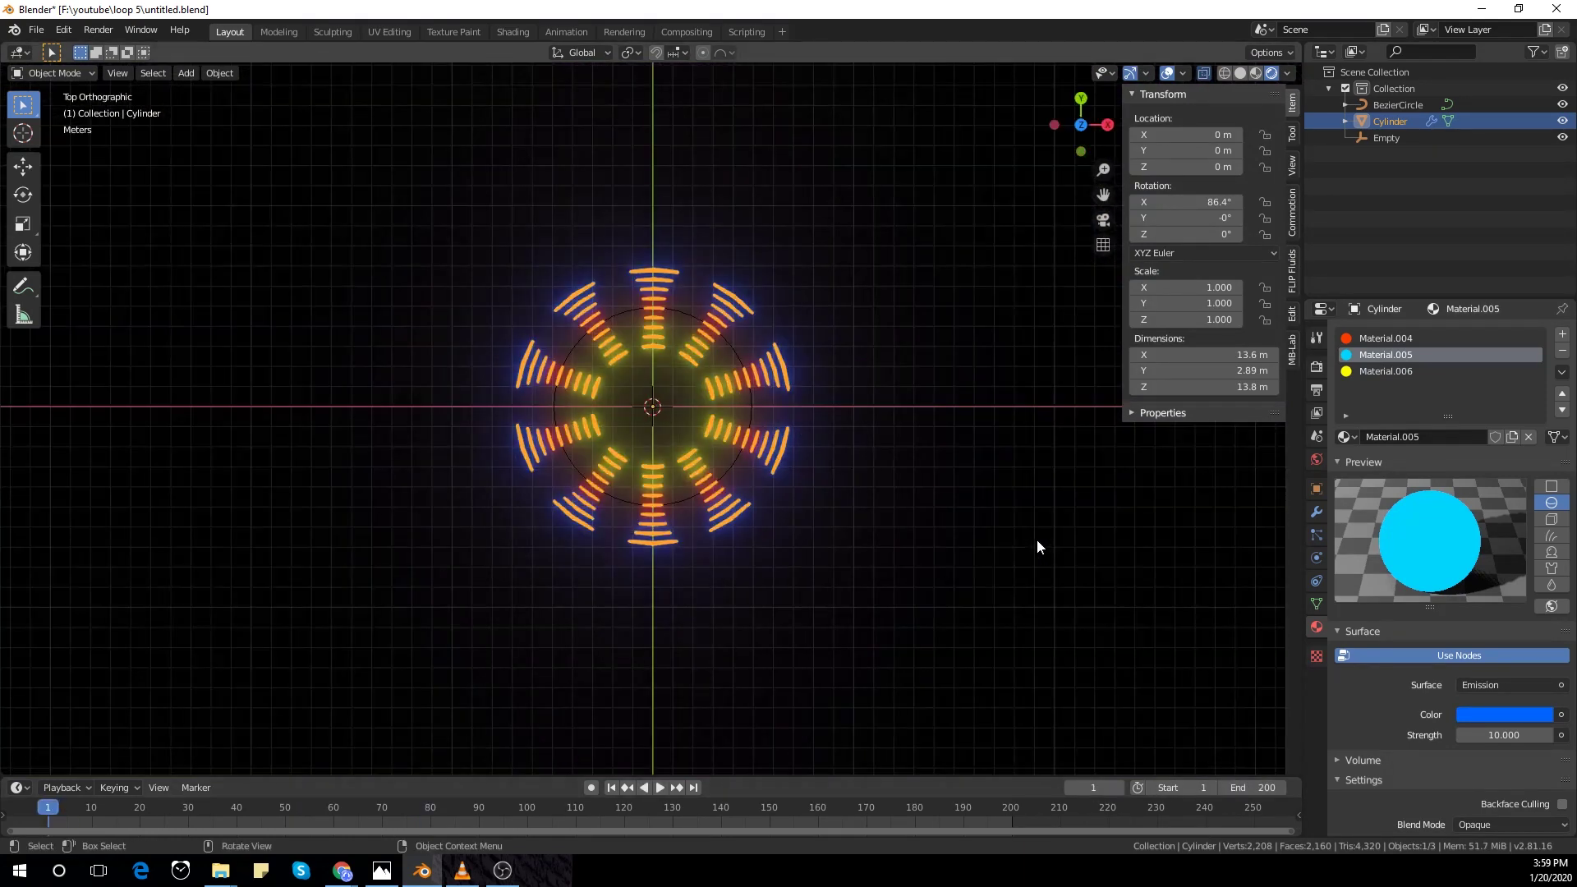
left_click(945, 562)
key("shift+a")
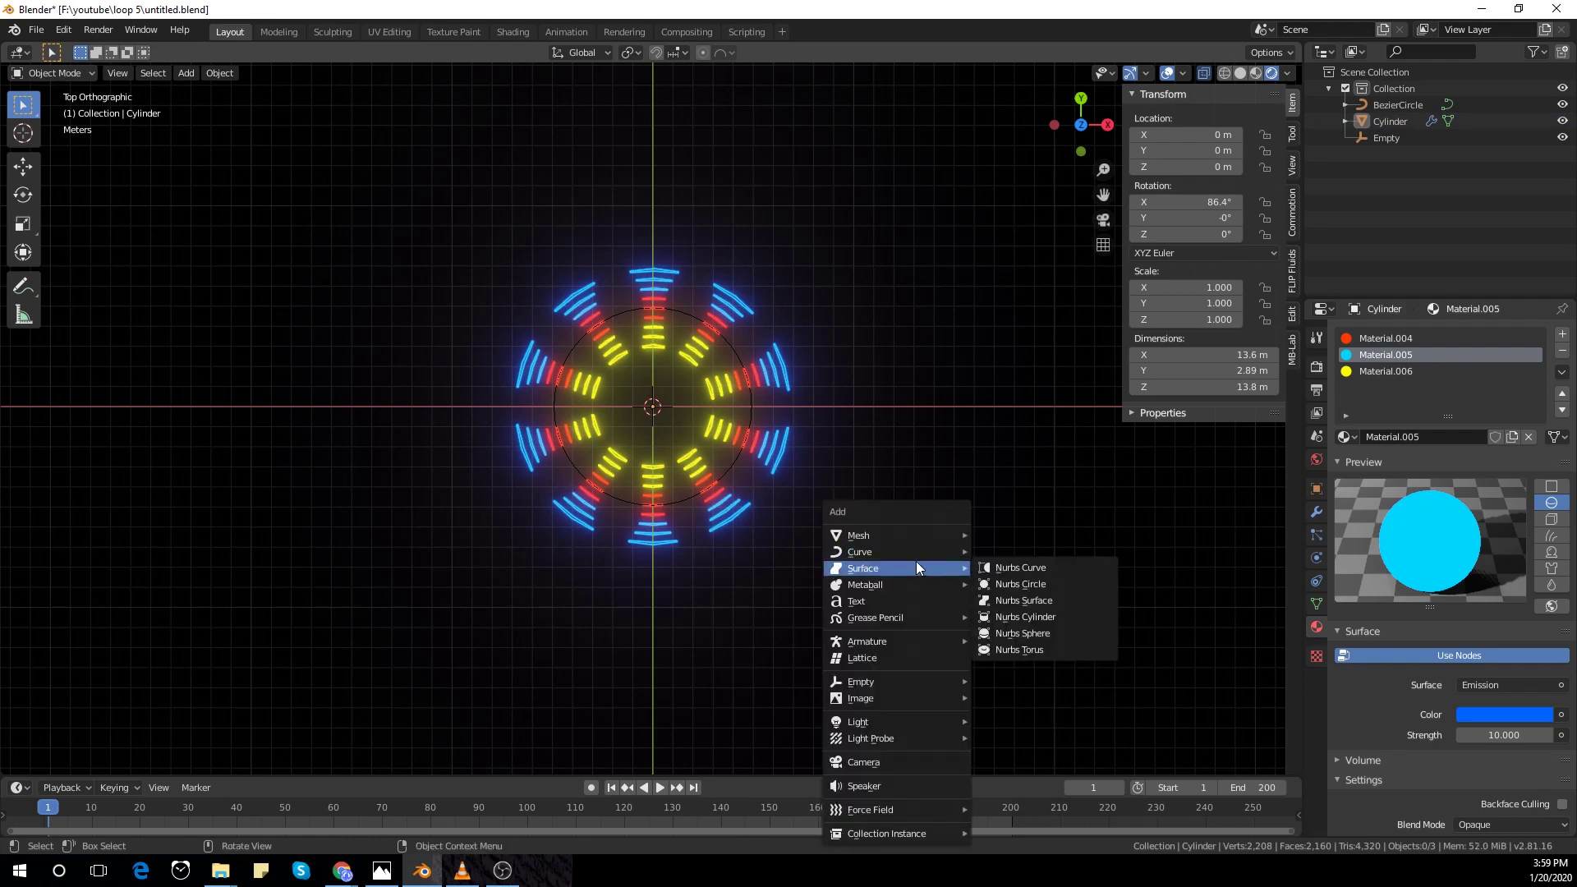
mouse_move(906, 536)
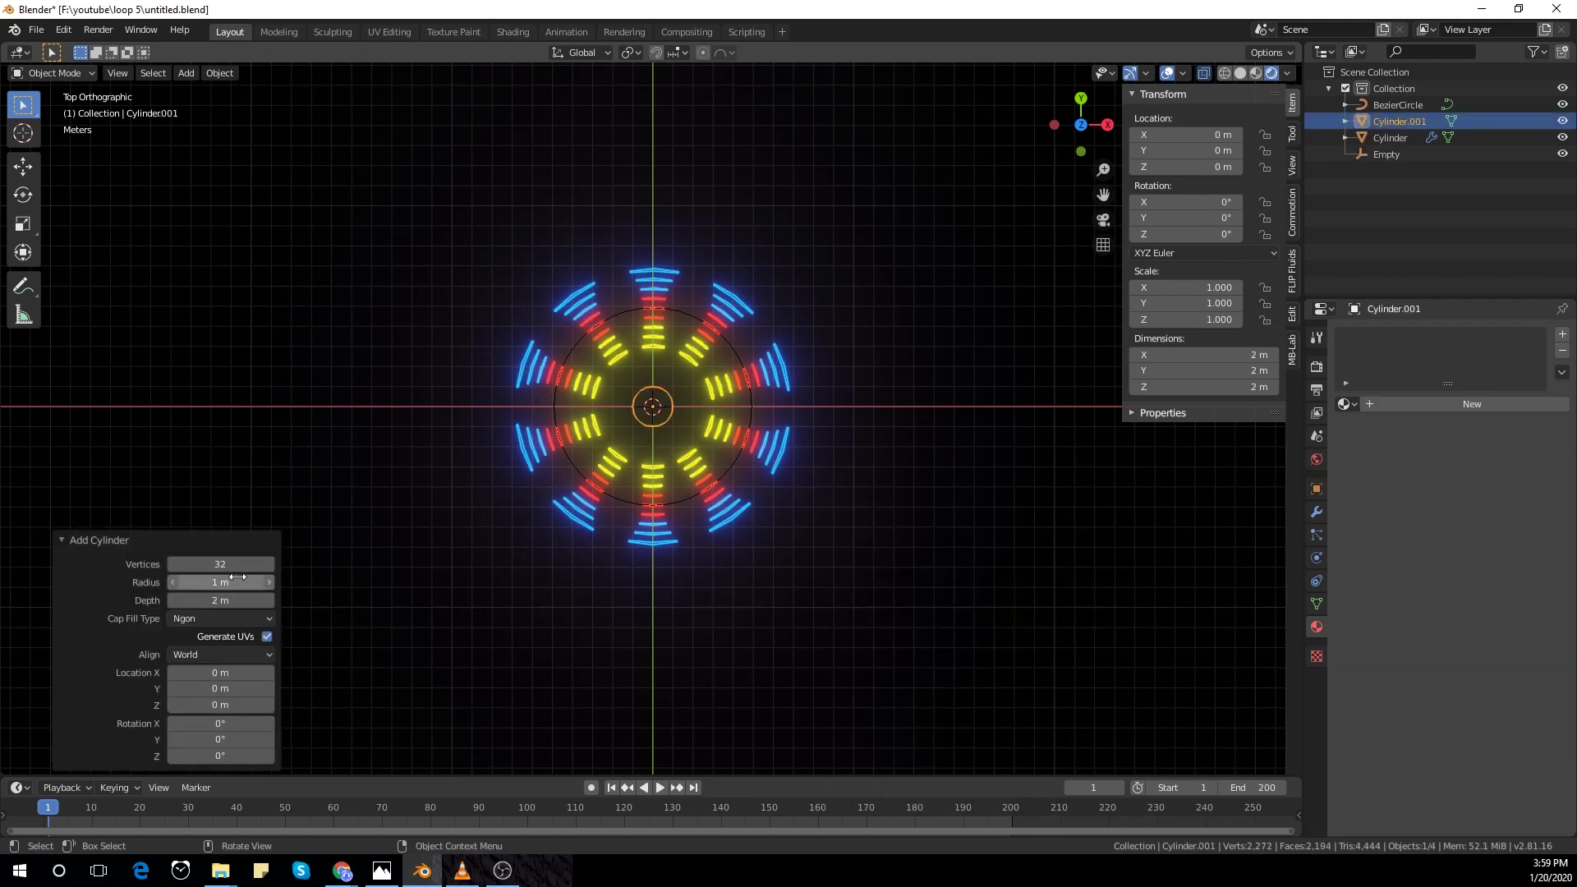
left_click(471, 626)
Step: In Solid shading from the front, scale the new hexagonal cylinder up uniformly by about 8.27
middle_click_drag(704, 694, 697, 645)
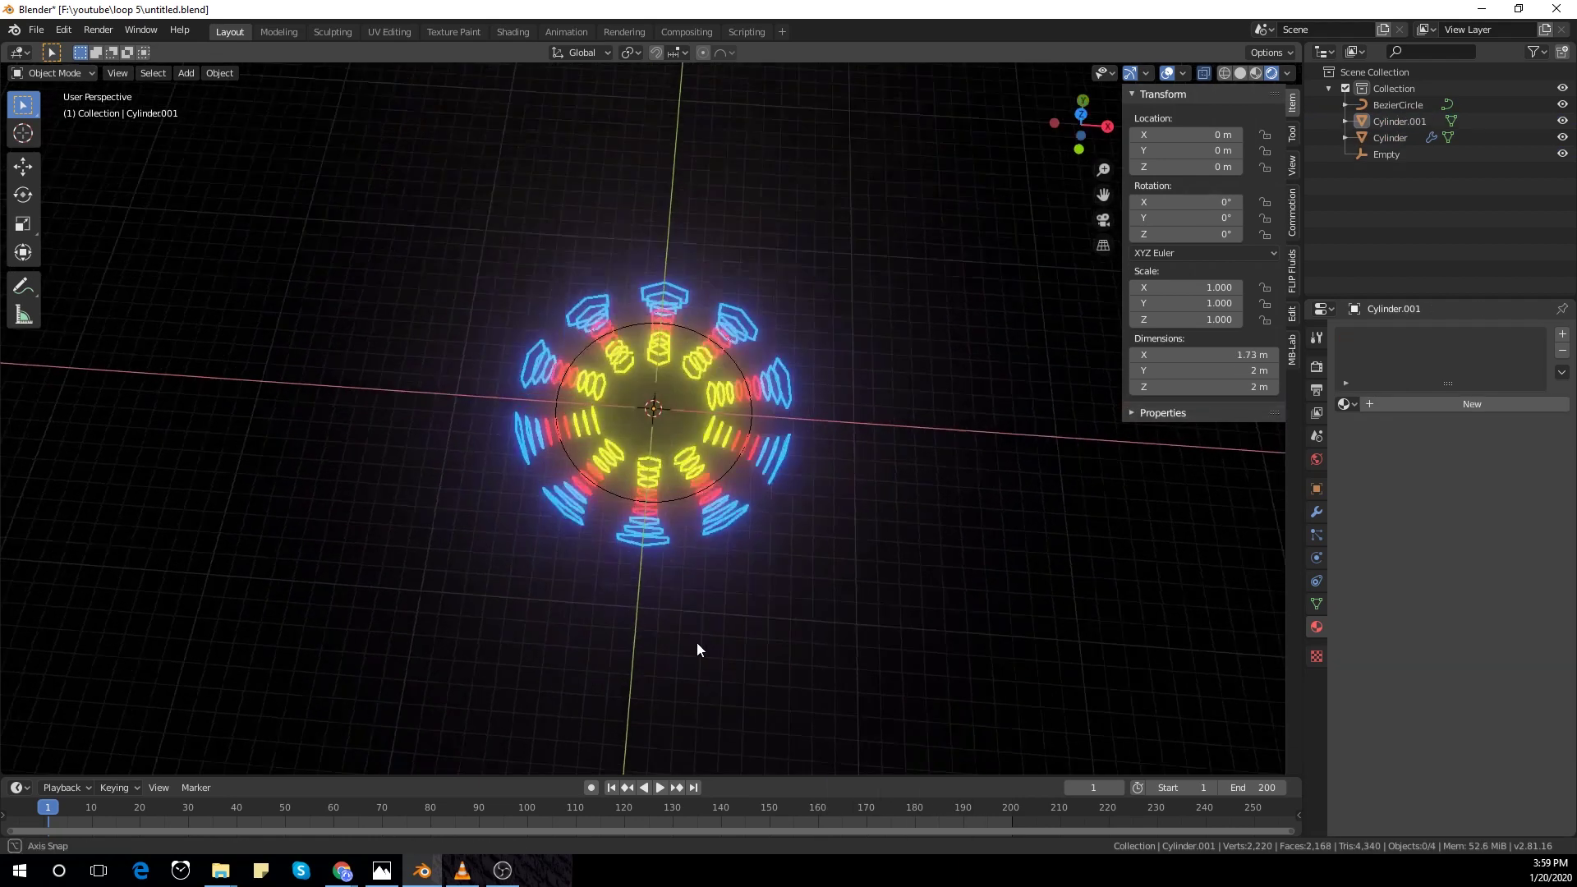
key("shift+z")
key("KP_1")
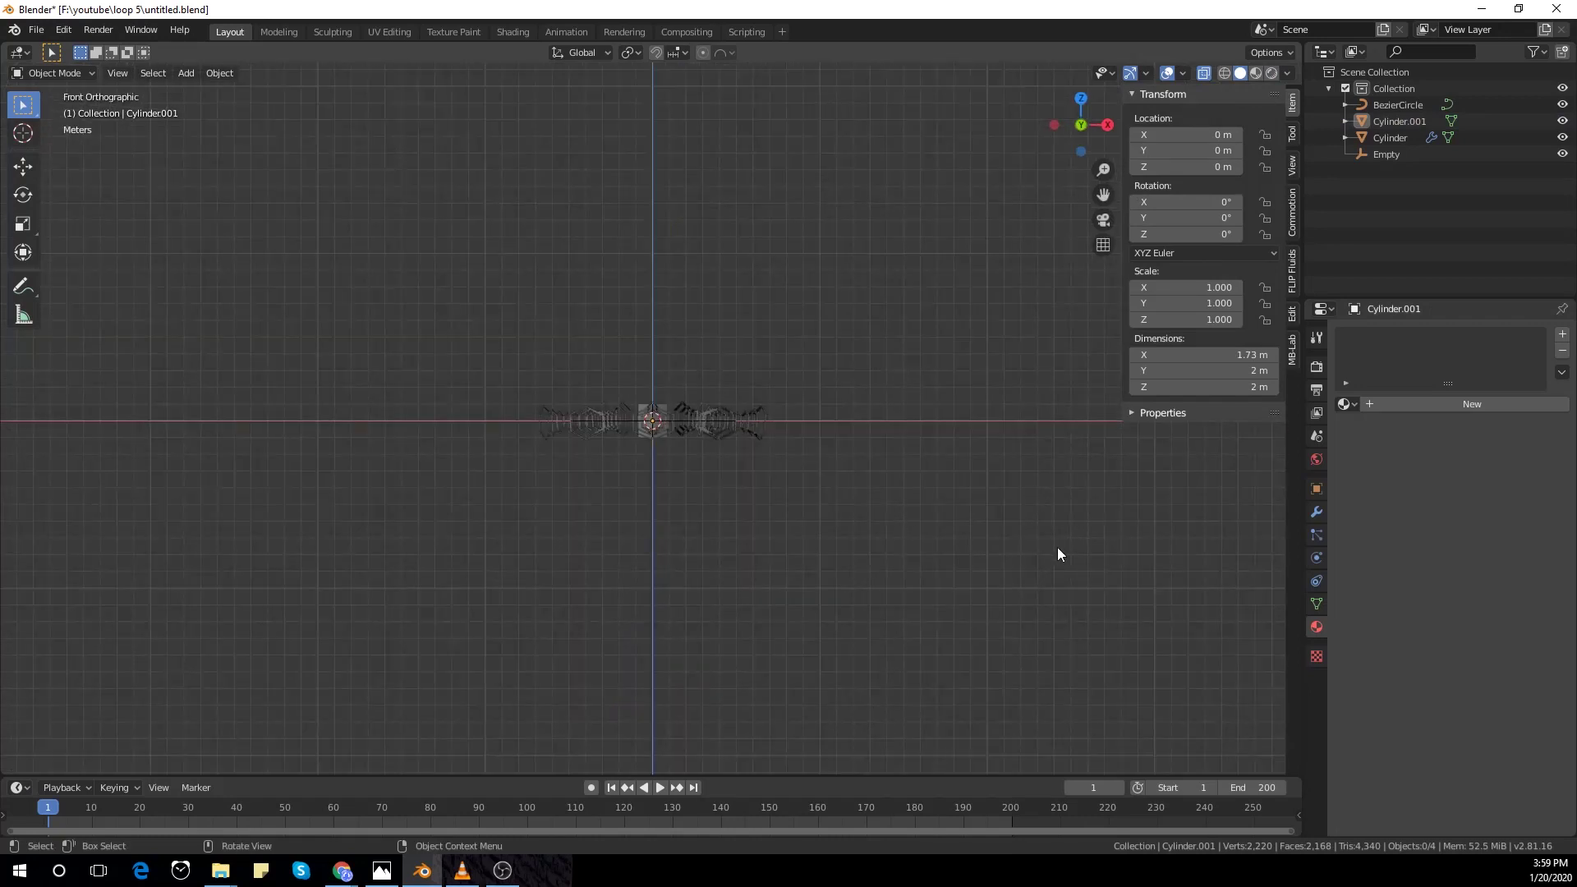
scroll(694, 482, "up", 7)
left_click(691, 472)
scroll(701, 499, "down", 5)
key("s")
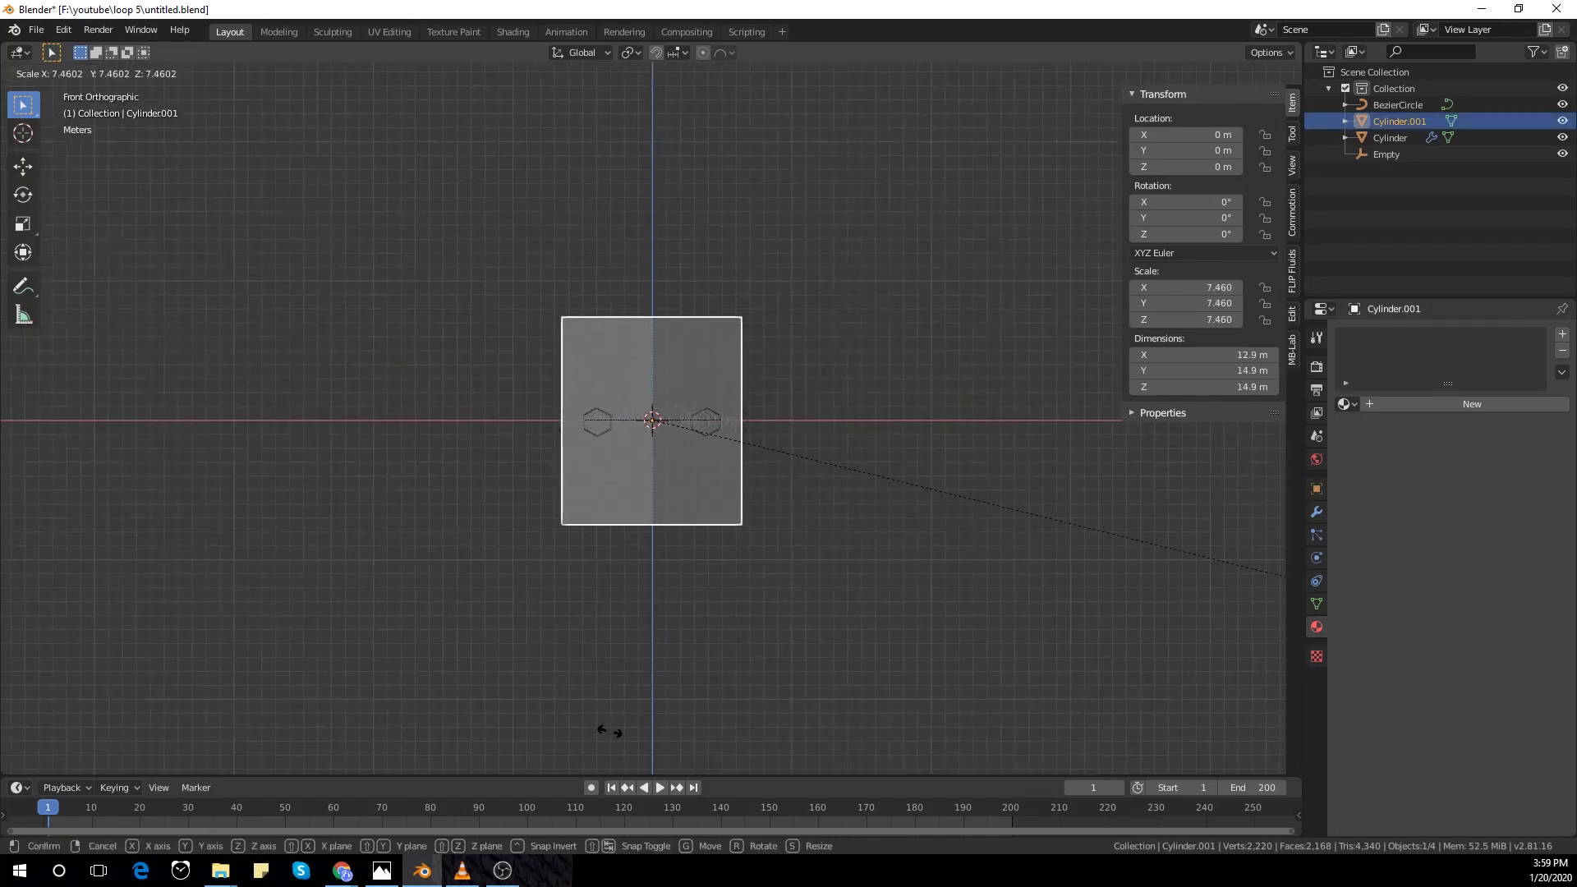
left_click(744, 772)
Step: Stretch the hexagonal cylinder along the Z axis to a height of about 75.4 m
key("s")
key("z")
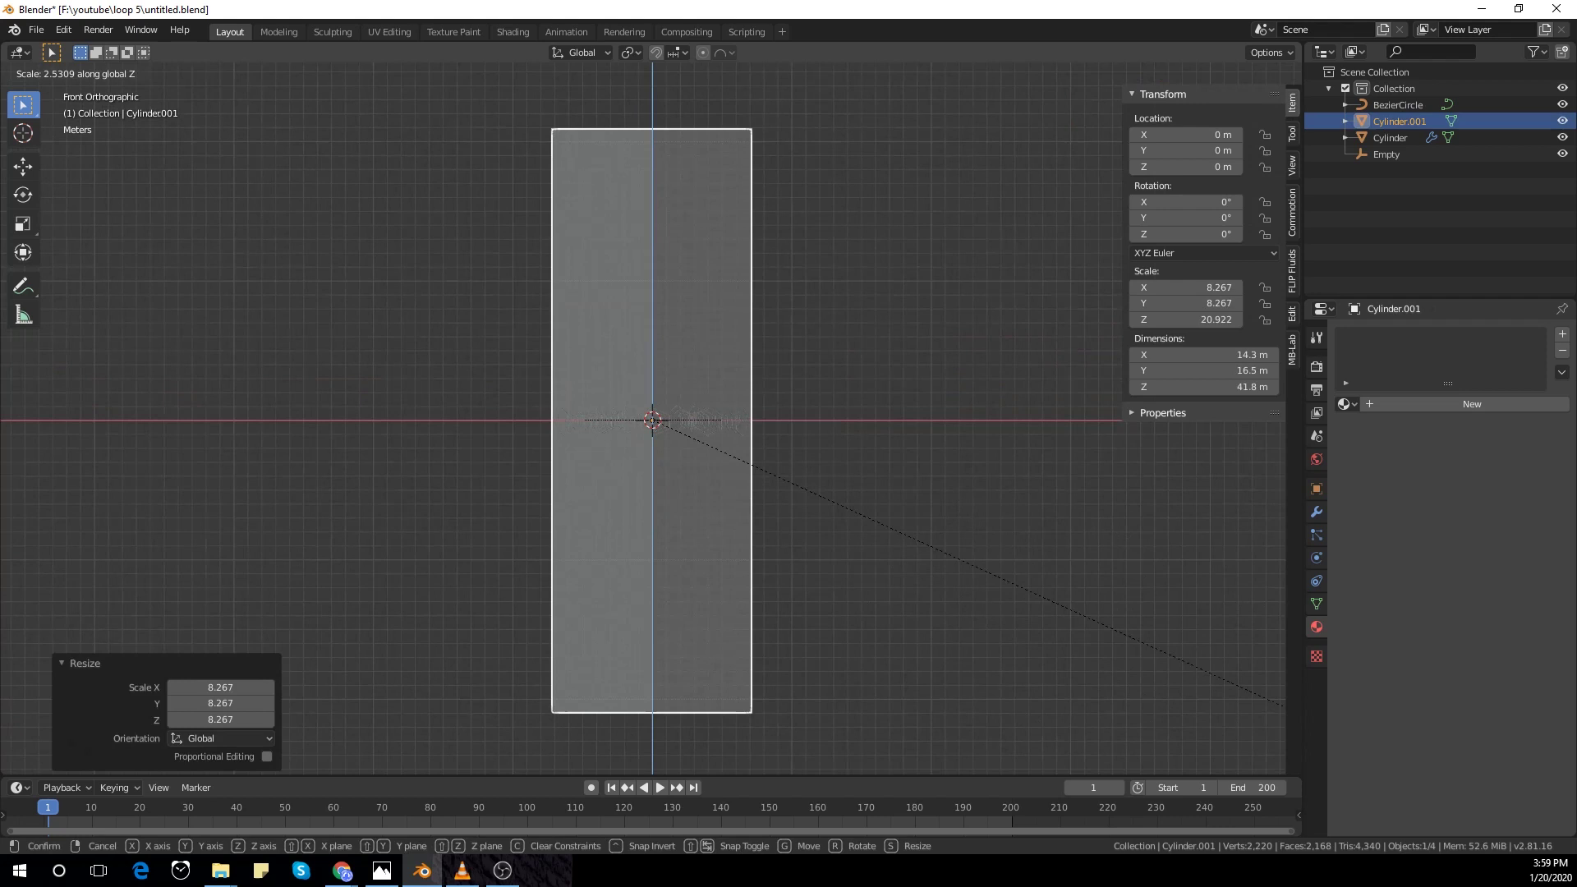
left_click(294, 768)
scroll(525, 616, "down", 5)
key("s")
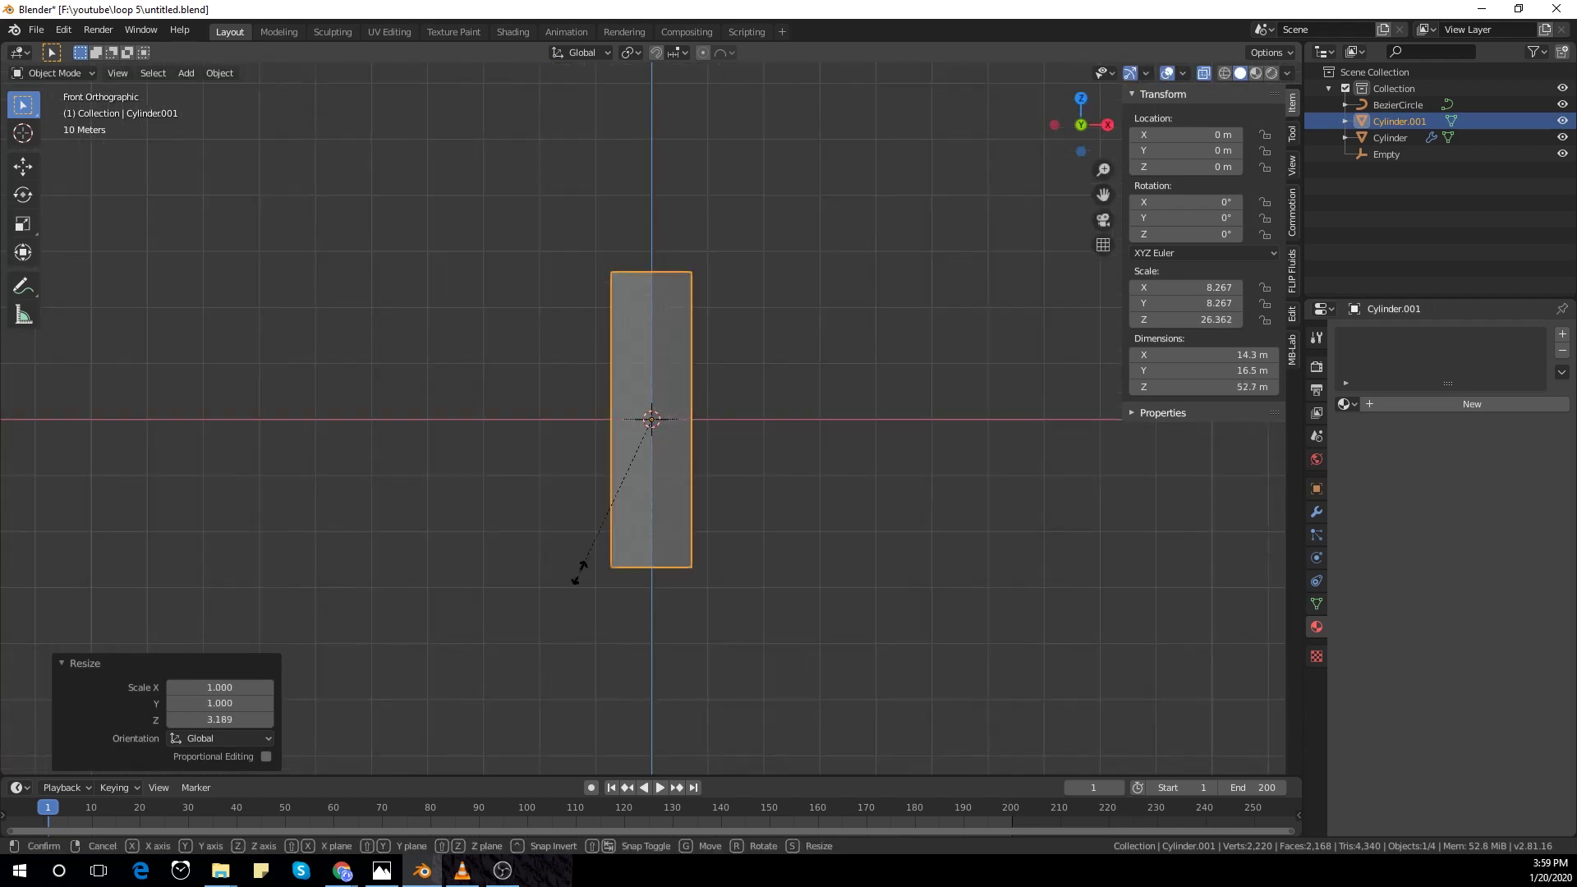
left_click(612, 665)
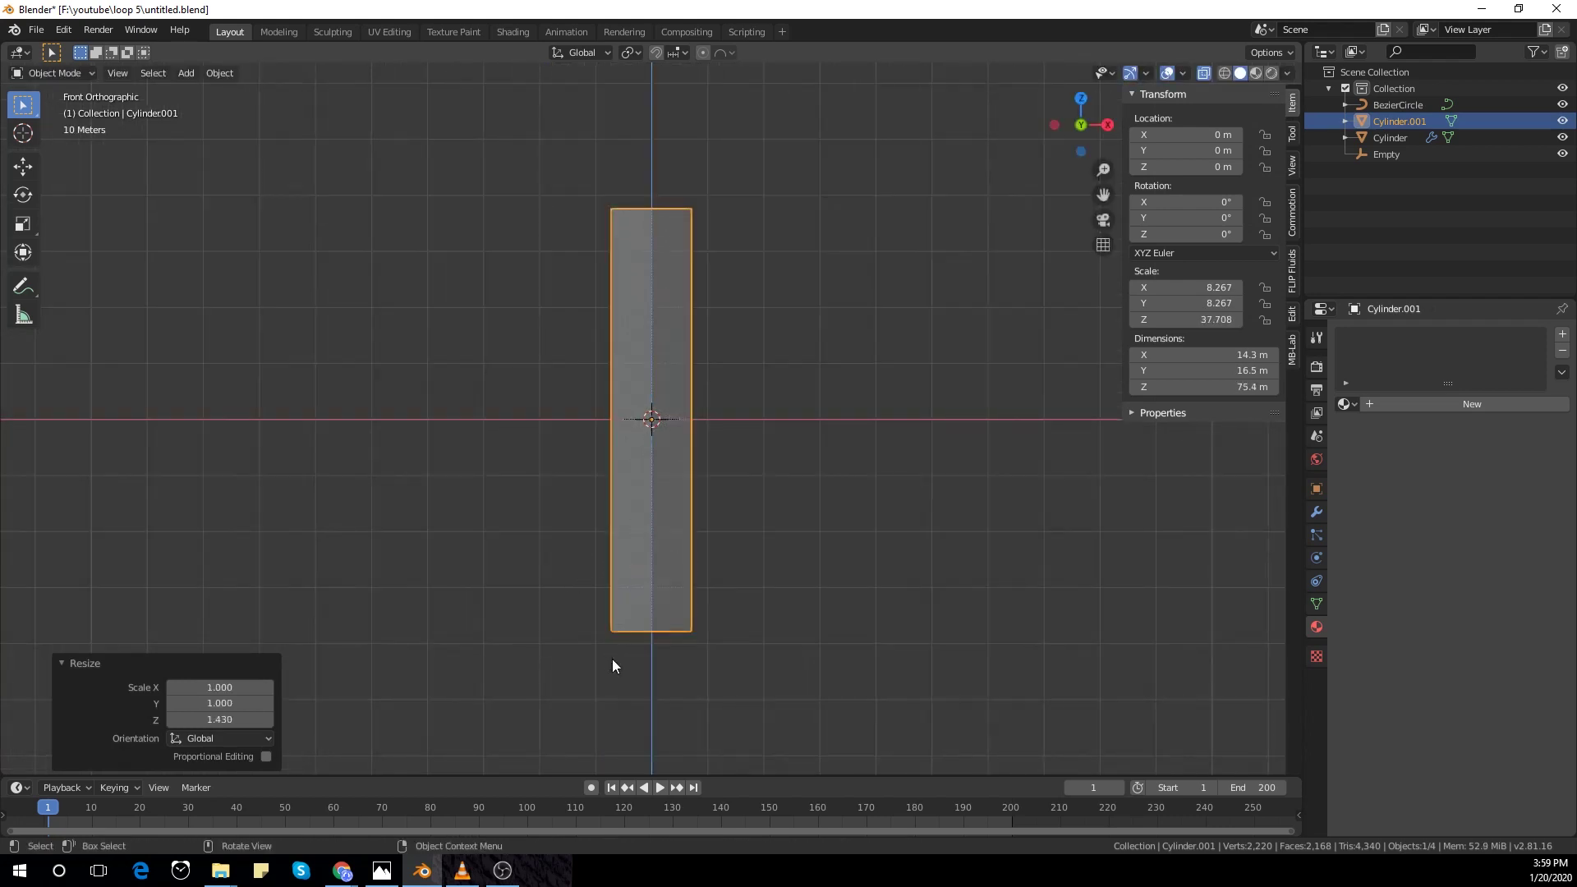
Step: Delete the hexagonal cylinder's top cap face and scale the whole object up by about 1.13
key("KP_7")
key("Tab")
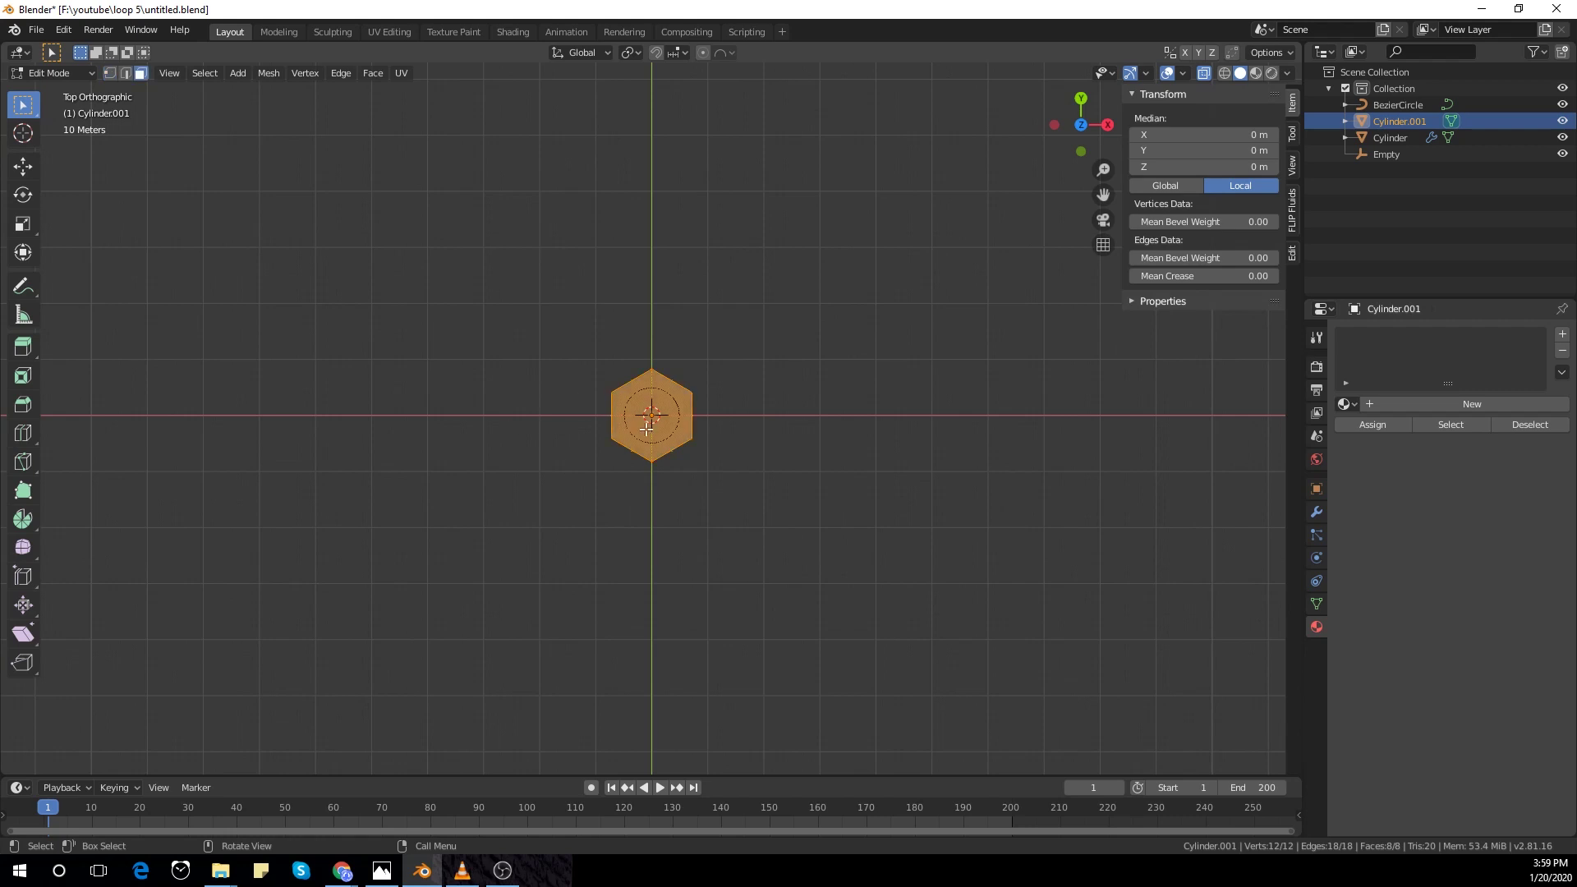
key("x")
left_click(742, 577)
scroll(727, 559, "up", 6)
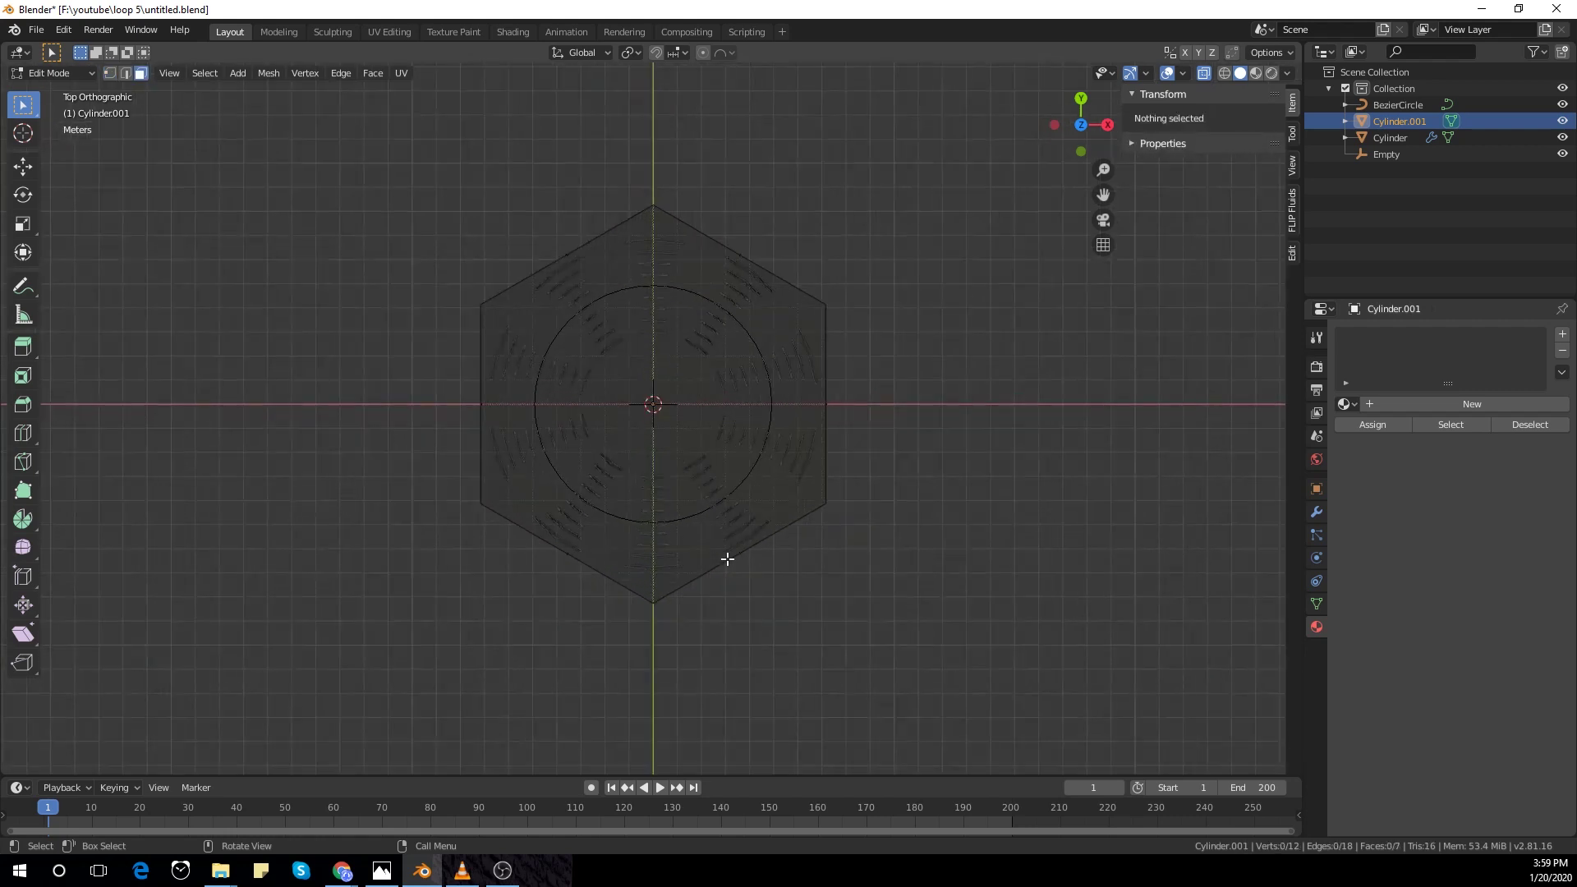
key("Tab")
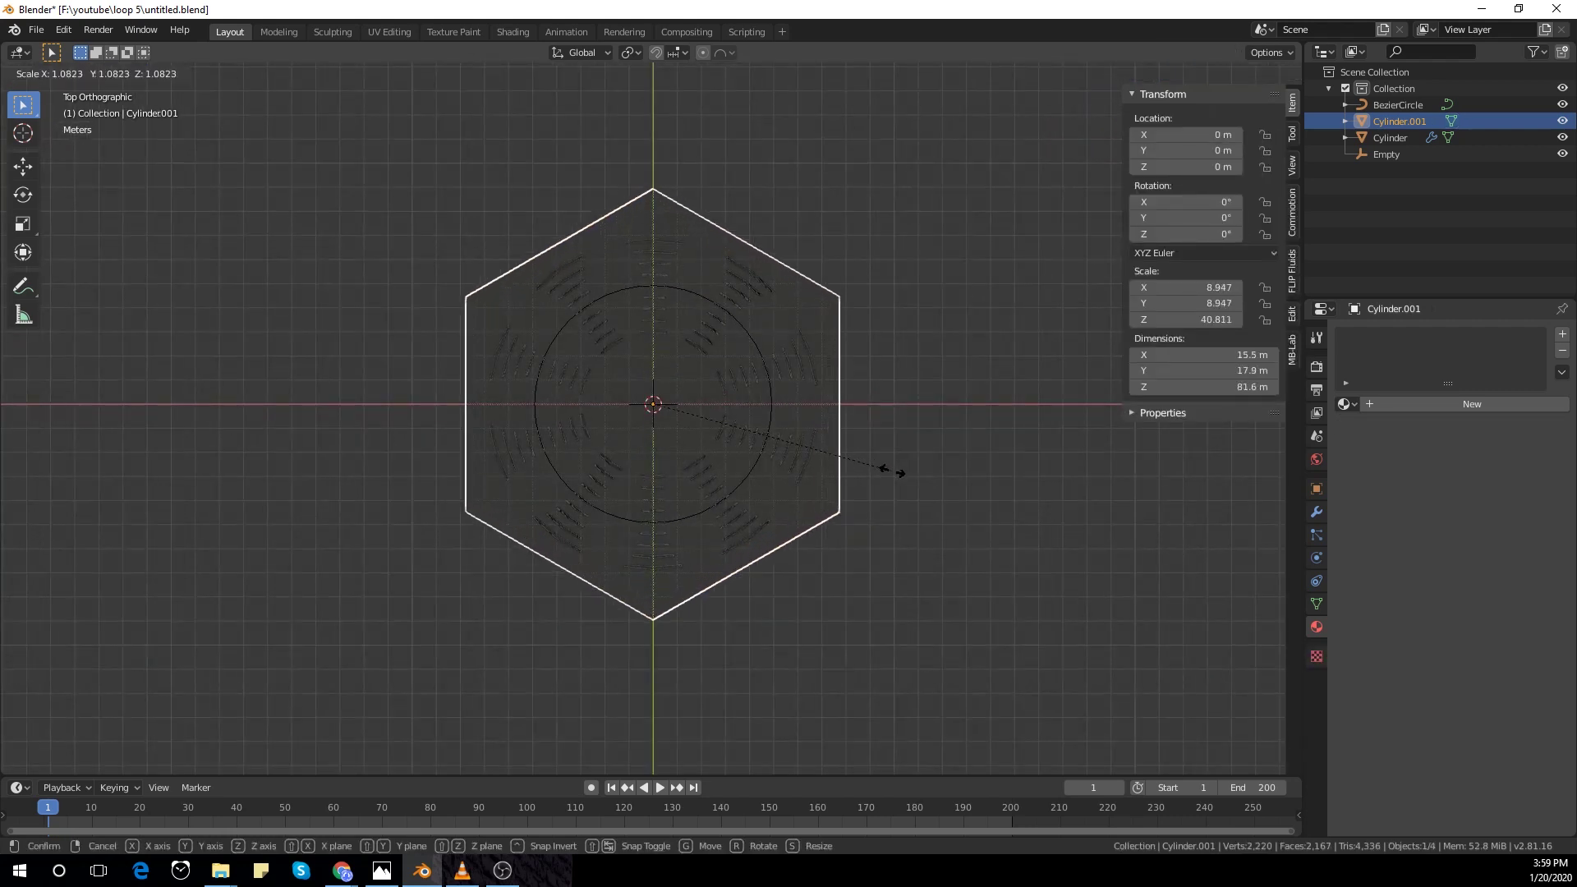
left_click(901, 474)
Step: Add a camera, align it to the top view and raise it along Z to about 63 m
key("shift+a")
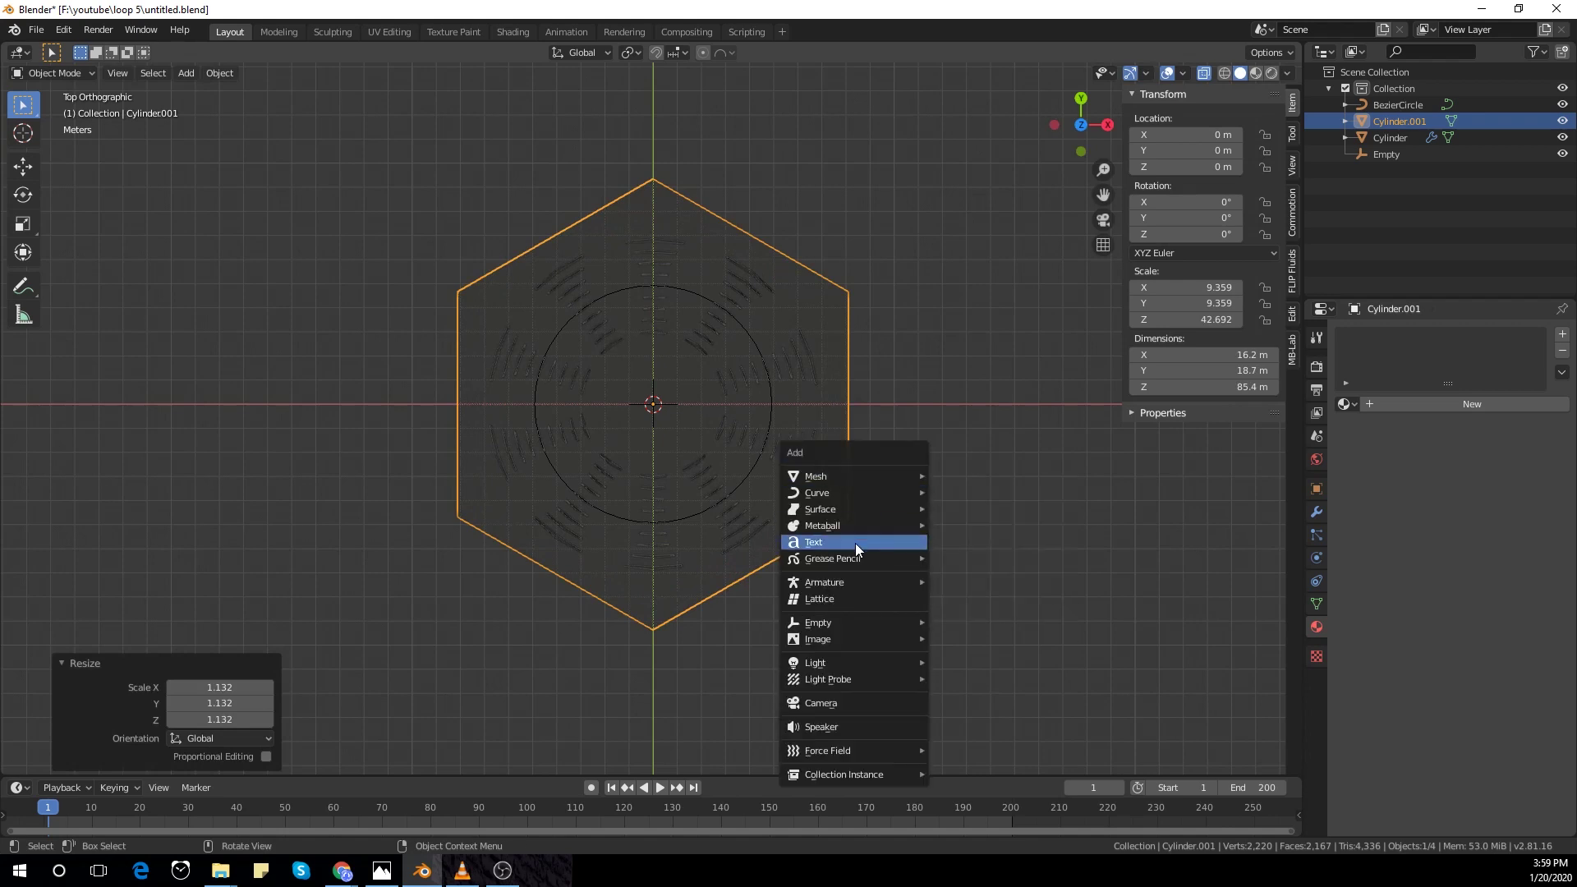
left_click(859, 704)
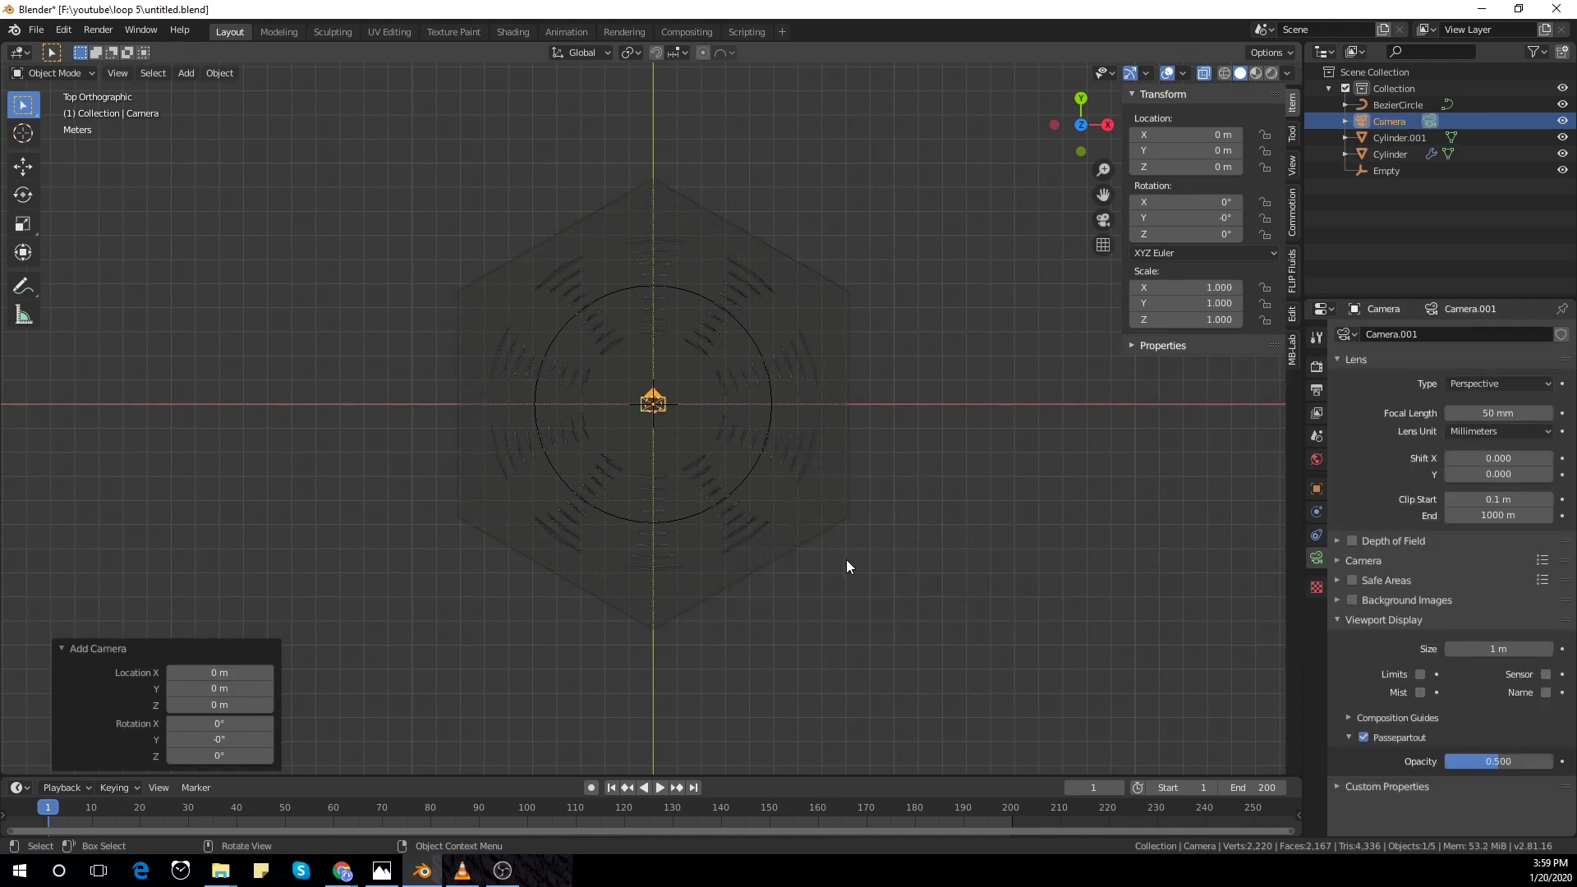
key("ctrl+alt+KP_0")
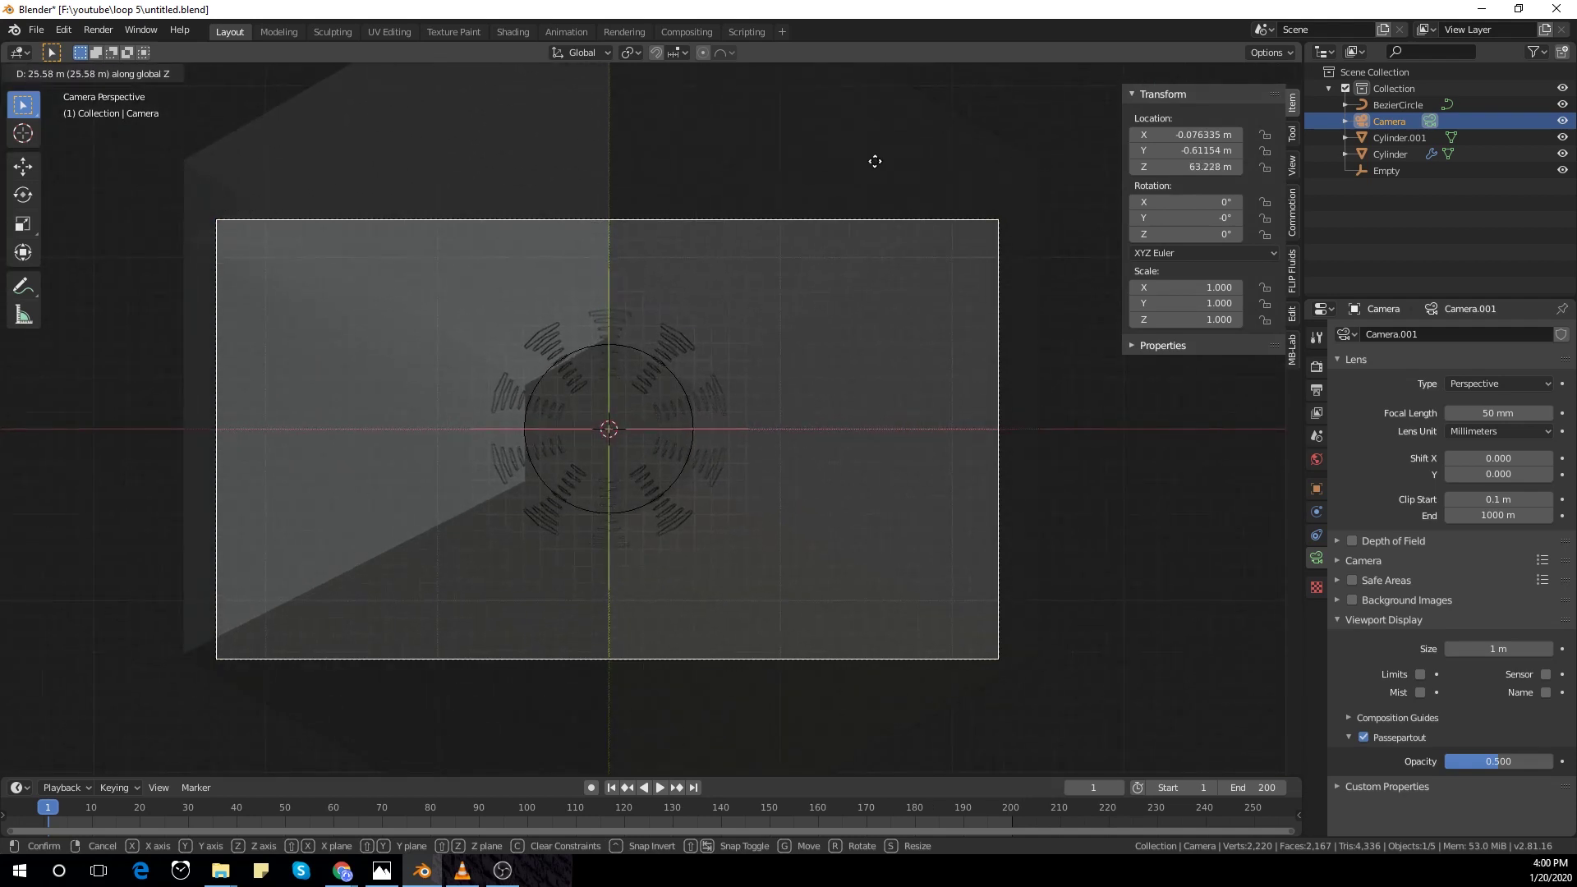
left_click(875, 161)
Step: Switch to Rendered shading, select the hexagonal tube and enable Screen Space Reflections with Refraction in the render settings
left_click(1272, 72)
left_click(907, 169)
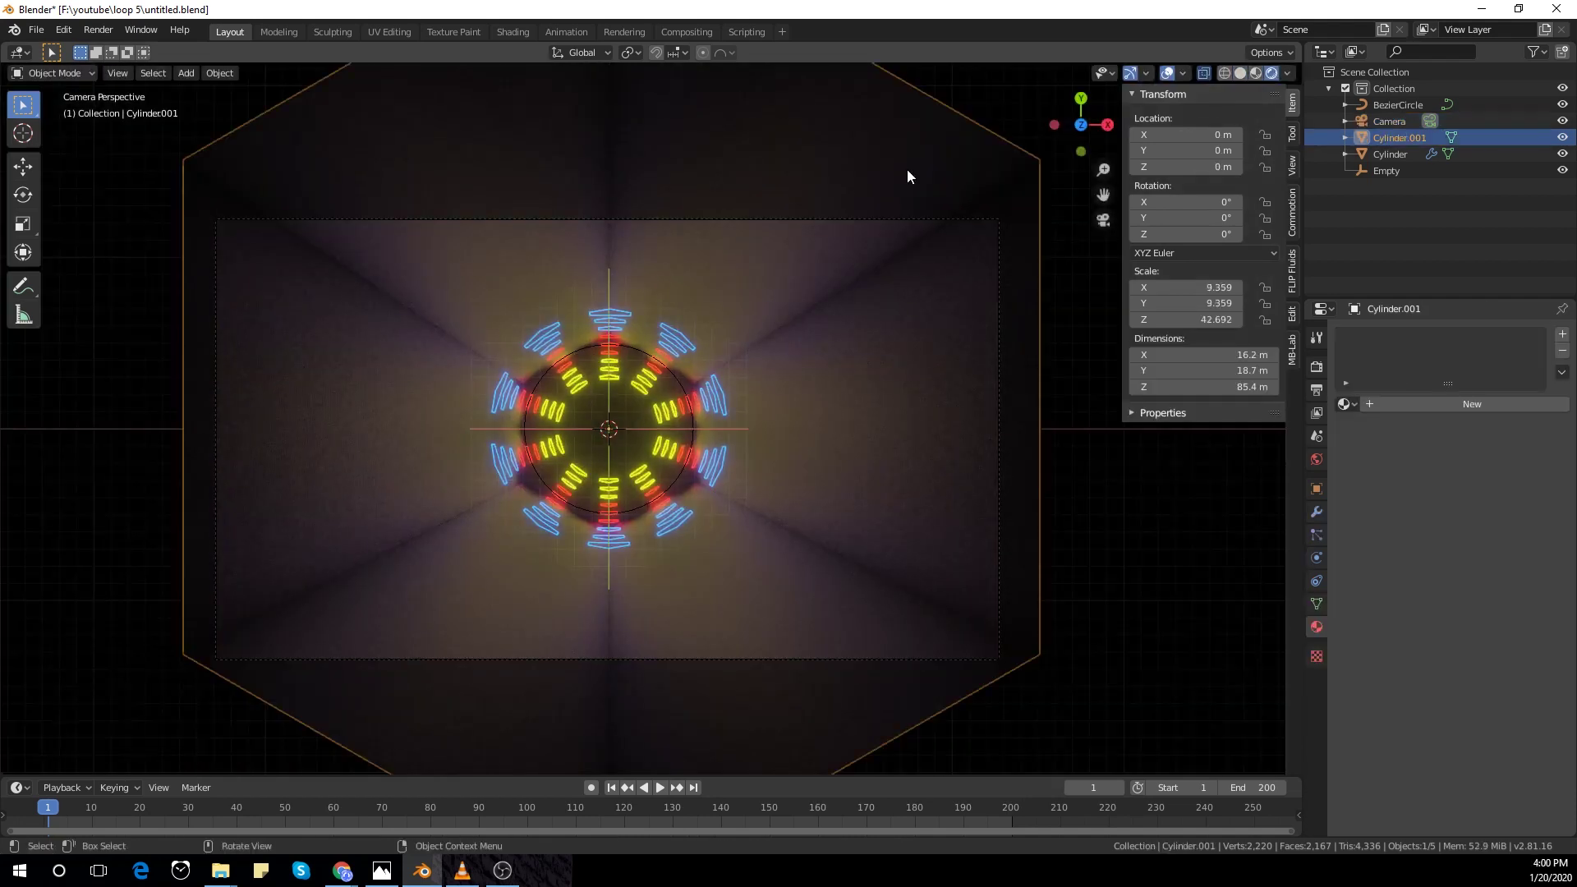
left_click(1316, 337)
left_click(1316, 366)
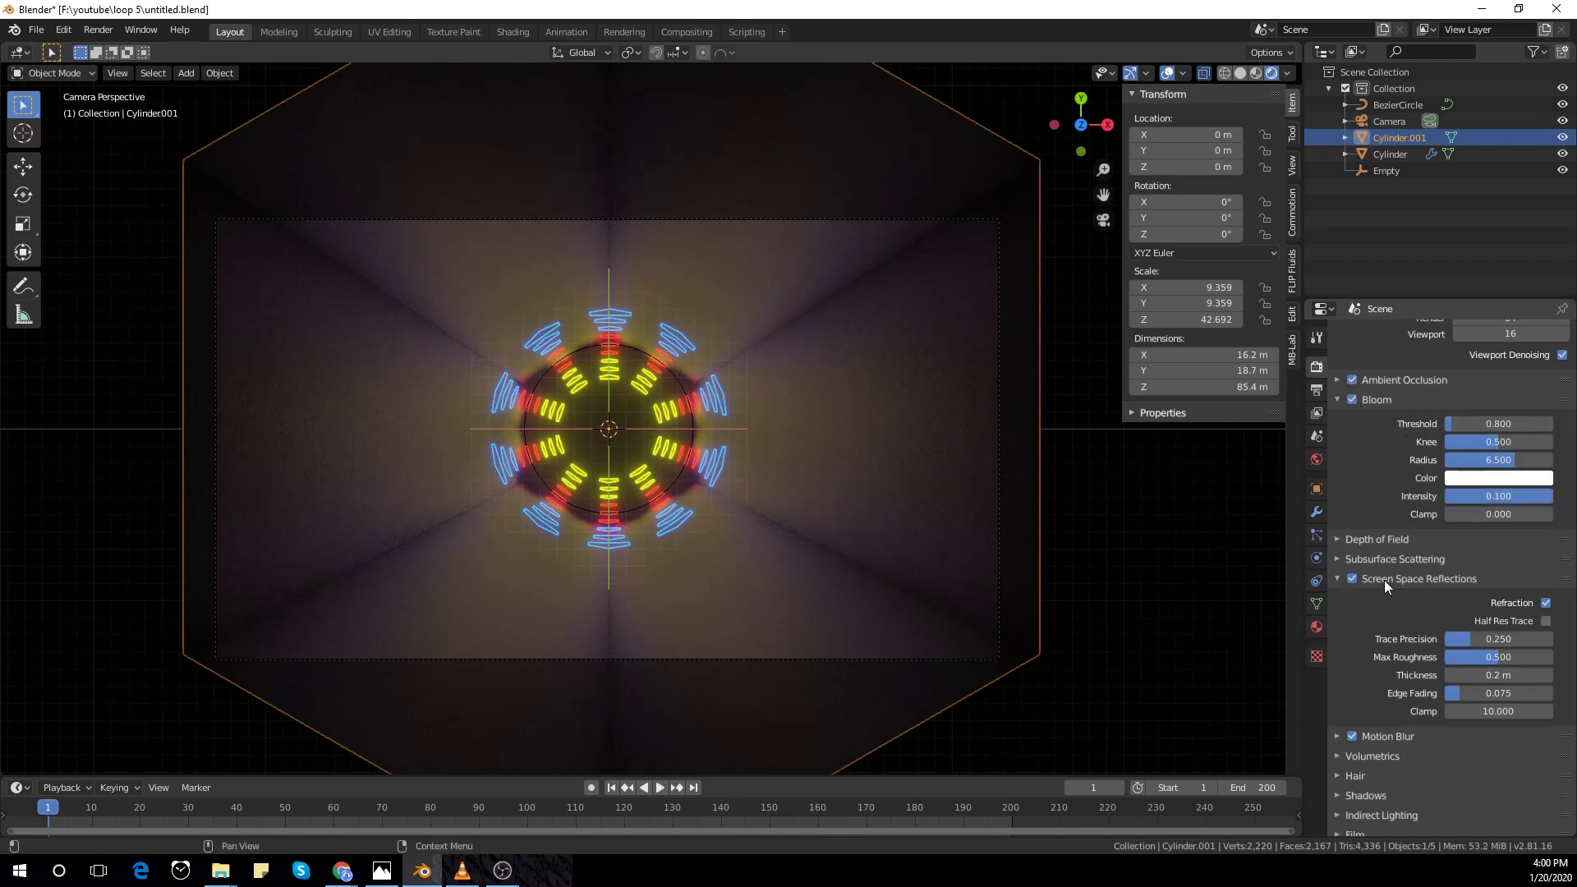
Step: Give the hexagonal tube a new material with Metallic 1.000 and Roughness 0.000
left_click(1316, 627)
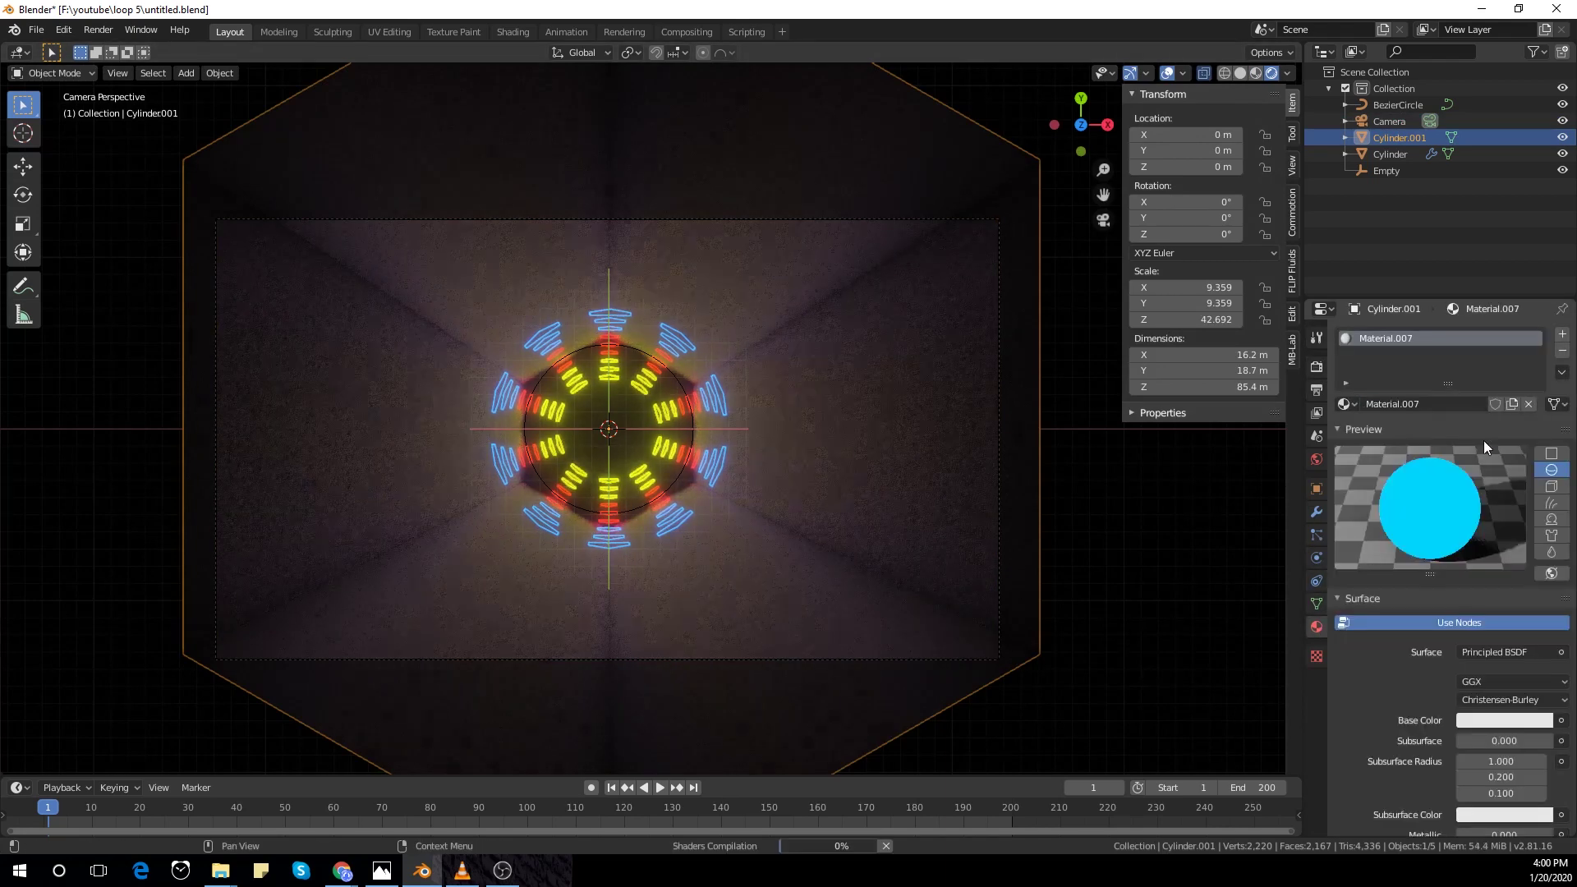
scroll(1496, 572, "down", 2)
left_click_drag(1478, 606, 1552, 605)
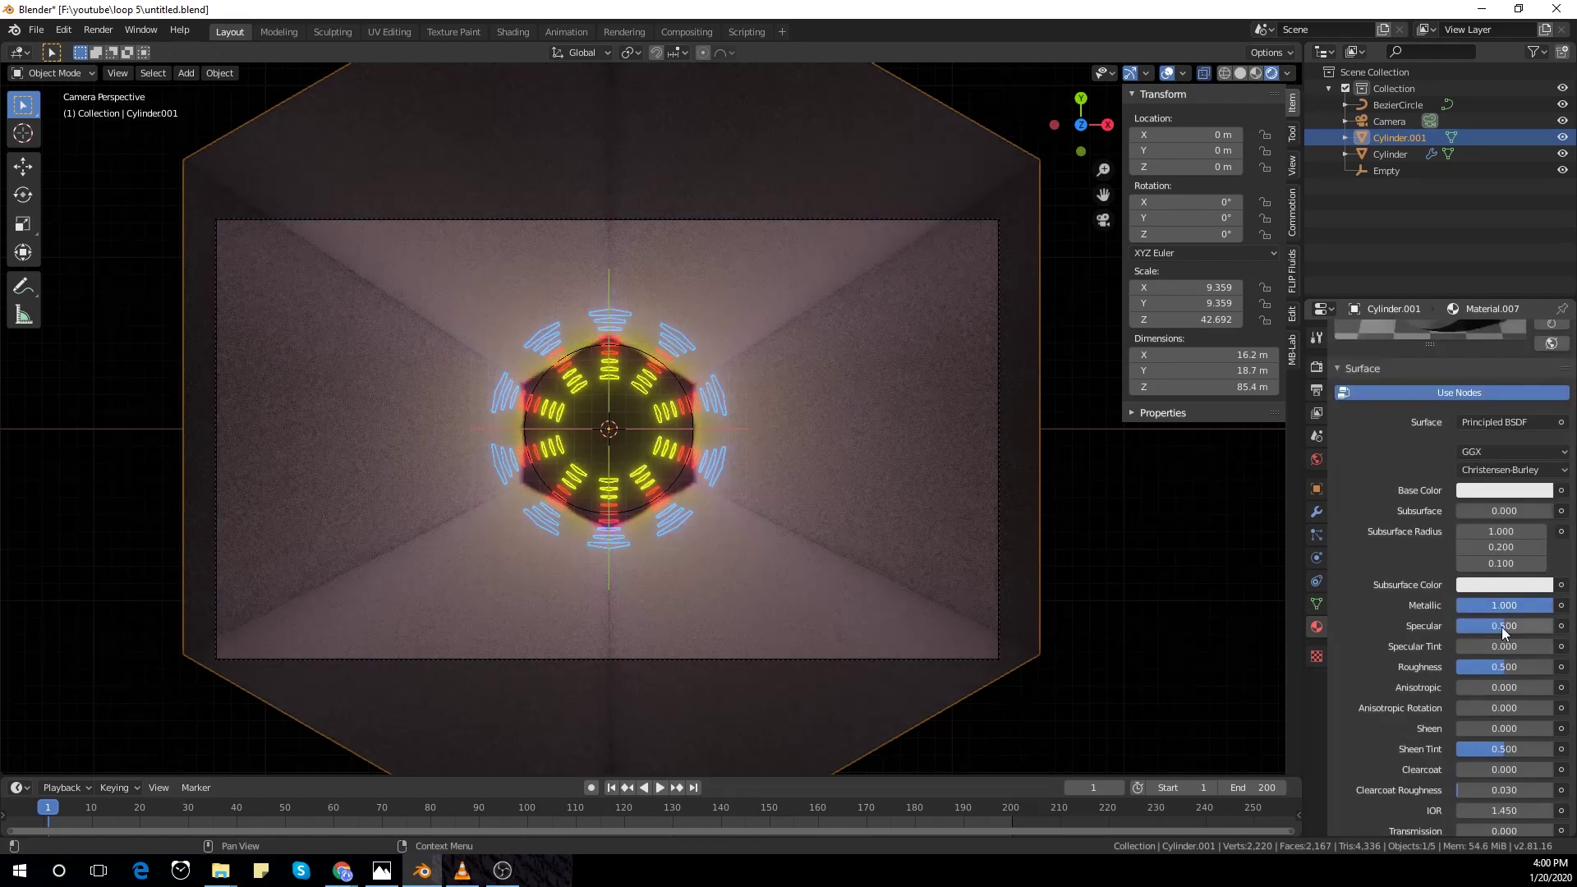
left_click_drag(1504, 667, 1396, 666)
scroll(805, 489, "up", 3)
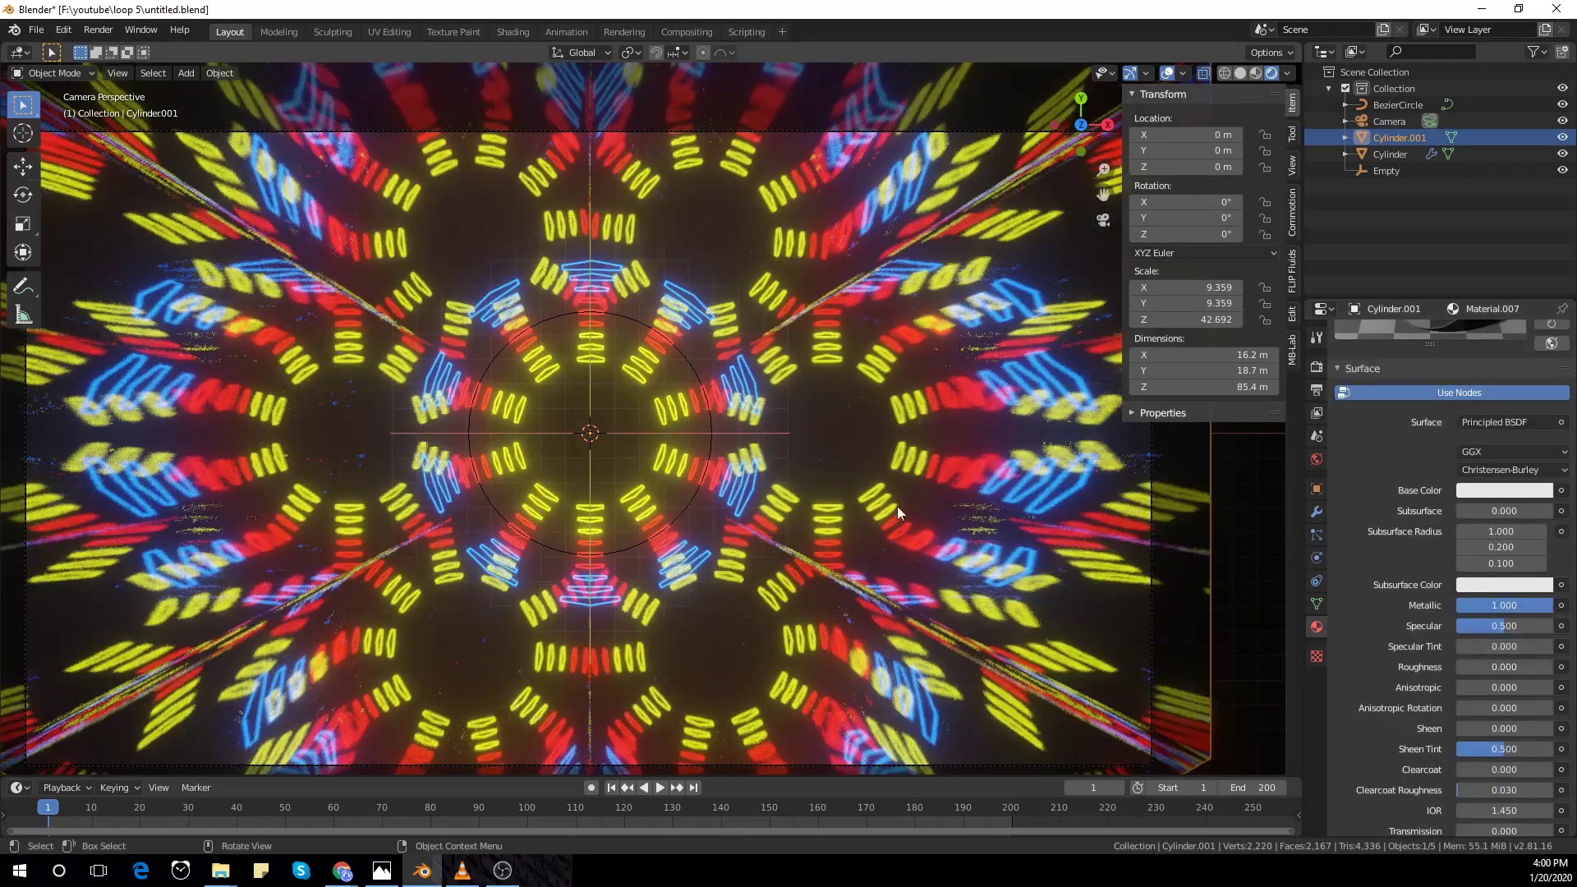
Step: Scale the mirrored hexagonal tube up uniformly until it is about 43 m wide in X
scroll(897, 505, "down", 3)
key("s")
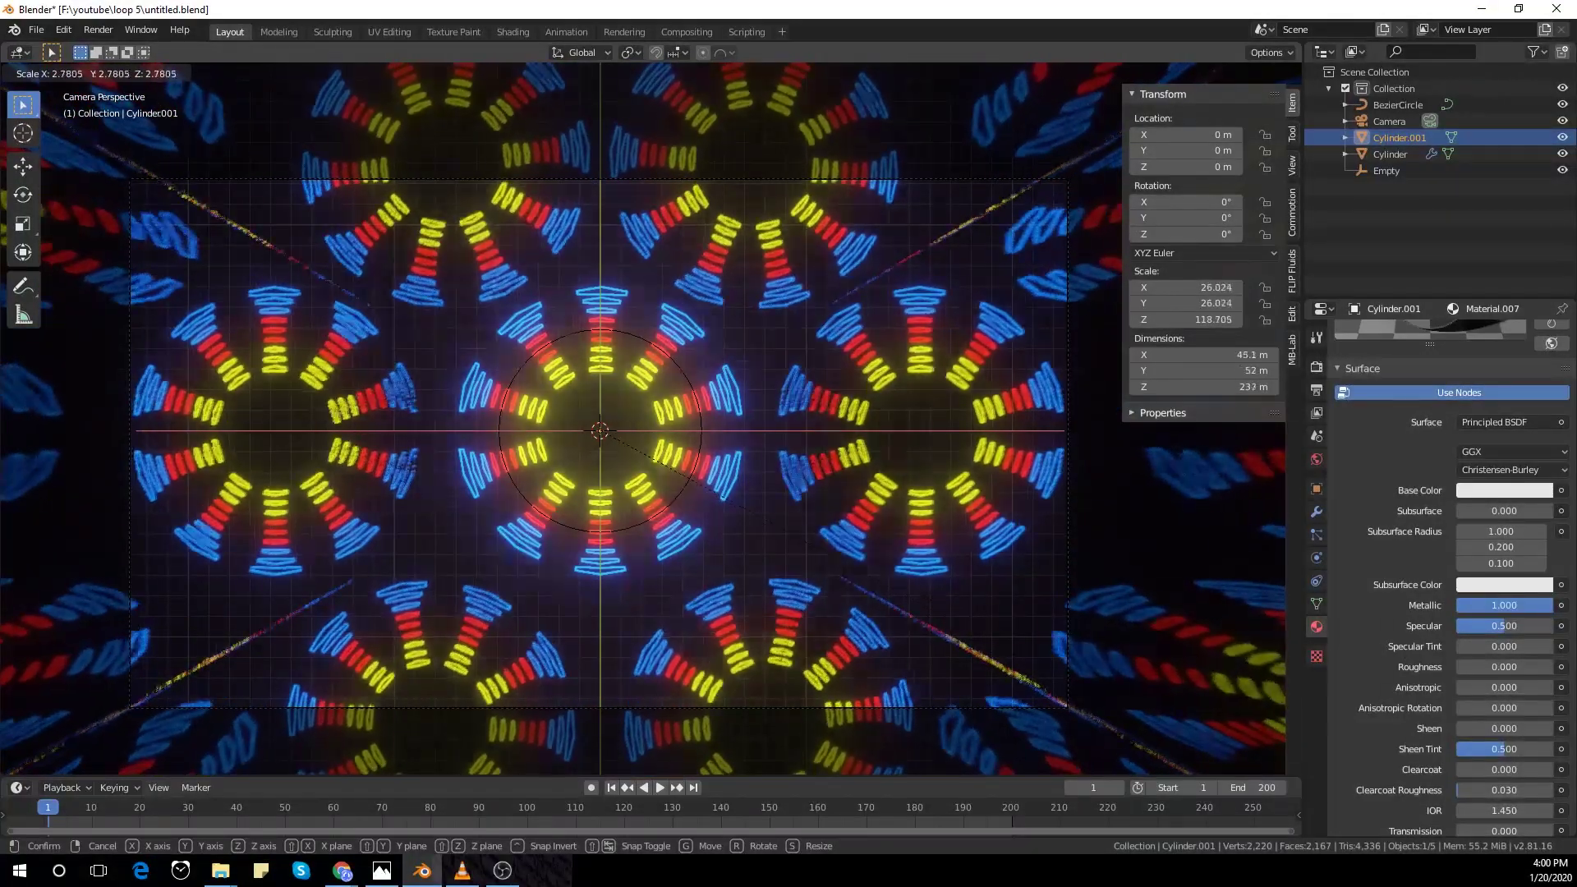
left_click(75, 96)
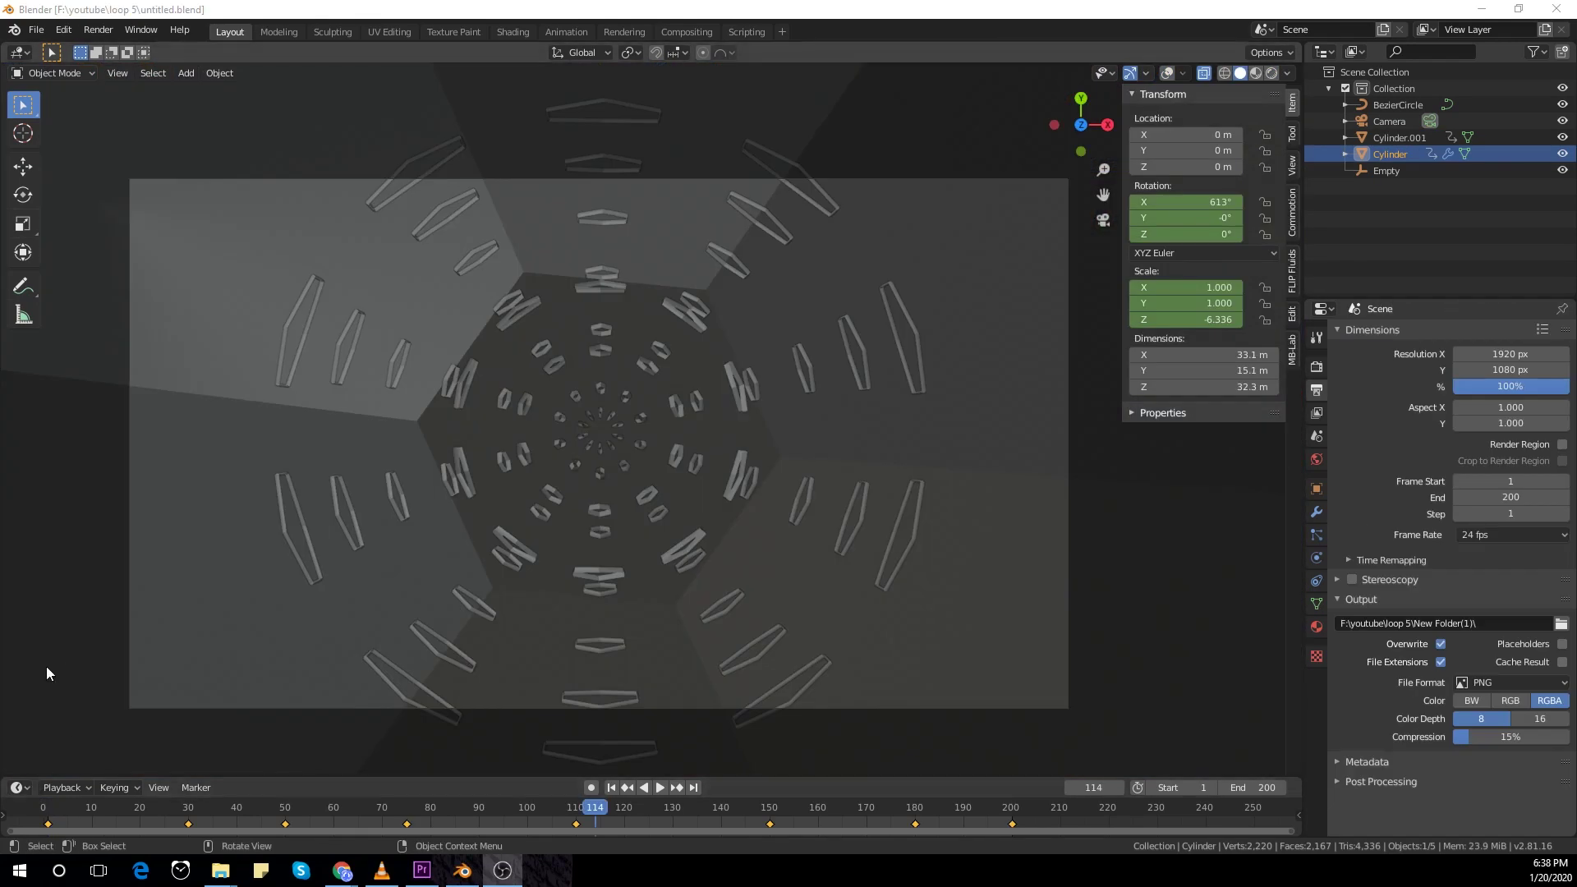
Step: Set the default keyframe interpolation to Linear in the Animation preferences and close the preferences
left_click(64, 29)
left_click(145, 266)
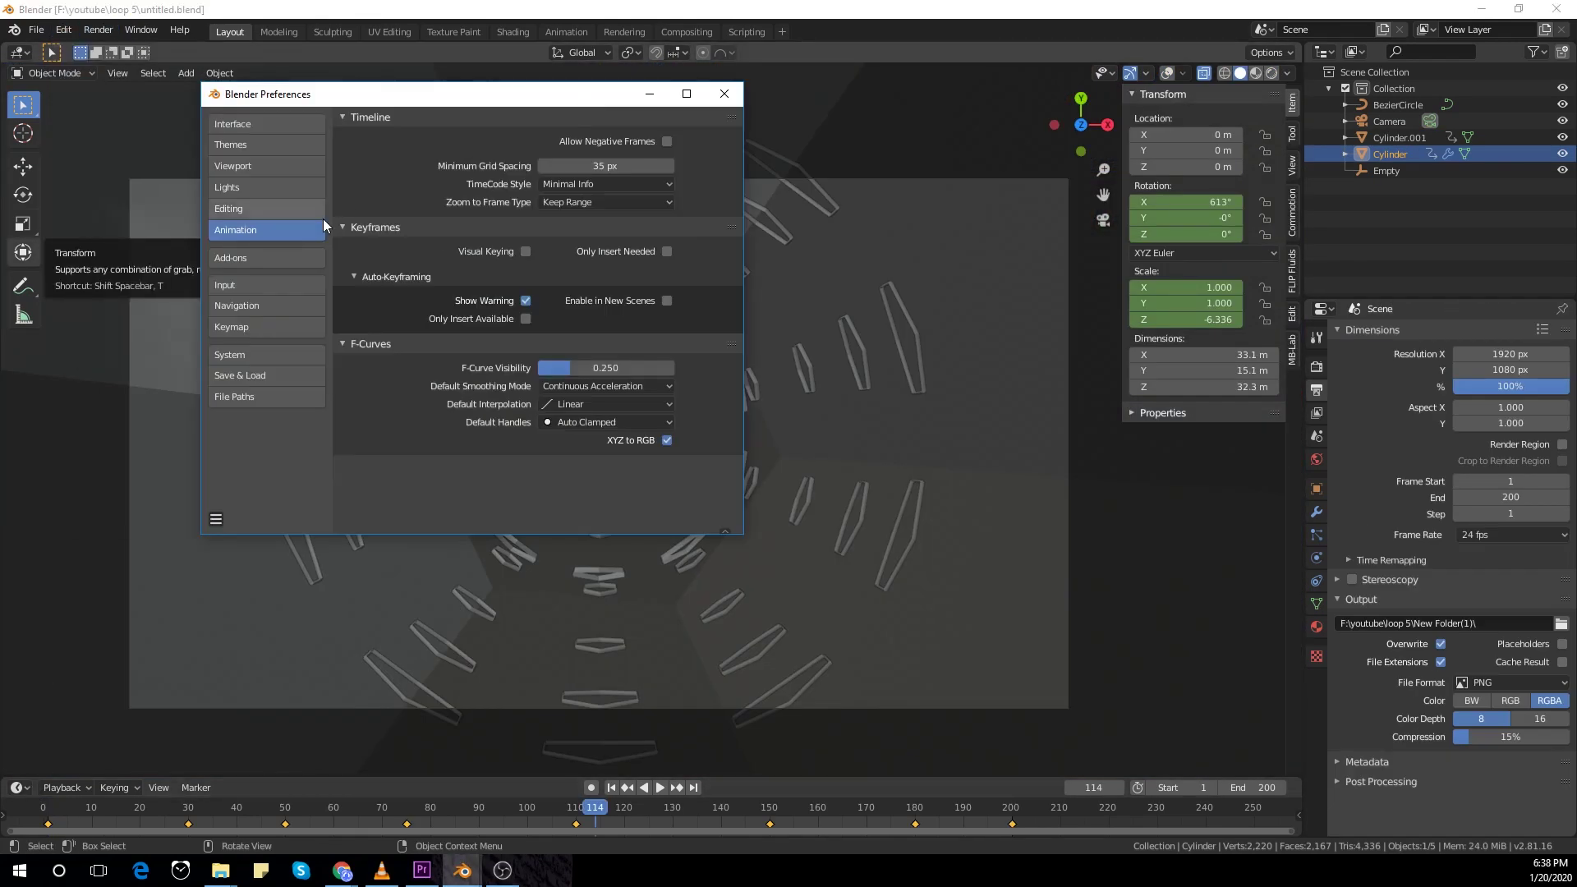
left_click(566, 404)
left_click(391, 297)
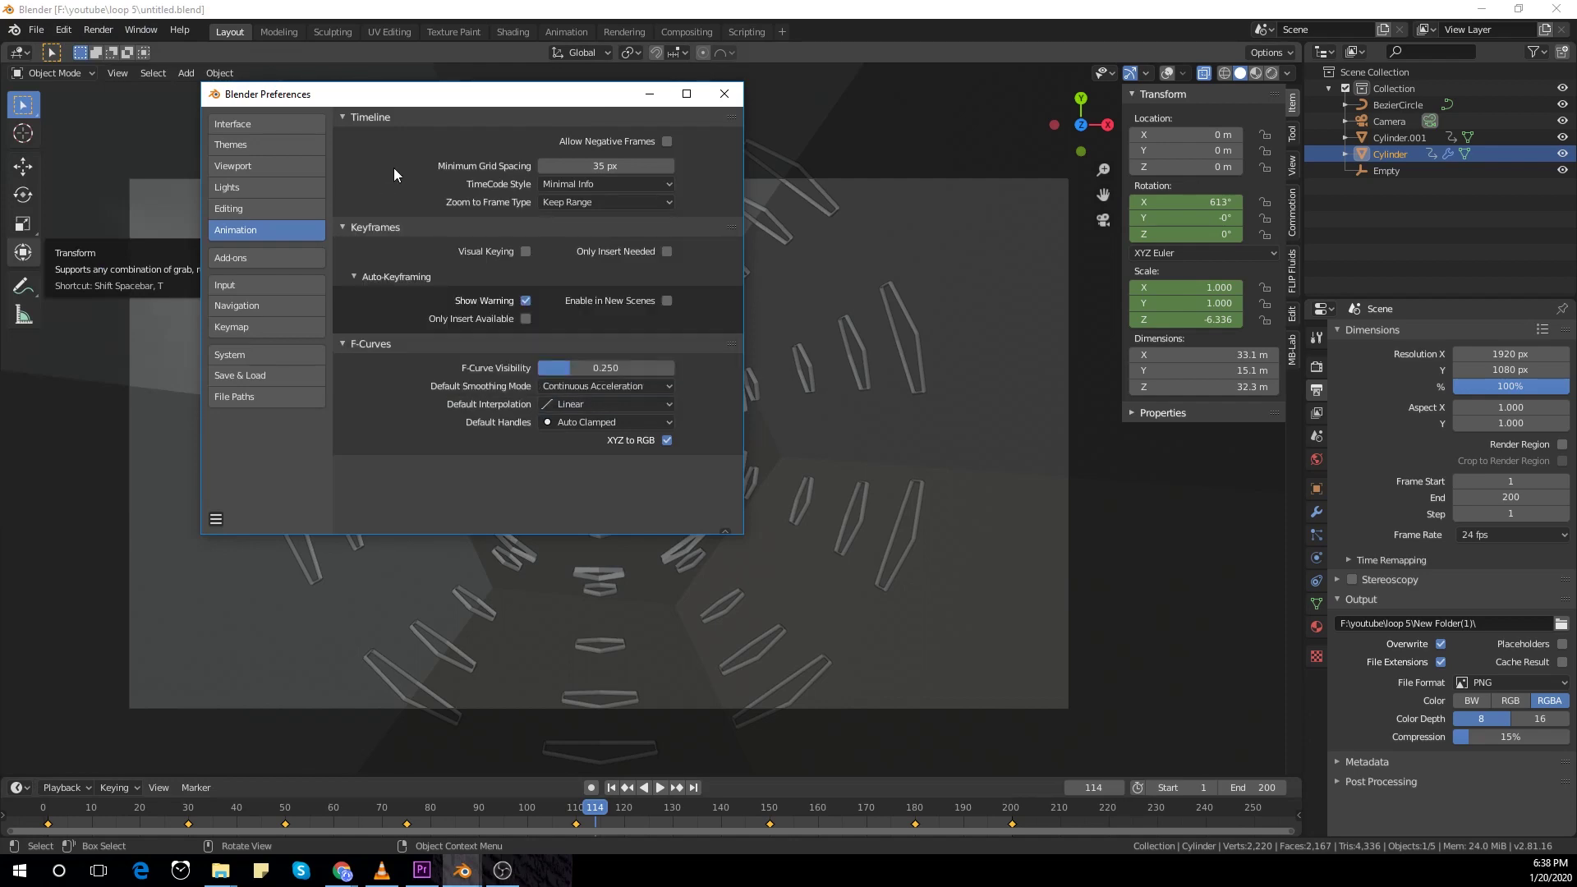
left_click(726, 96)
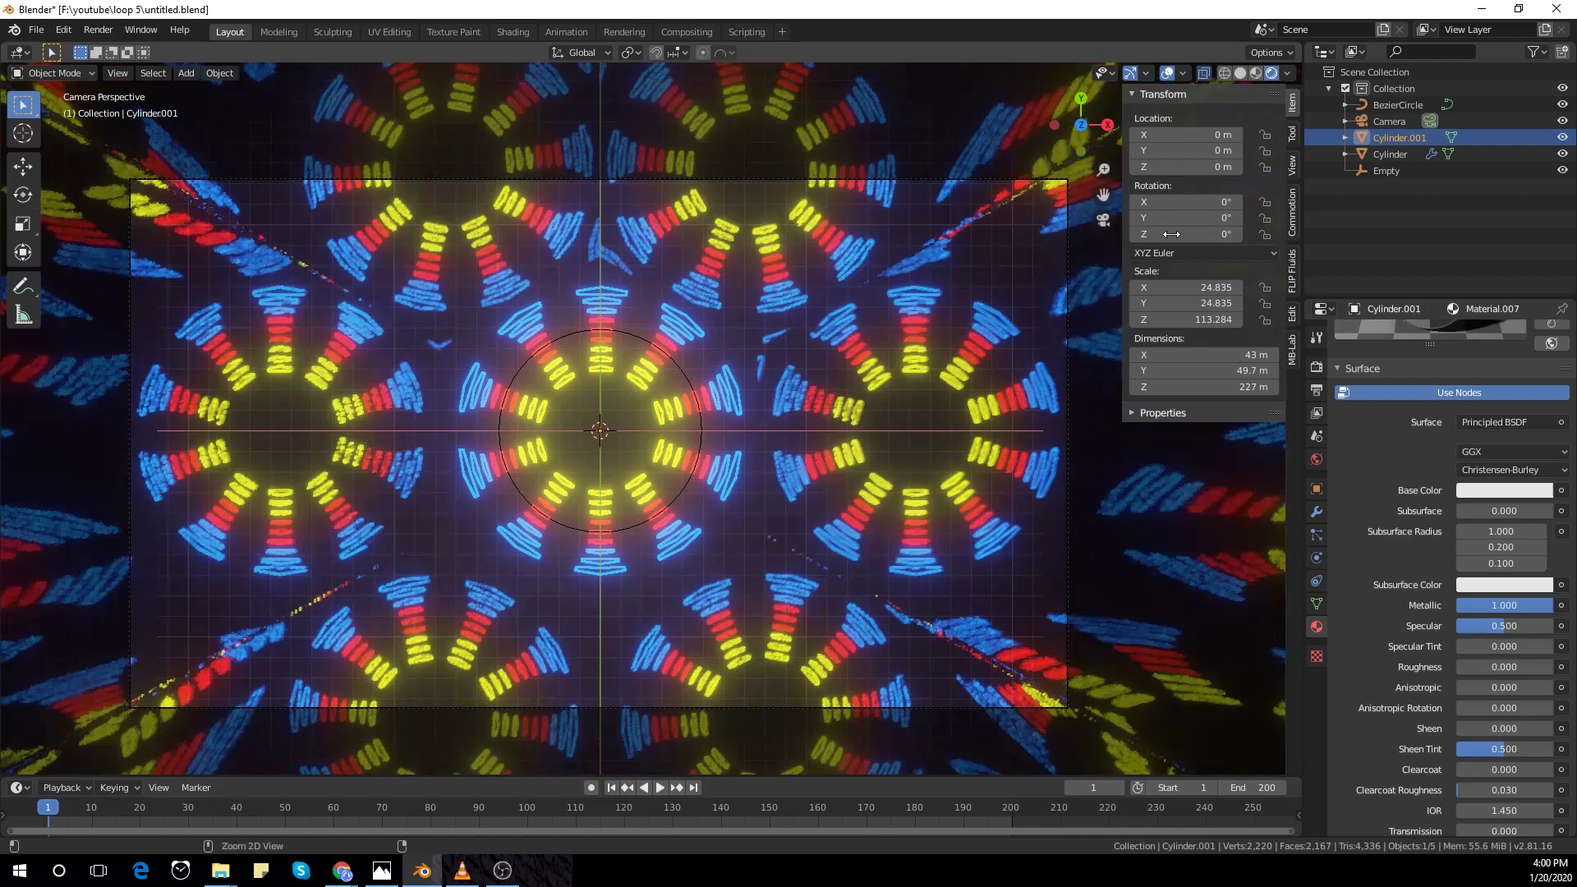
Step: Keyframe the hexagonal tube's Z rotation at 0° on frame 1 and 360° on frame 200, and play the animation
right_click(1174, 233)
left_click(1175, 230)
key("shift+Right")
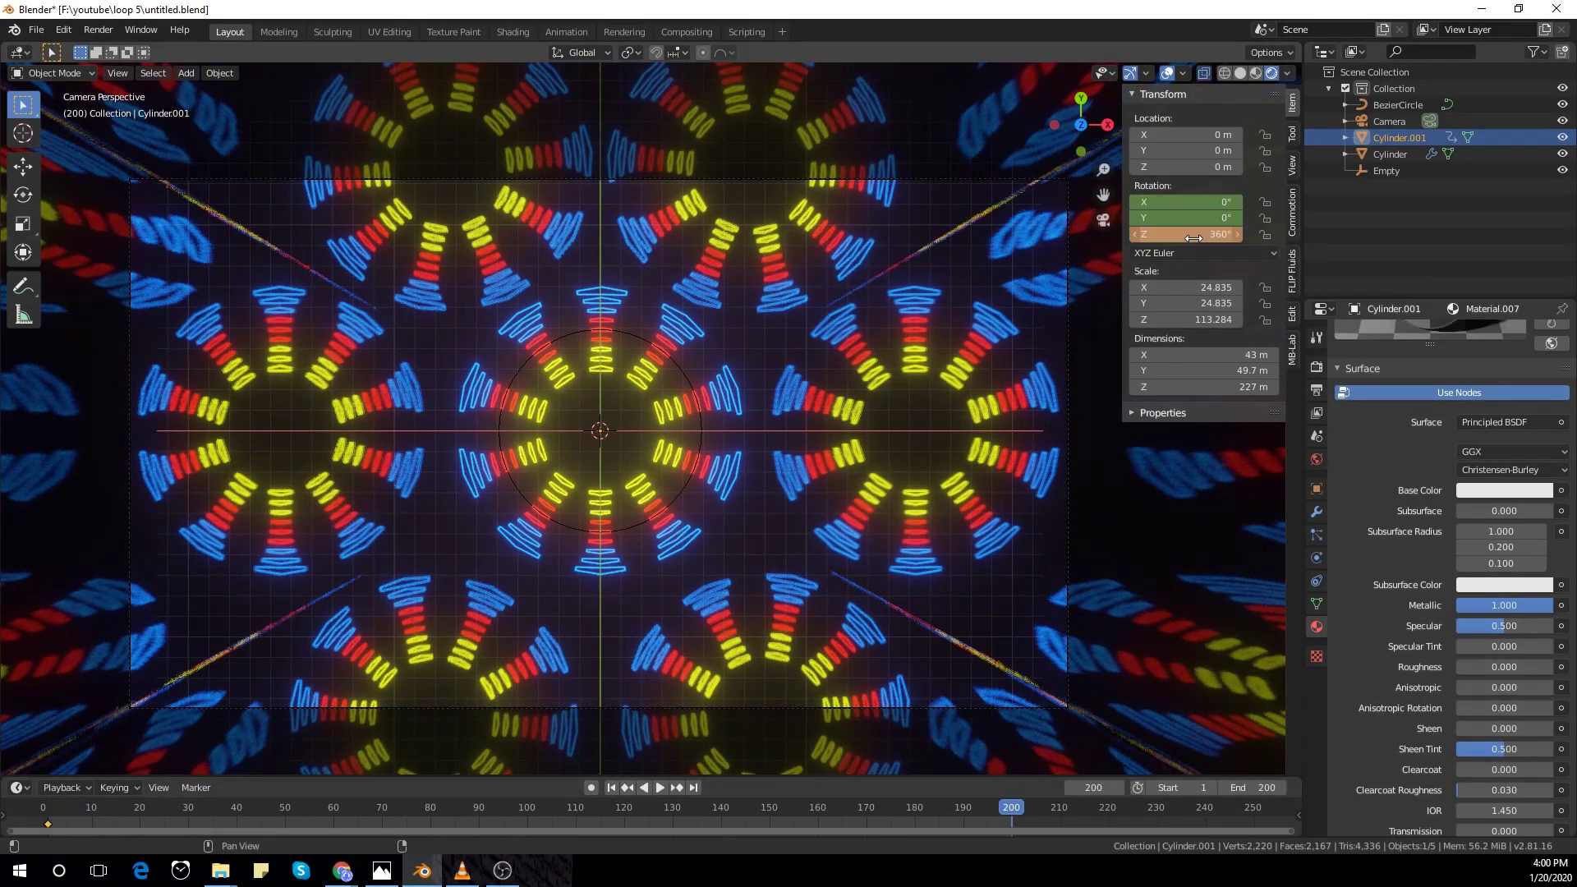
key("i")
key("space")
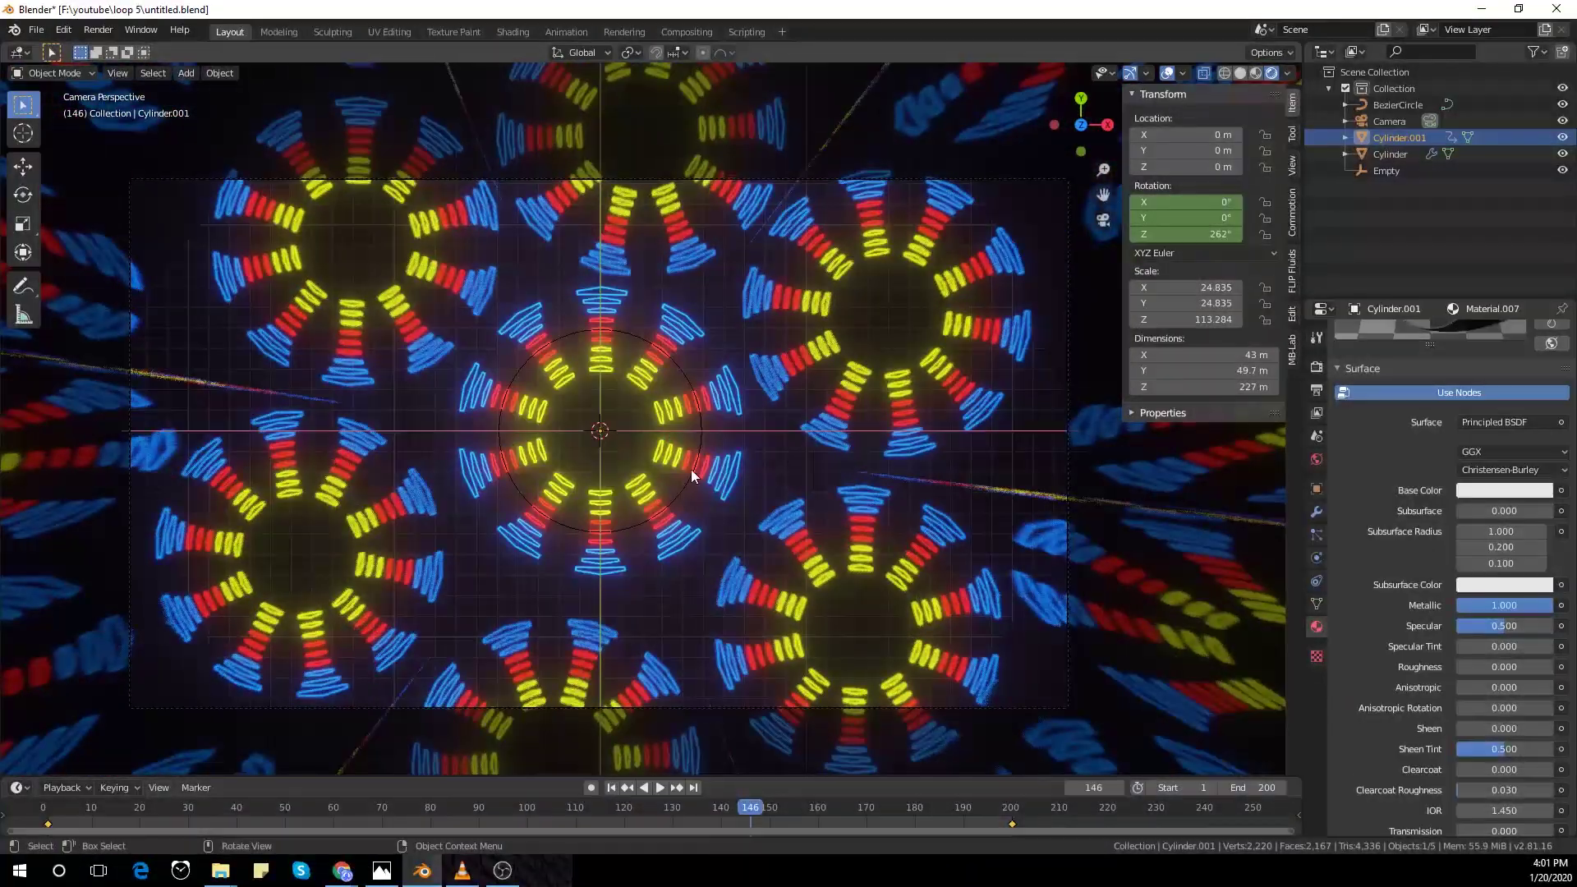
Step: Select the hexagon ring stacks, set their X rotation to 0° on frame 1, and keyframe the rotation
left_click(698, 497)
key("space")
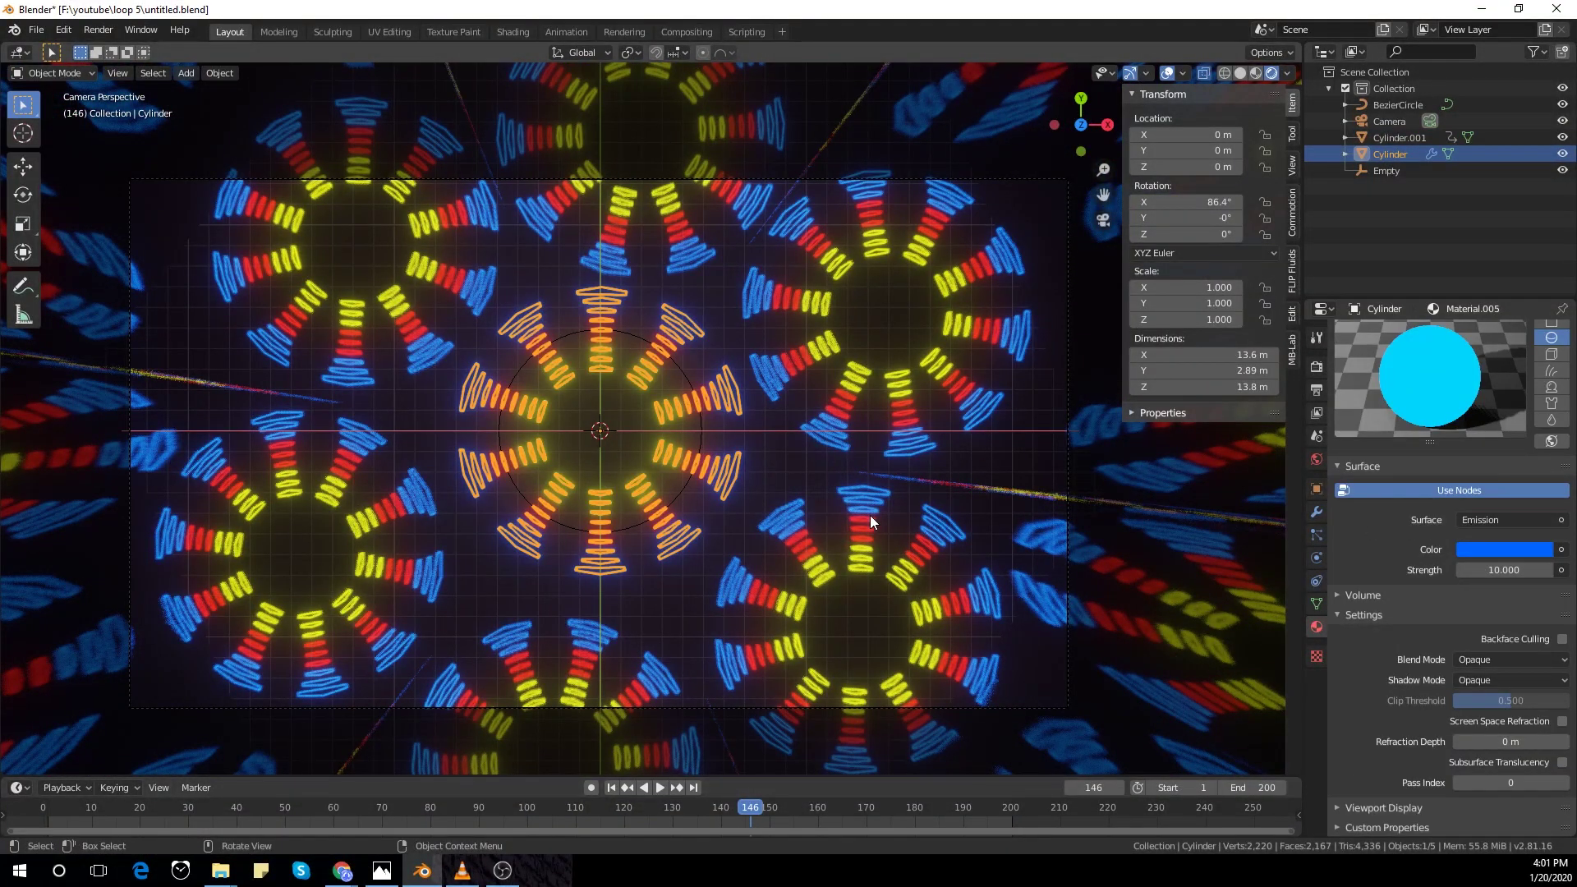
left_click_drag(71, 809, 49, 808)
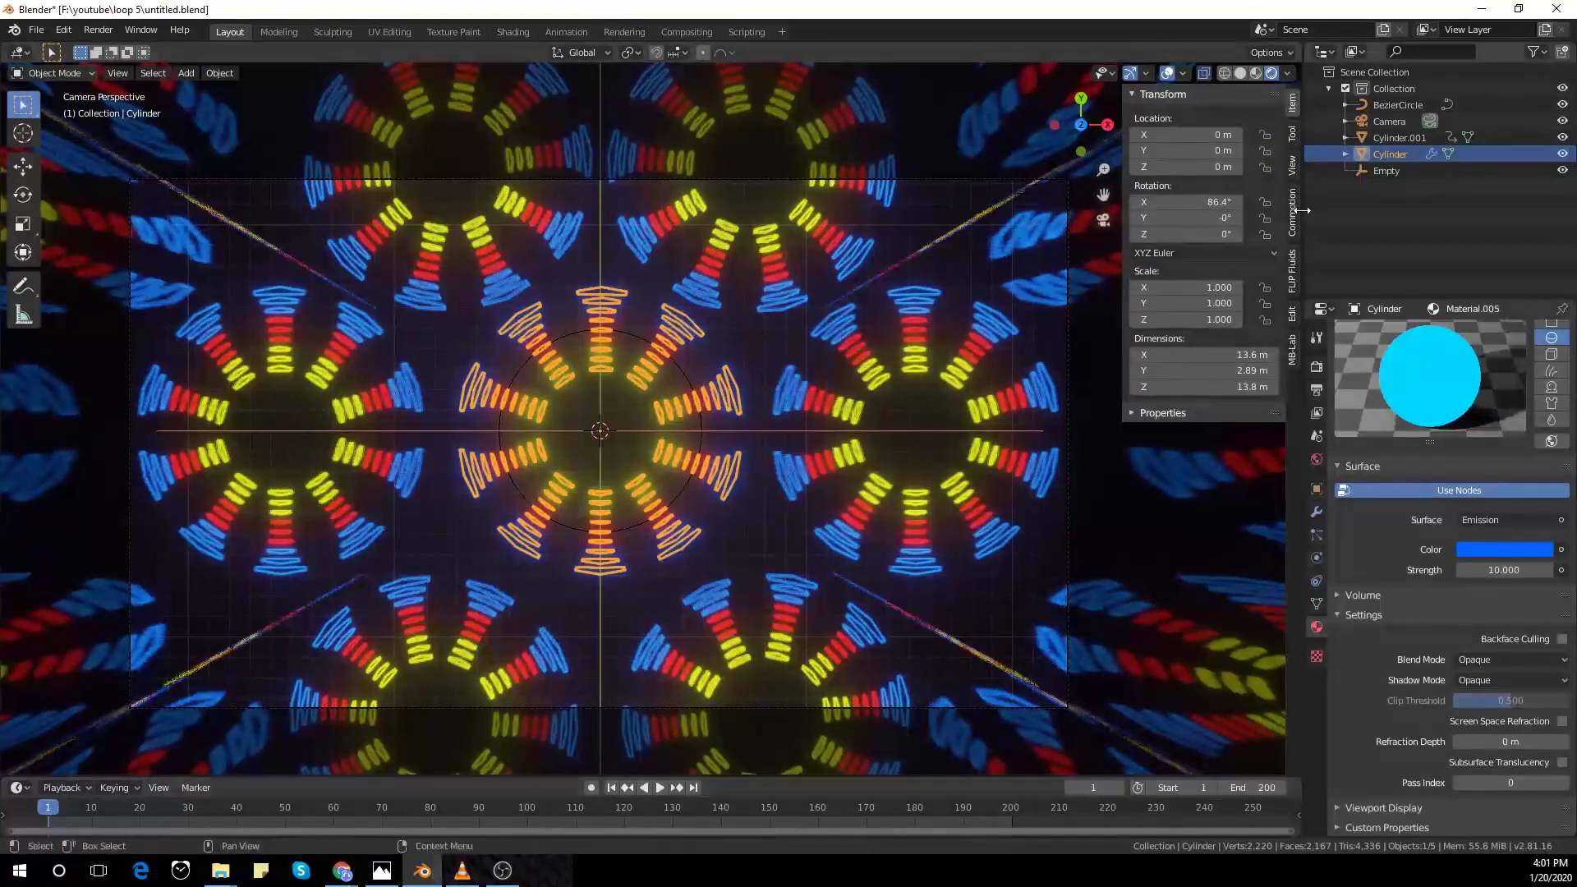
mouse_move(1188, 201)
left_mouse_down()
mouse_move(1215, 201)
mouse_move(1189, 200)
left_mouse_up()
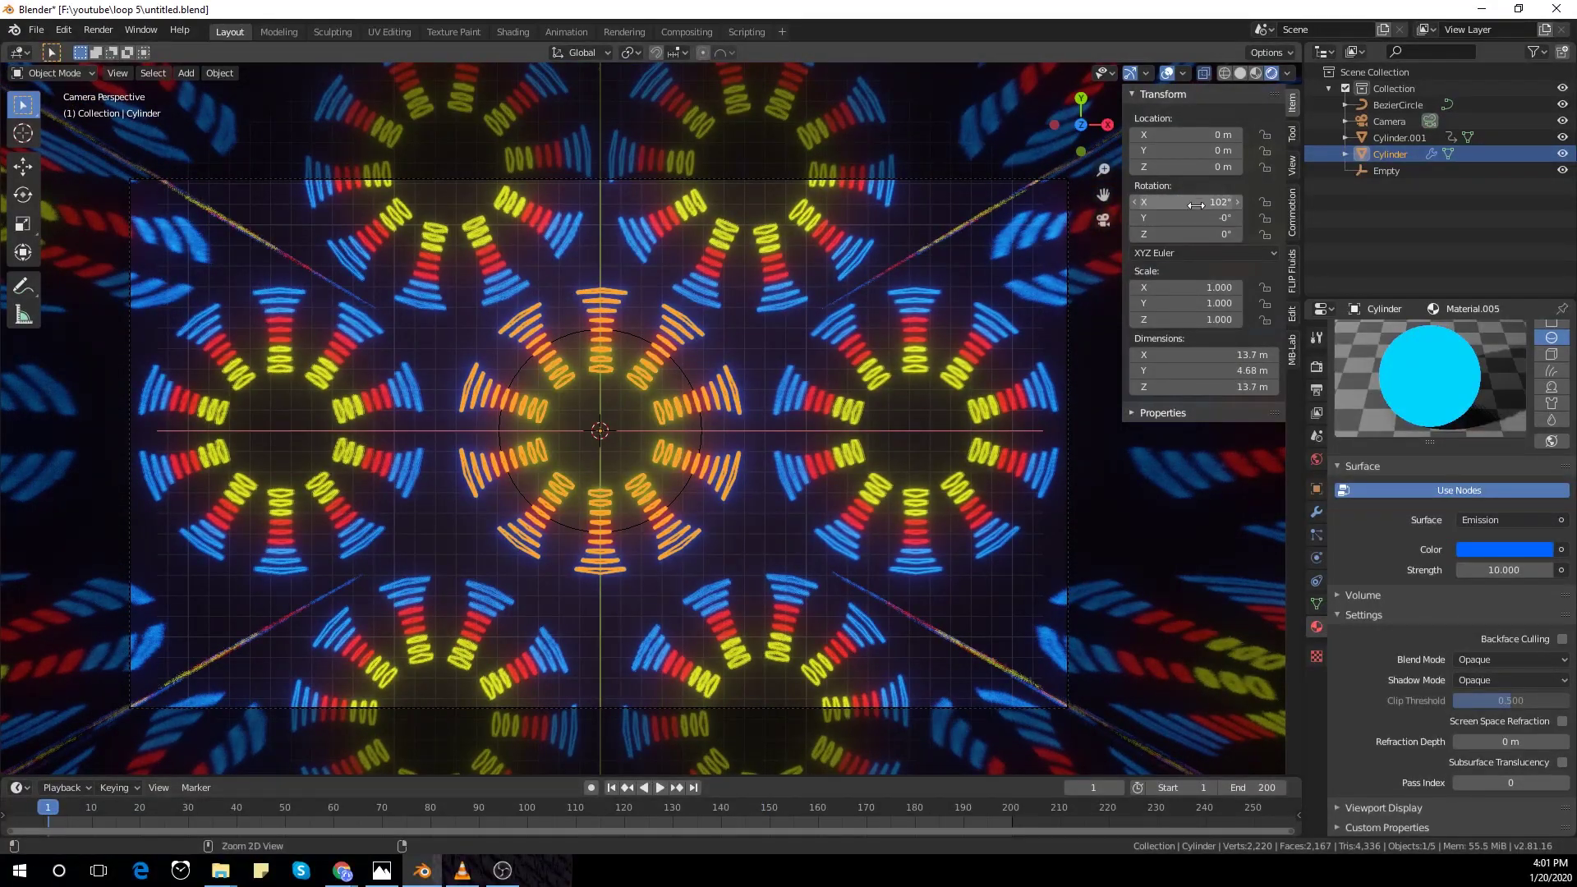
key("Return")
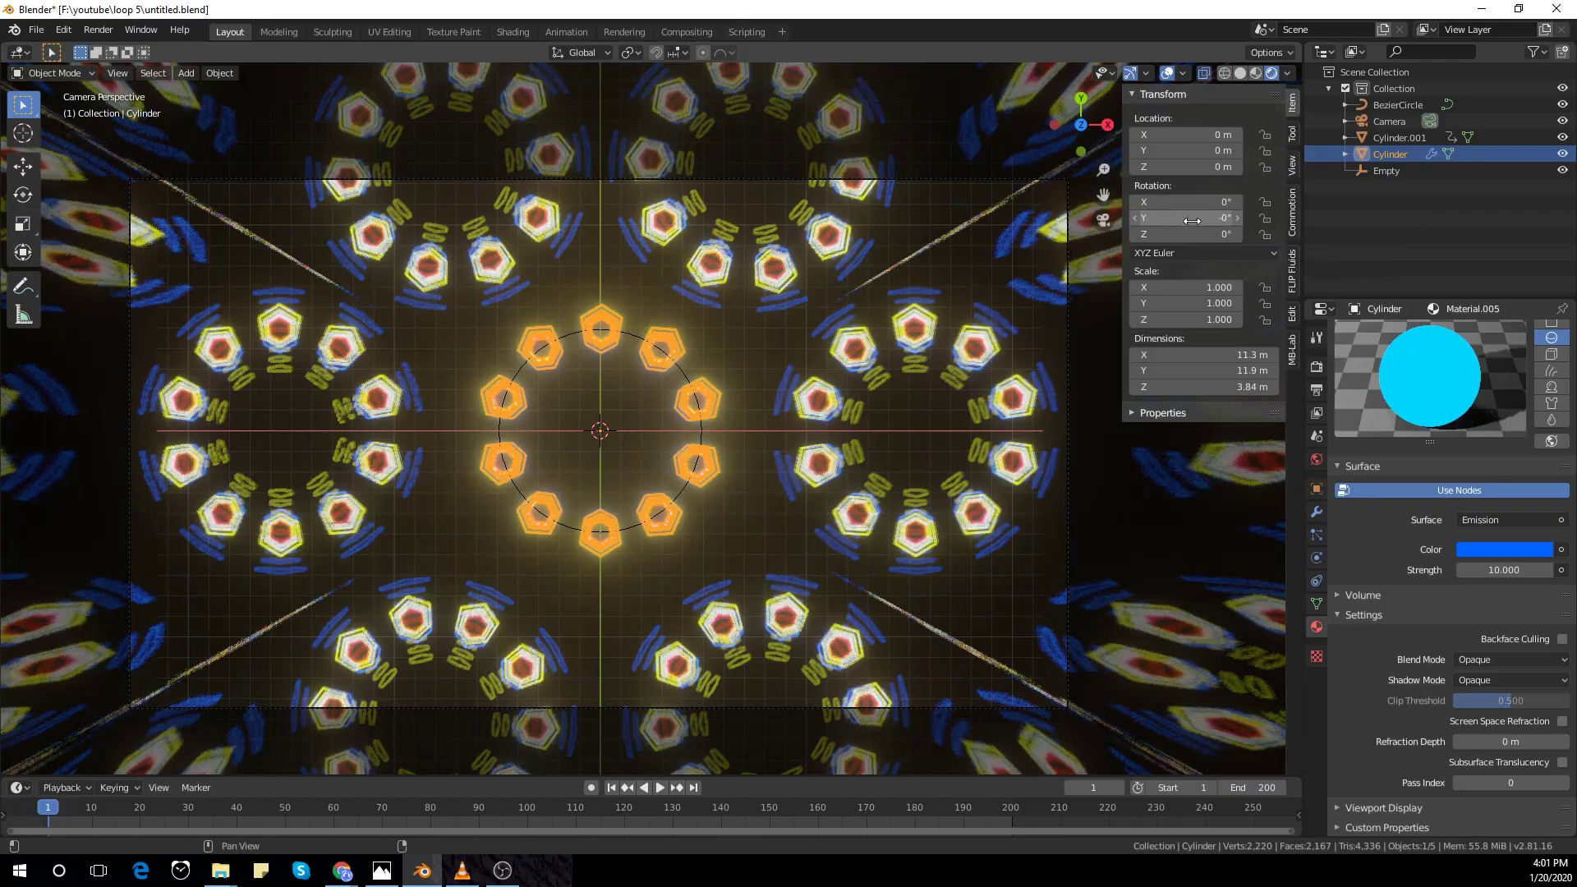
mouse_move(1192, 201)
left_mouse_down()
mouse_move(1256, 202)
mouse_move(1220, 201)
left_mouse_up()
key("Escape")
key("i")
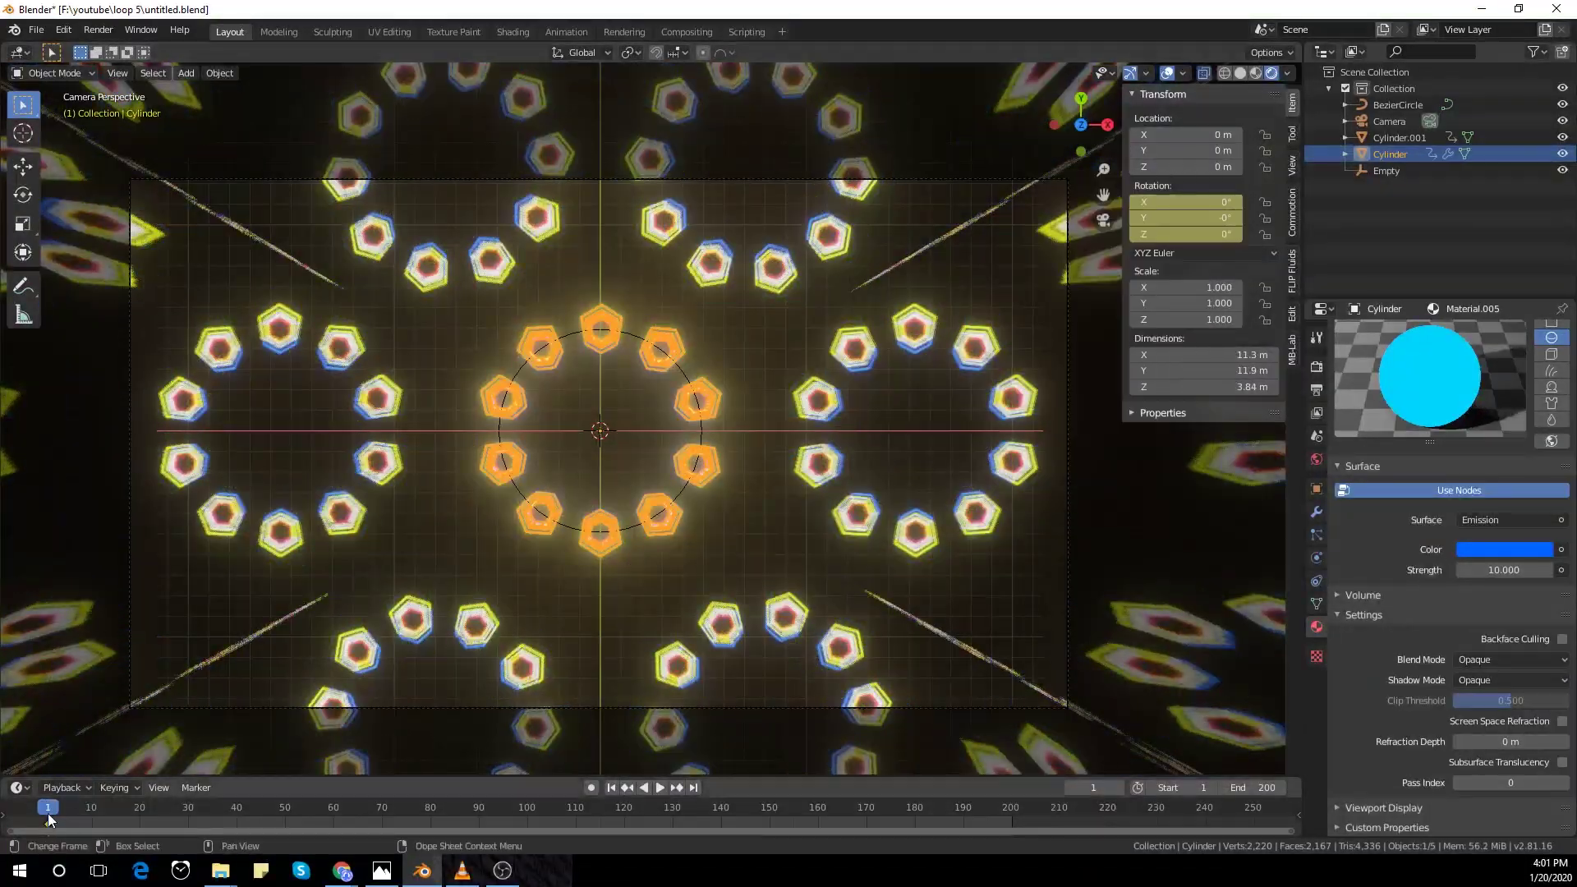
Step: Keyframe the ring stacks' X rotation at 360*3 degrees on frame 200 and play the animation from frame 1
left_click_drag(50, 819, 1013, 831)
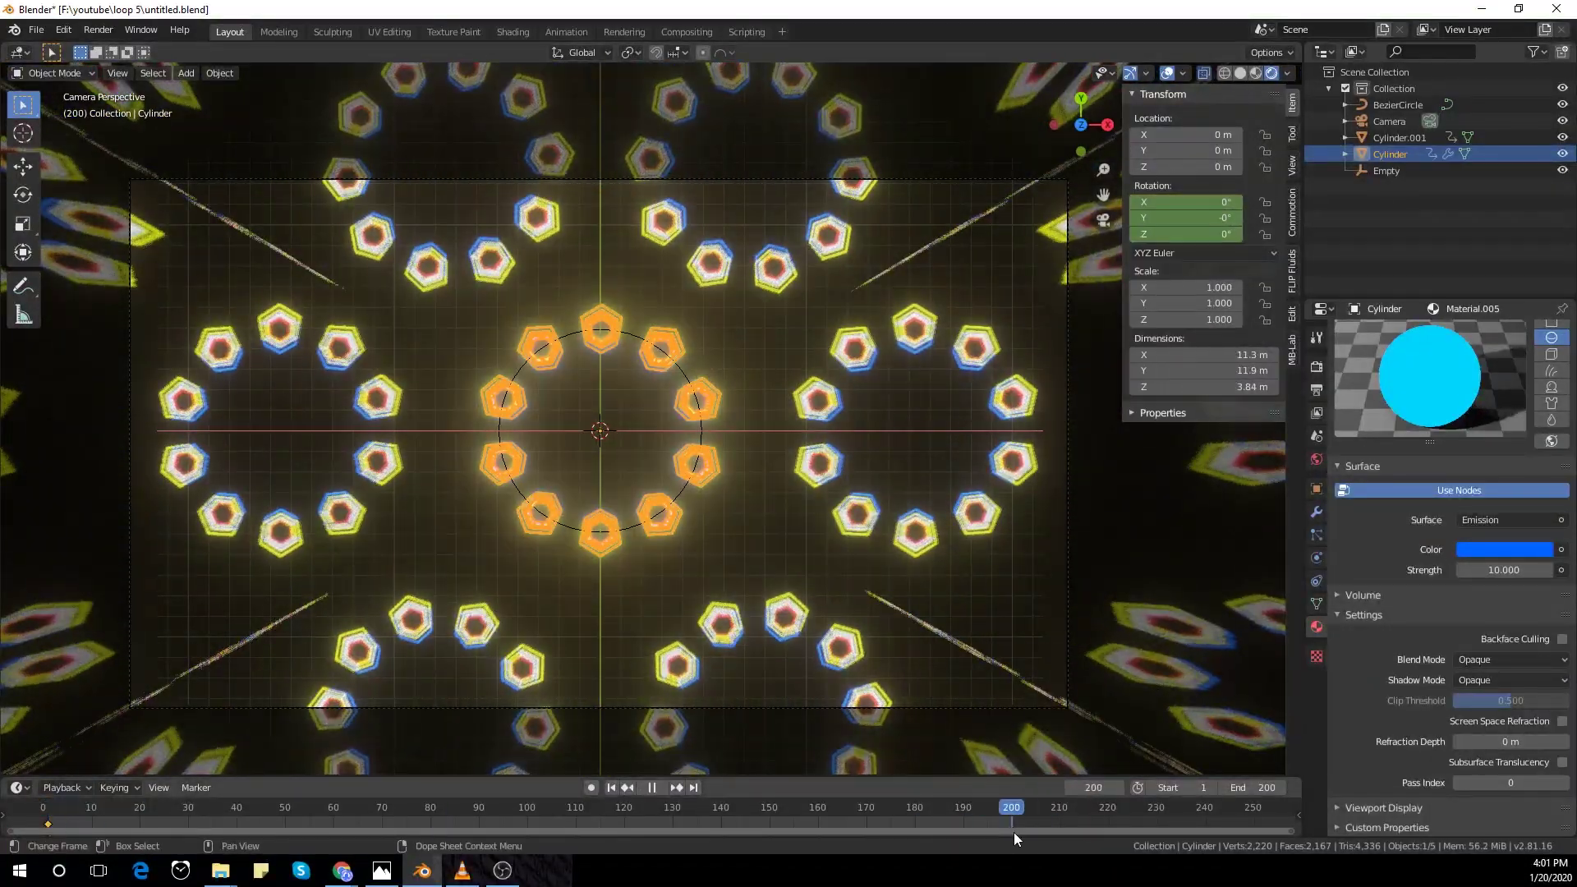
left_click(1179, 206)
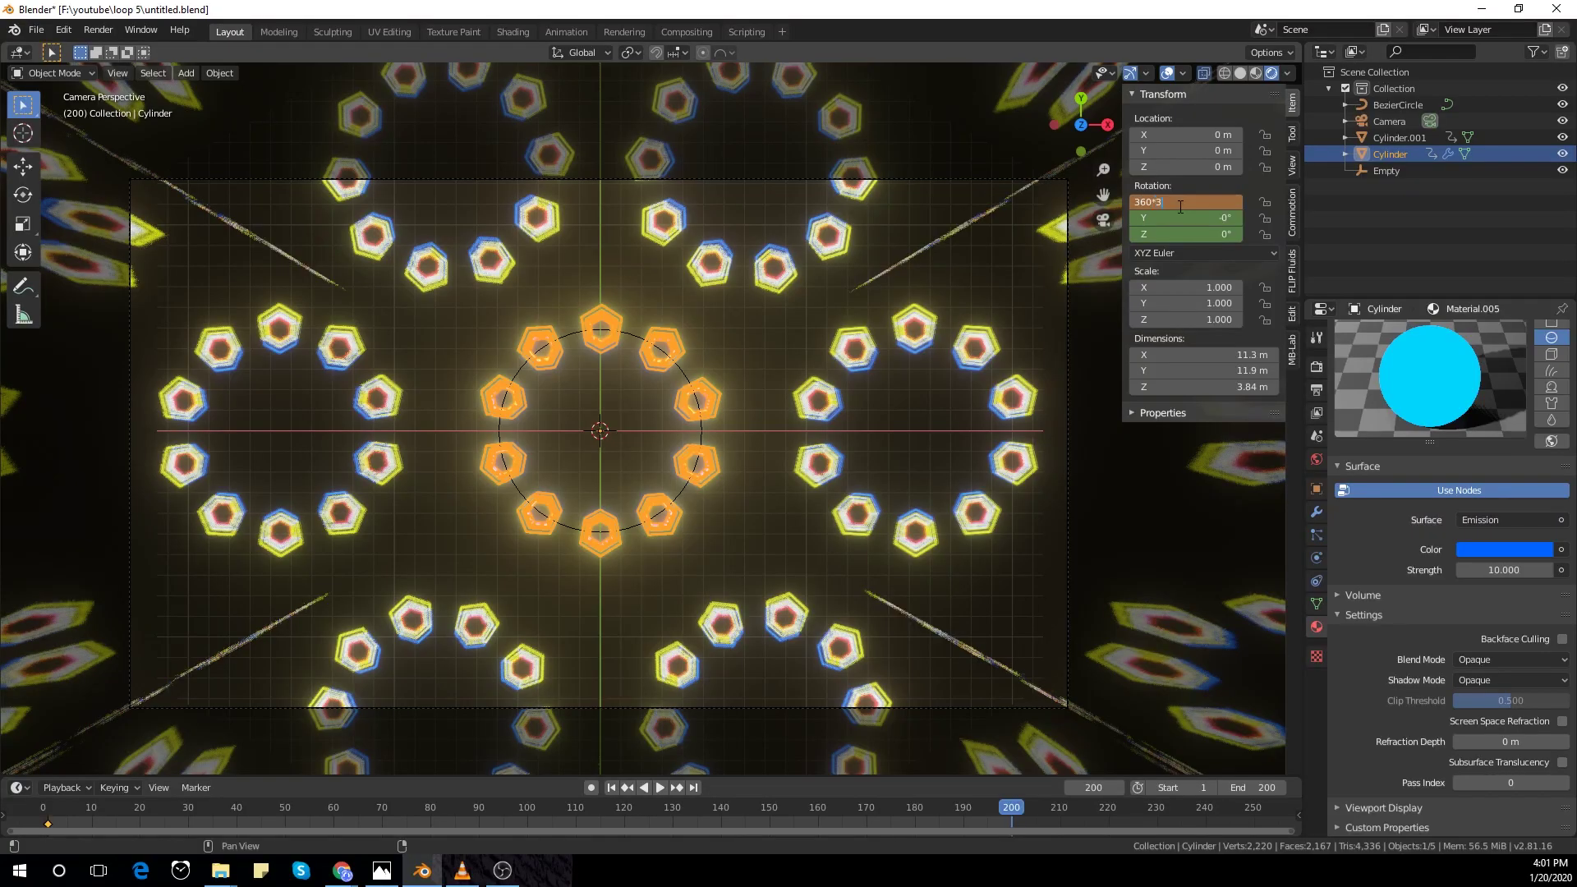
key("i")
mouse_move(50, 814)
left_mouse_down()
mouse_move(248, 811)
mouse_move(53, 814)
left_mouse_up()
key("space")
key("space")
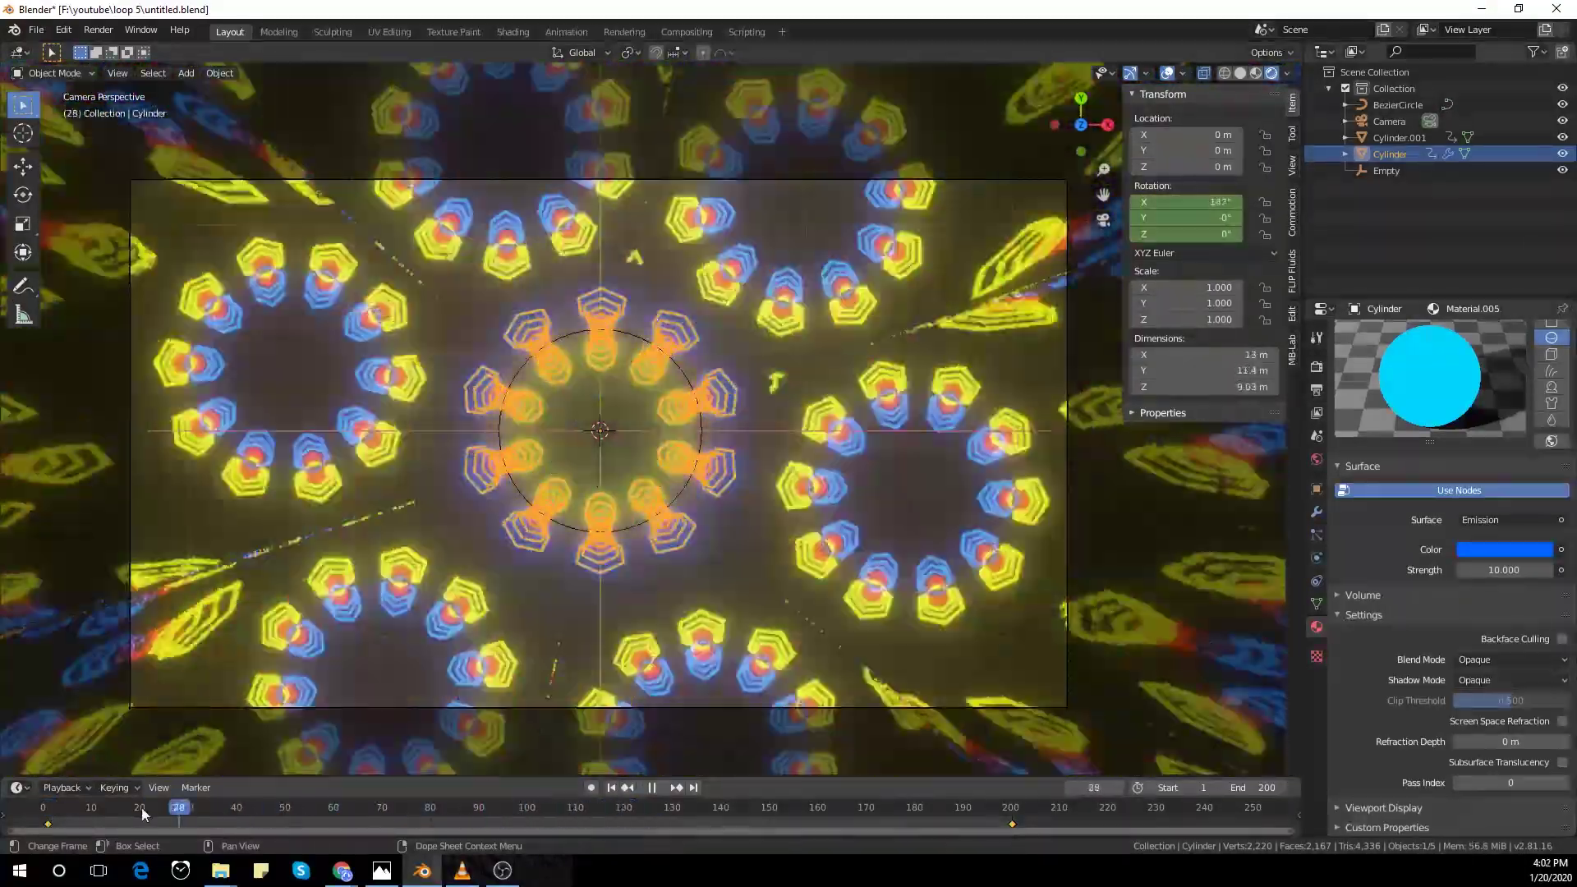
left_click(49, 819)
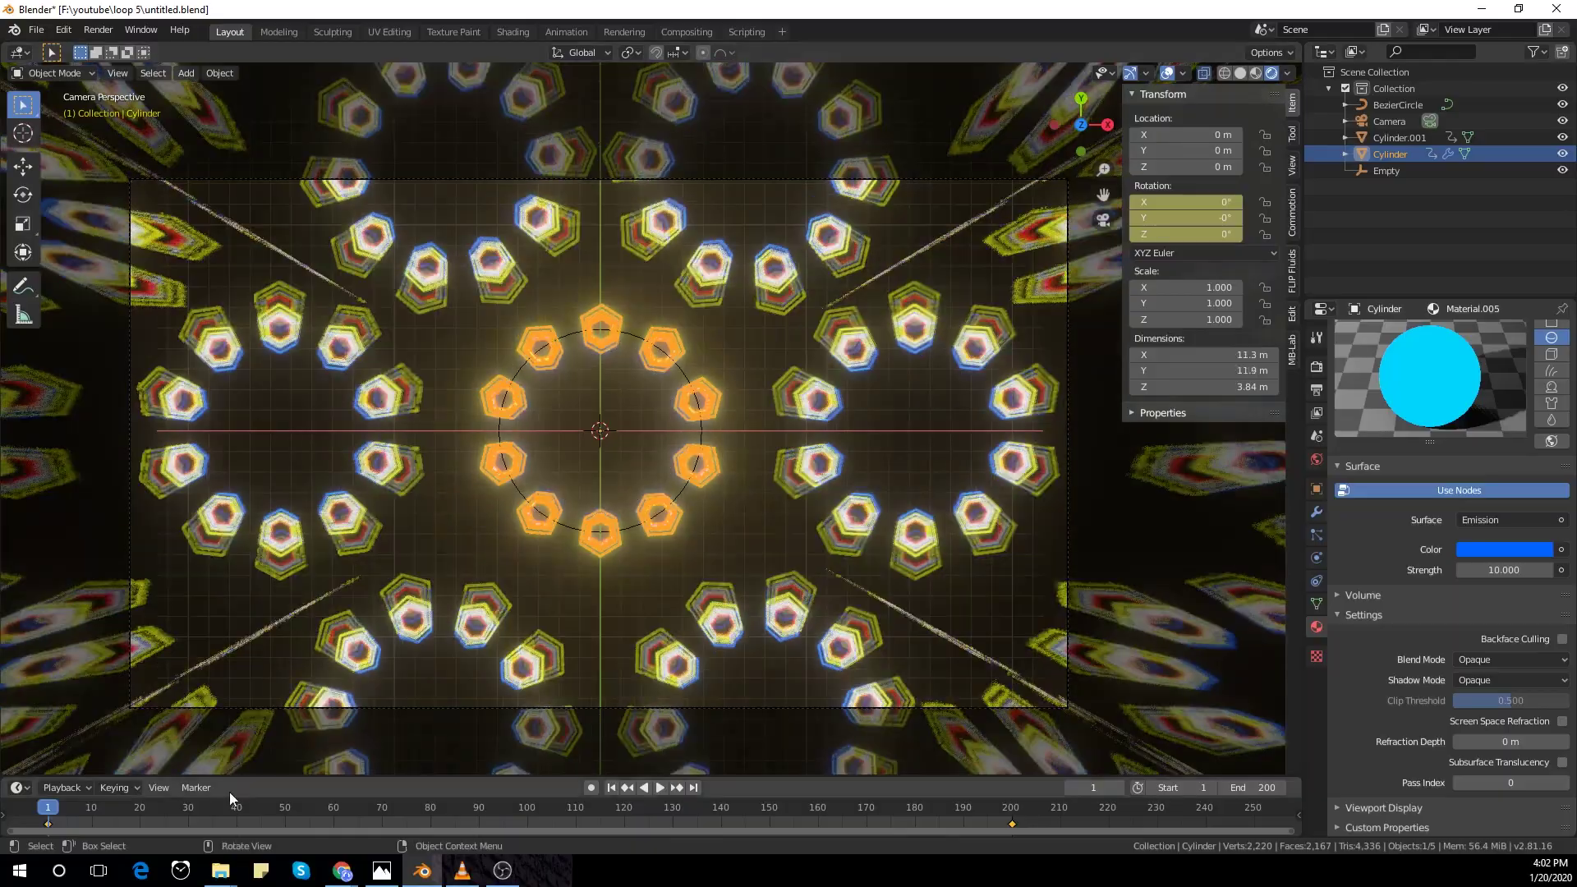
left_click_drag(128, 811, 141, 813)
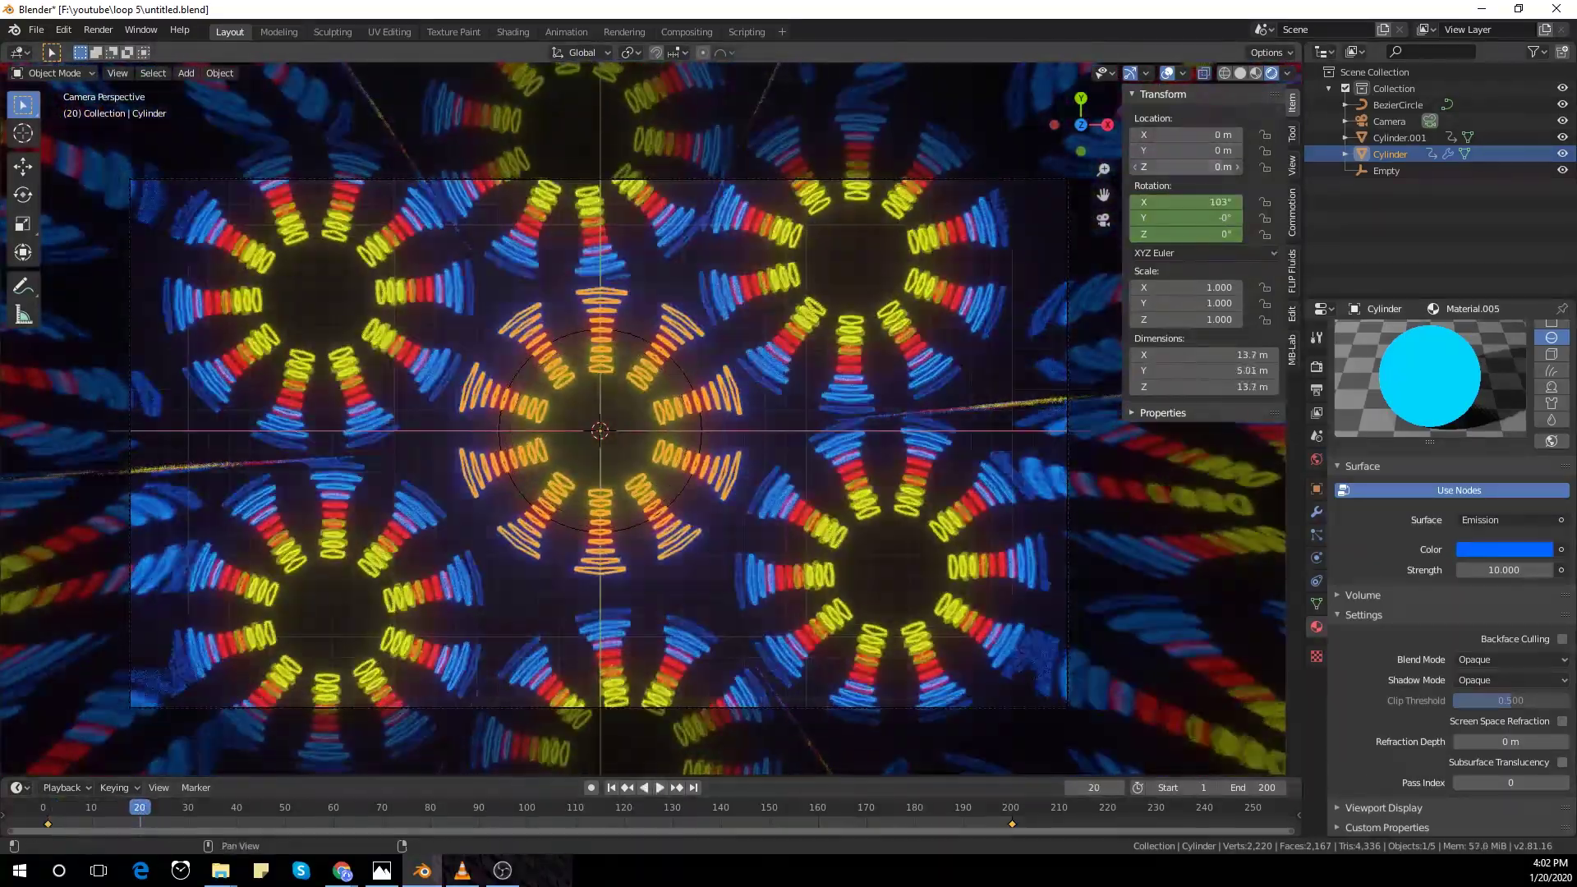
left_click_drag(1190, 166, 1182, 166)
mouse_move(1188, 303)
left_mouse_down()
mouse_move(1478, 303)
mouse_move(1166, 303)
mouse_move(1212, 320)
left_mouse_up()
right_click(1188, 303)
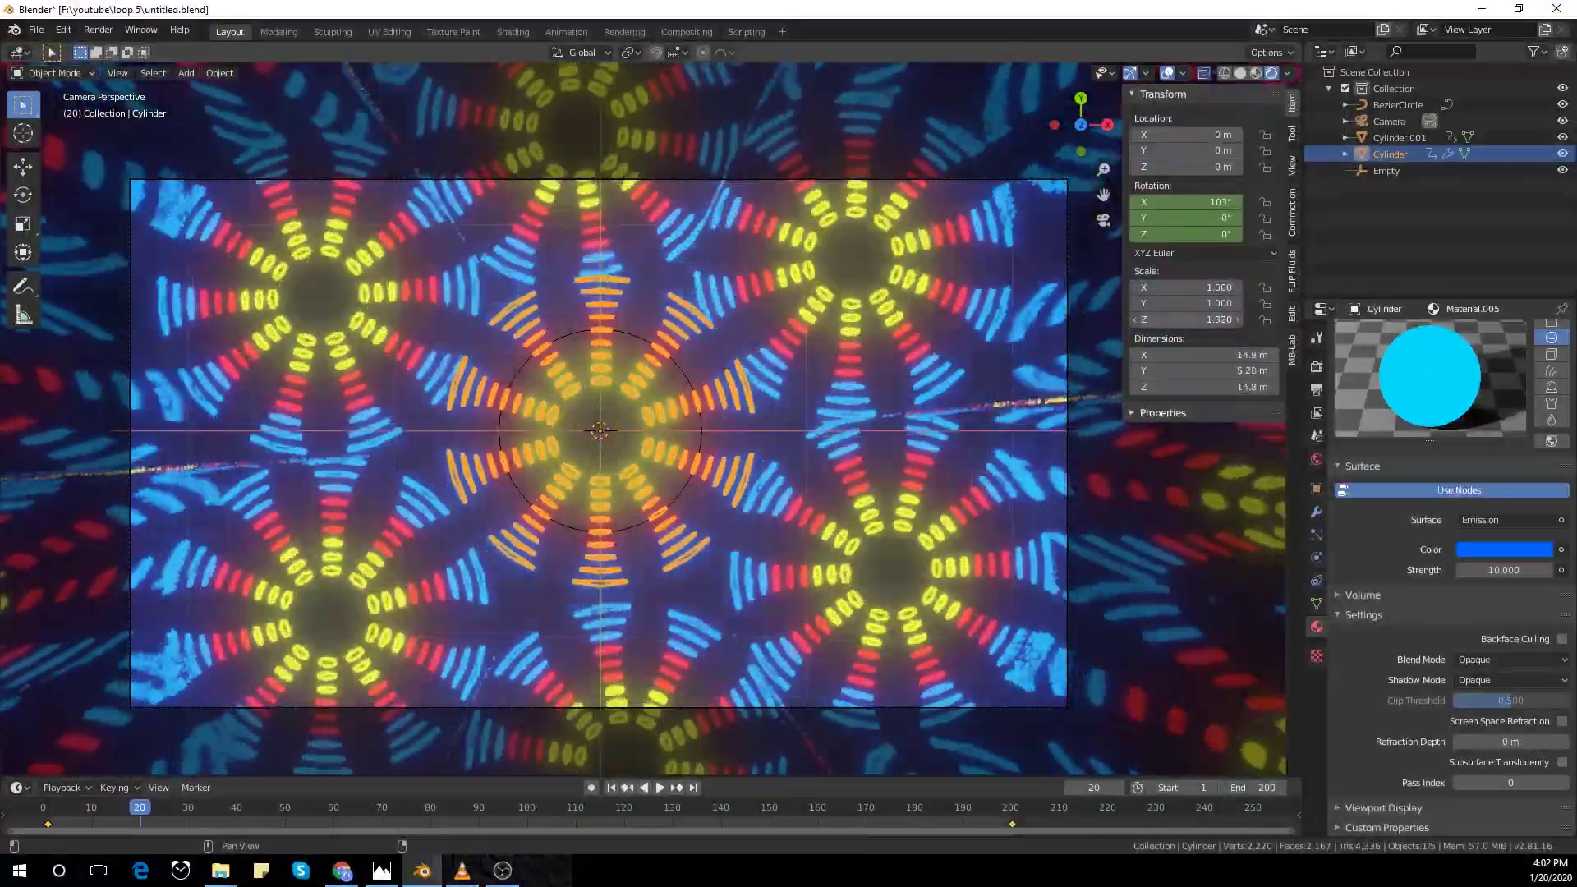
right_click(1190, 319)
mouse_move(138, 809)
left_mouse_down()
mouse_move(94, 815)
mouse_move(196, 820)
mouse_move(140, 826)
left_mouse_up()
left_click_drag(1190, 234, 1185, 234)
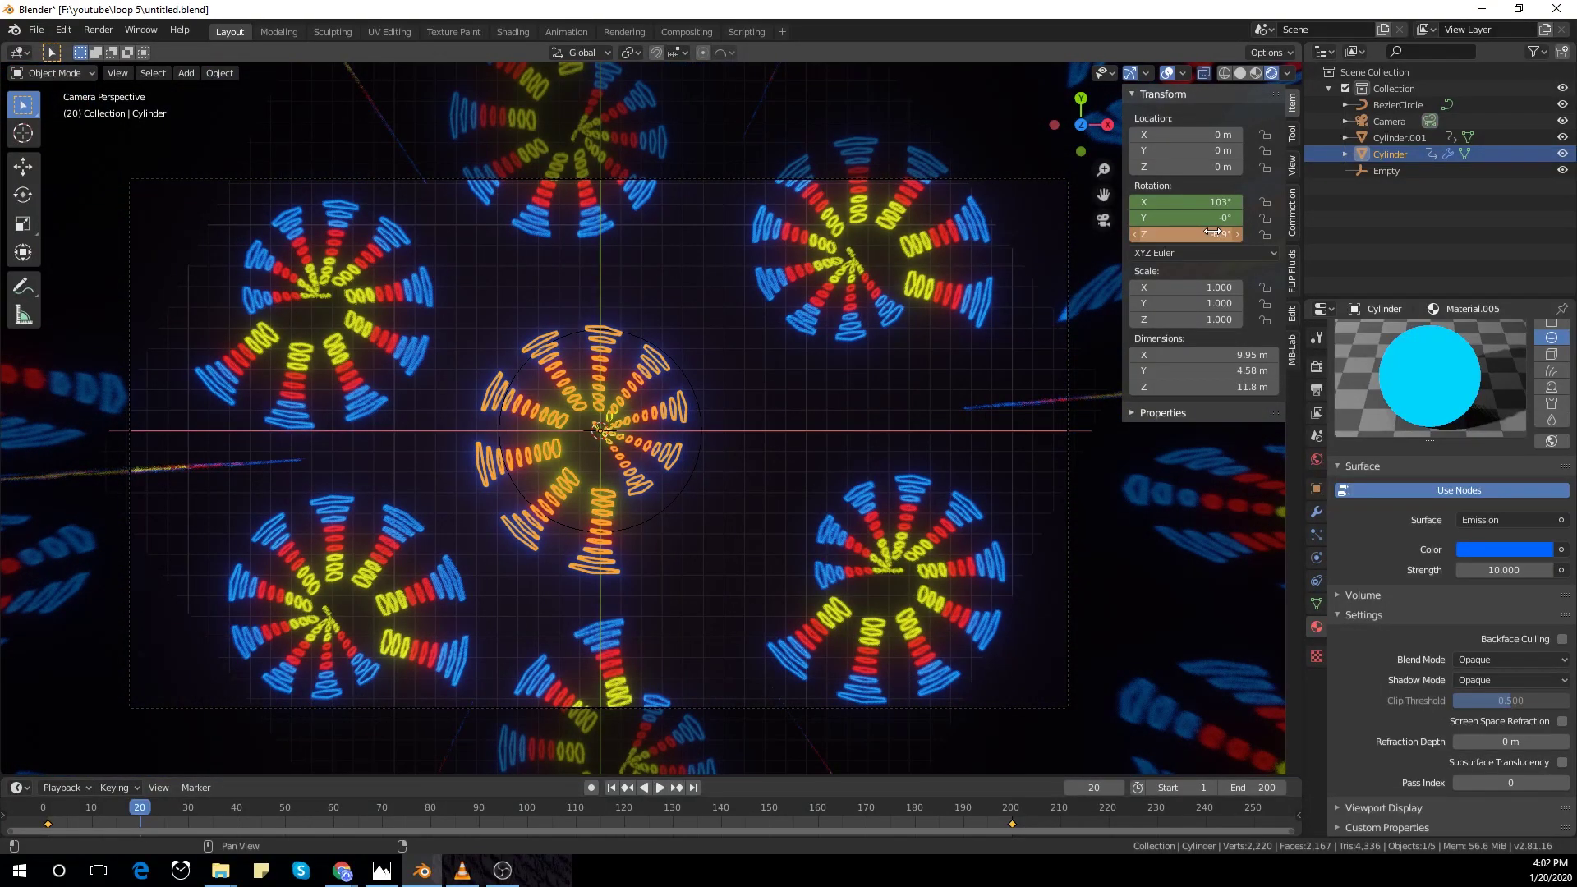
Step: Set the ring stacks' Z rotation to about -8.8° on frame 1 and keyframe it
left_click_drag(139, 817, 49, 811)
left_click_drag(1237, 237, 1230, 238)
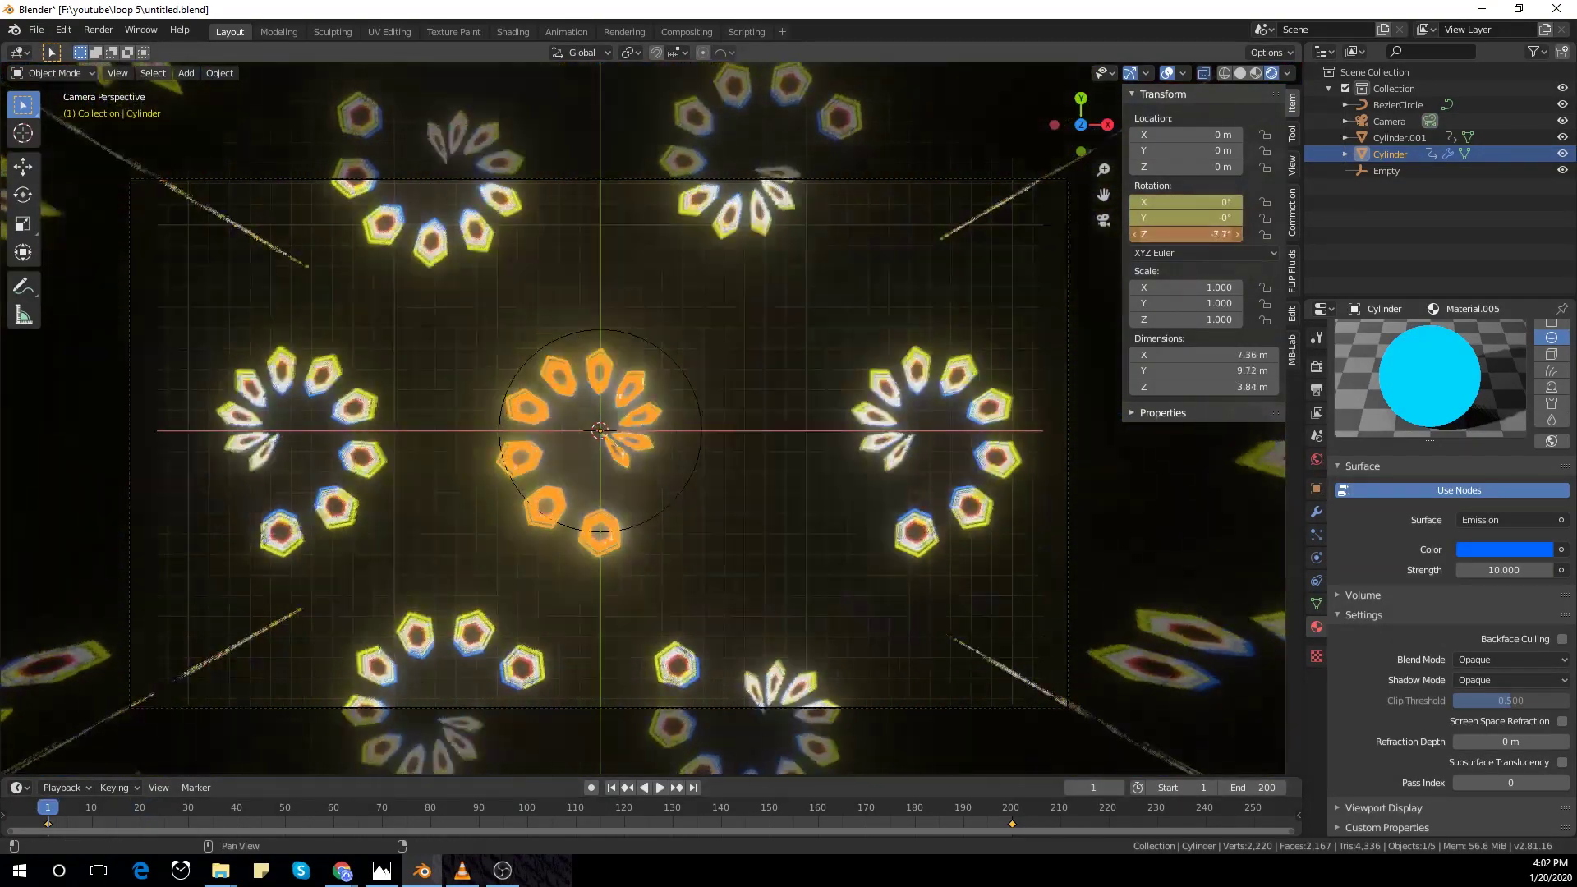
right_click(1191, 234)
left_click(1150, 230)
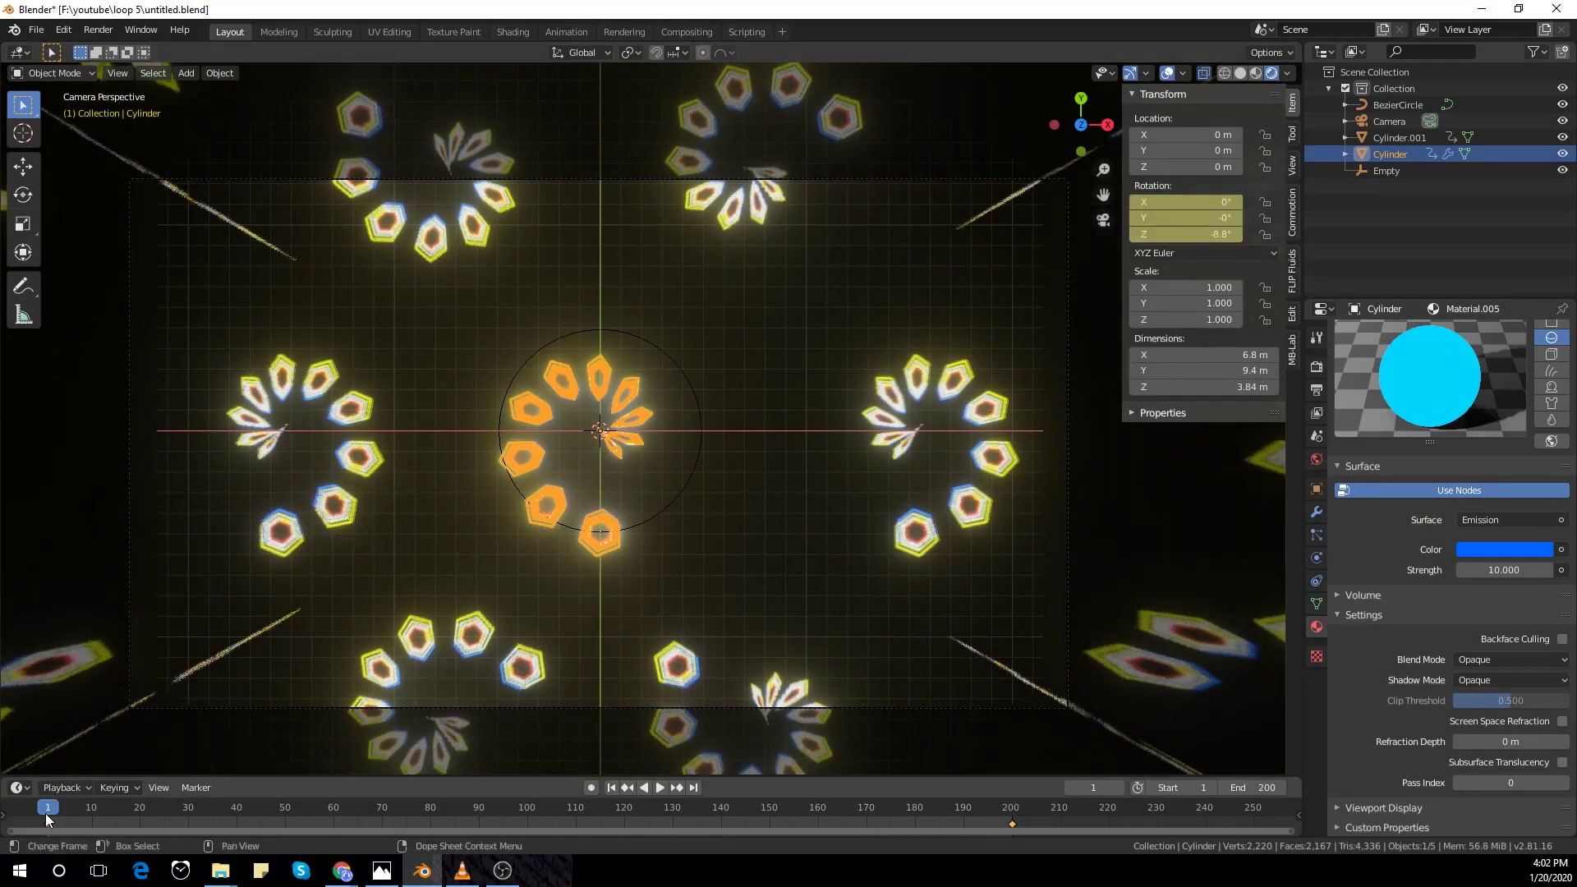
Step: Keyframe the ring stacks' Z rotation at 0° on frame 30
key("space")
key("space")
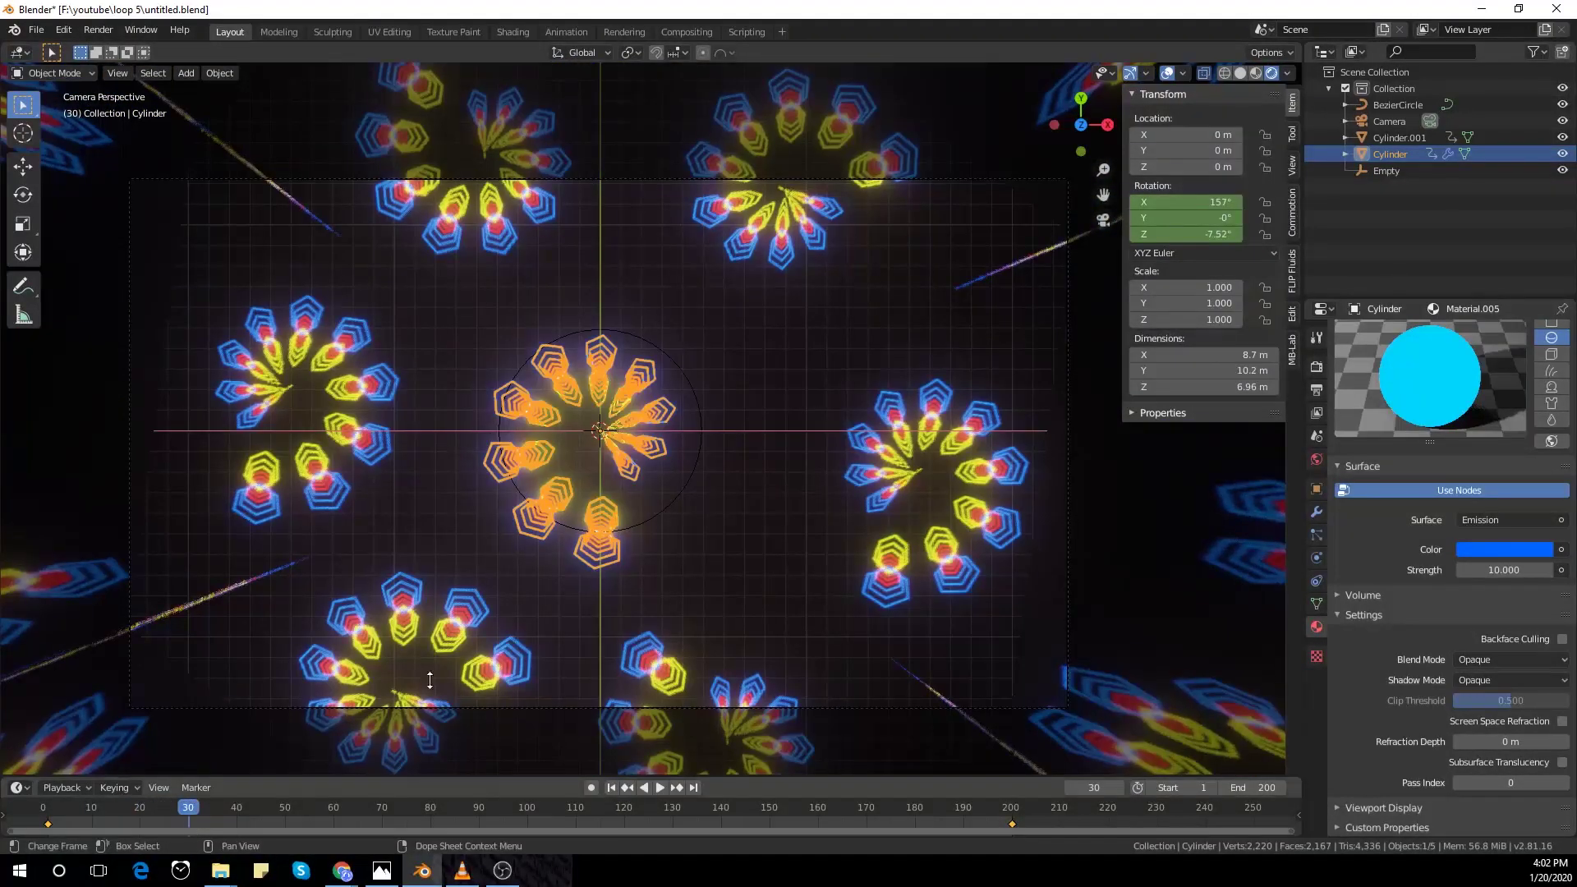
left_click(1187, 234)
type("0")
key("Return")
right_click(1187, 234)
left_click(1187, 232)
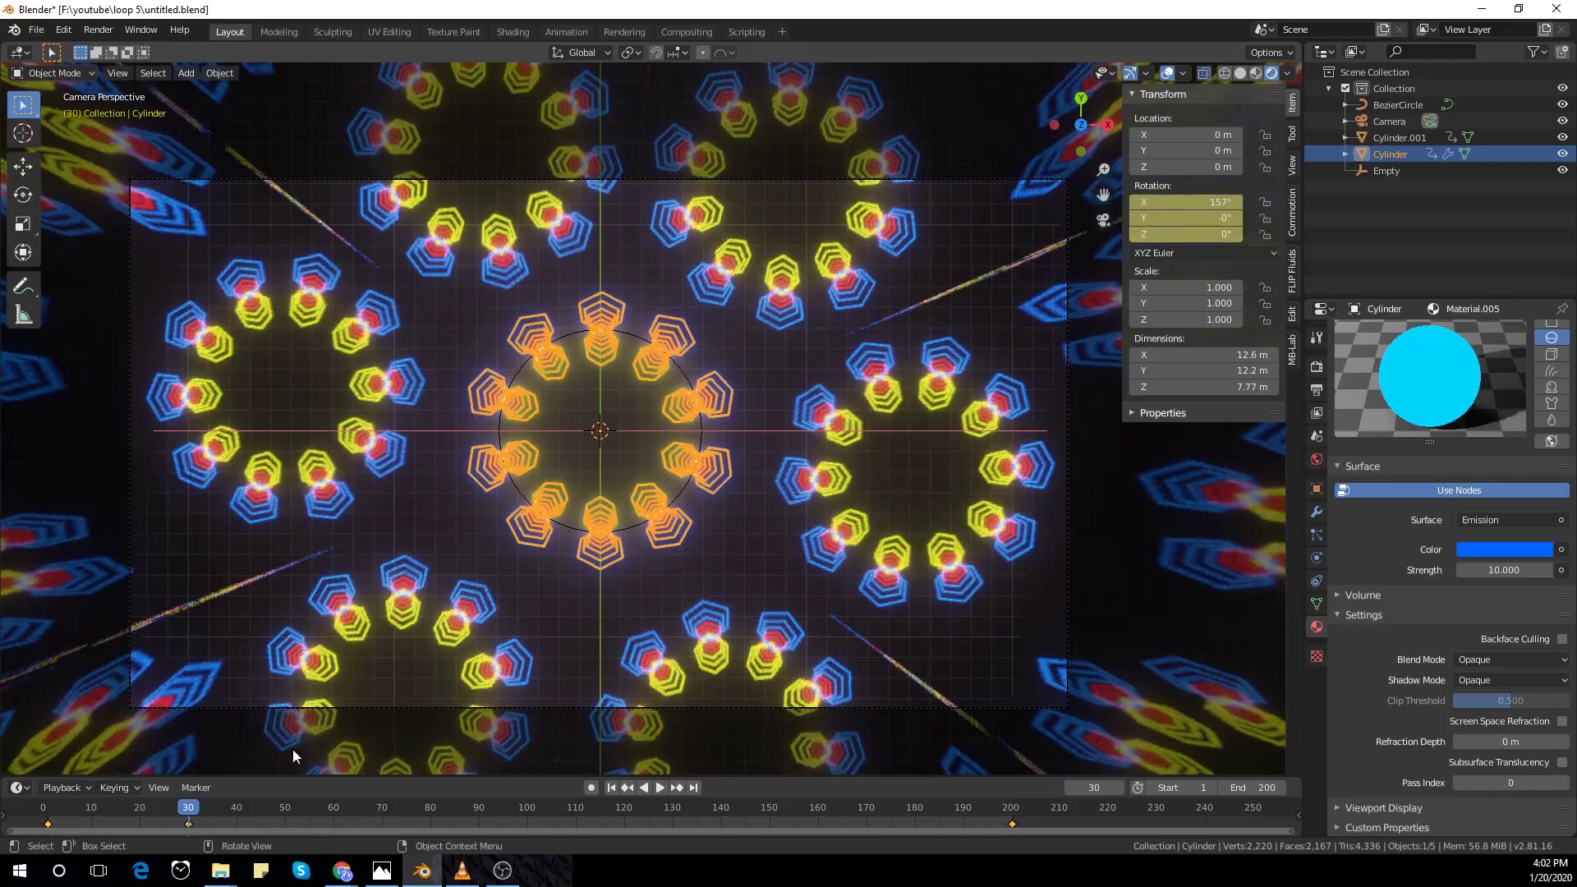
Step: Set the ring stacks' Y scale to -10 on frame 50 and keyframe the scale
left_click(44, 820)
key("space")
left_click_drag(43, 828, 285, 817)
key("space")
mouse_move(1213, 318)
left_mouse_down()
mouse_move(1240, 318)
mouse_move(1213, 319)
mouse_move(1224, 288)
mouse_move(1174, 303)
mouse_move(1273, 302)
mouse_move(1215, 302)
left_mouse_up()
key("ctrl+z")
key("ctrl+z")
left_click(1207, 302)
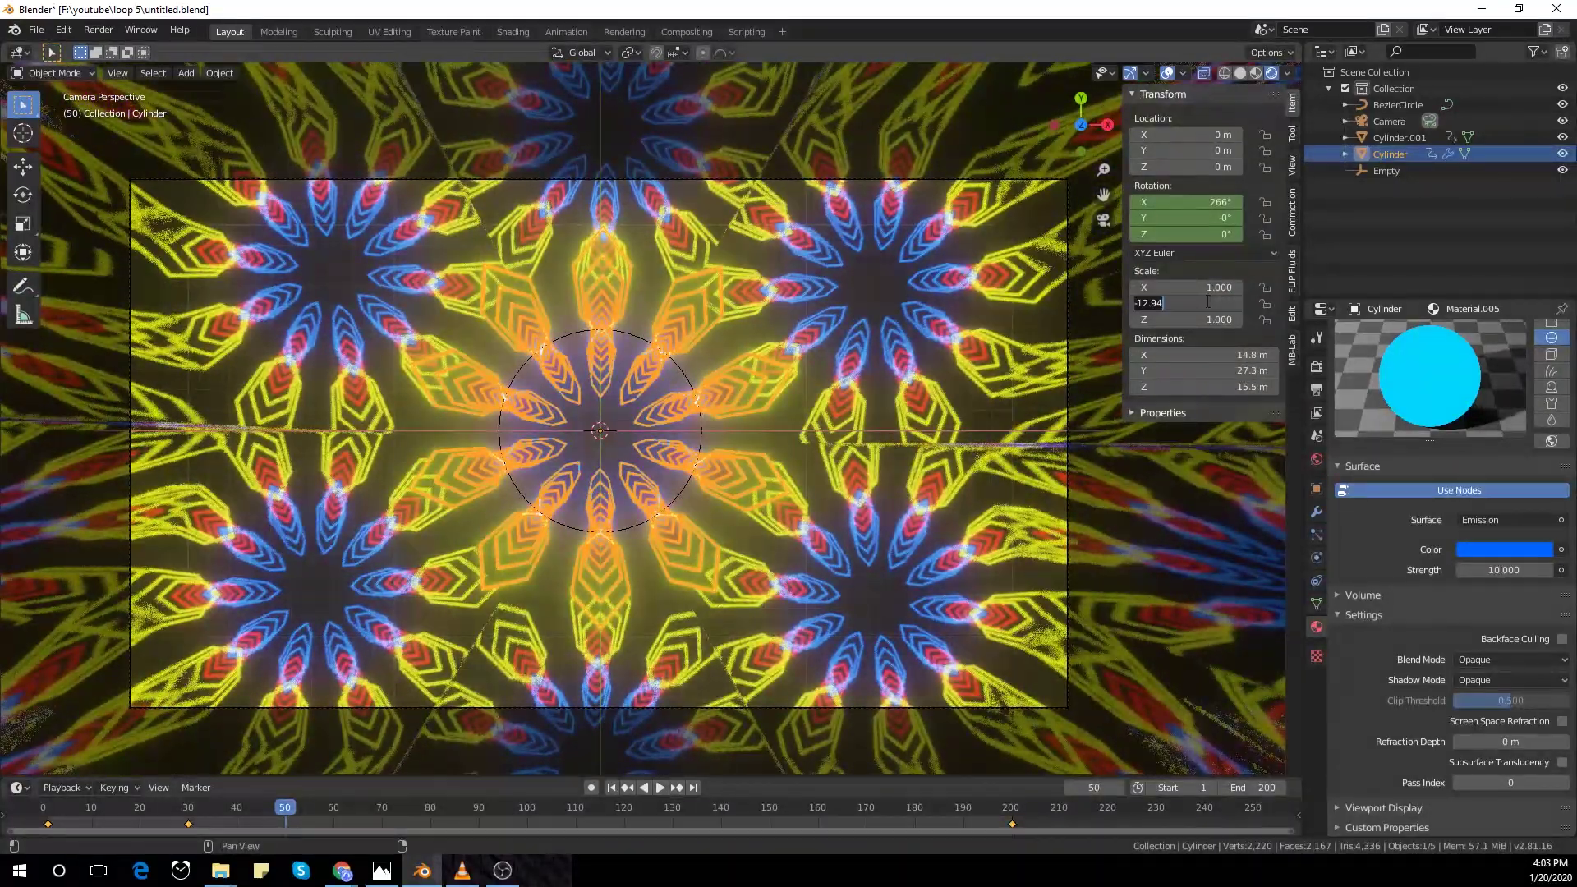
type("-10")
key("Return")
right_click(1210, 300)
left_click(1210, 301)
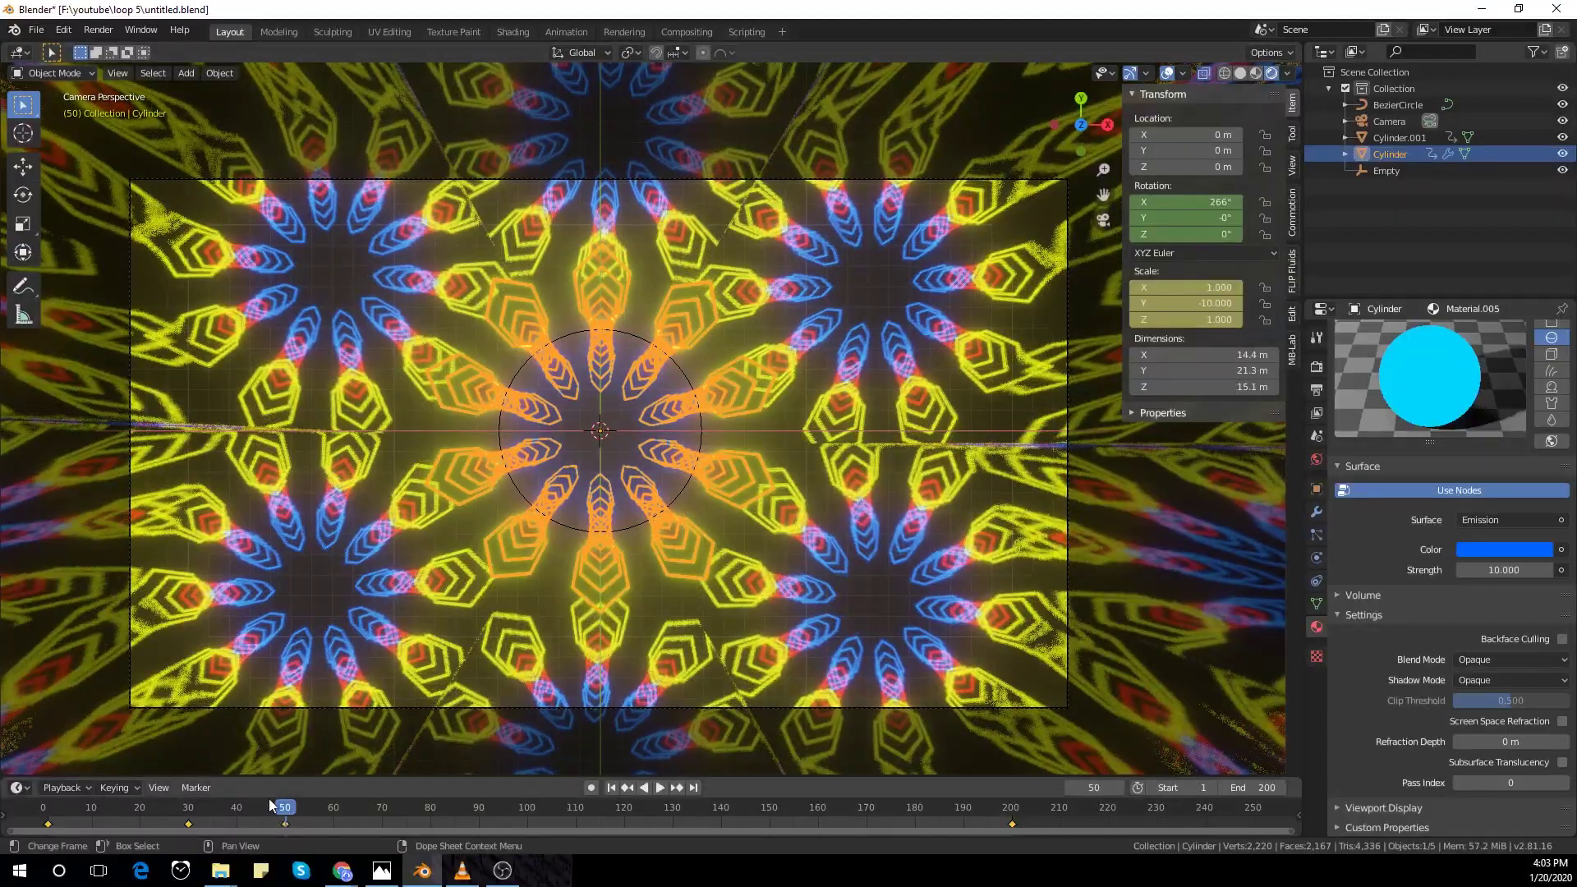
Step: Set the ring stacks' Y scale to 1 on frame 30 and keyframe the scale
left_click_drag(268, 804, 190, 819)
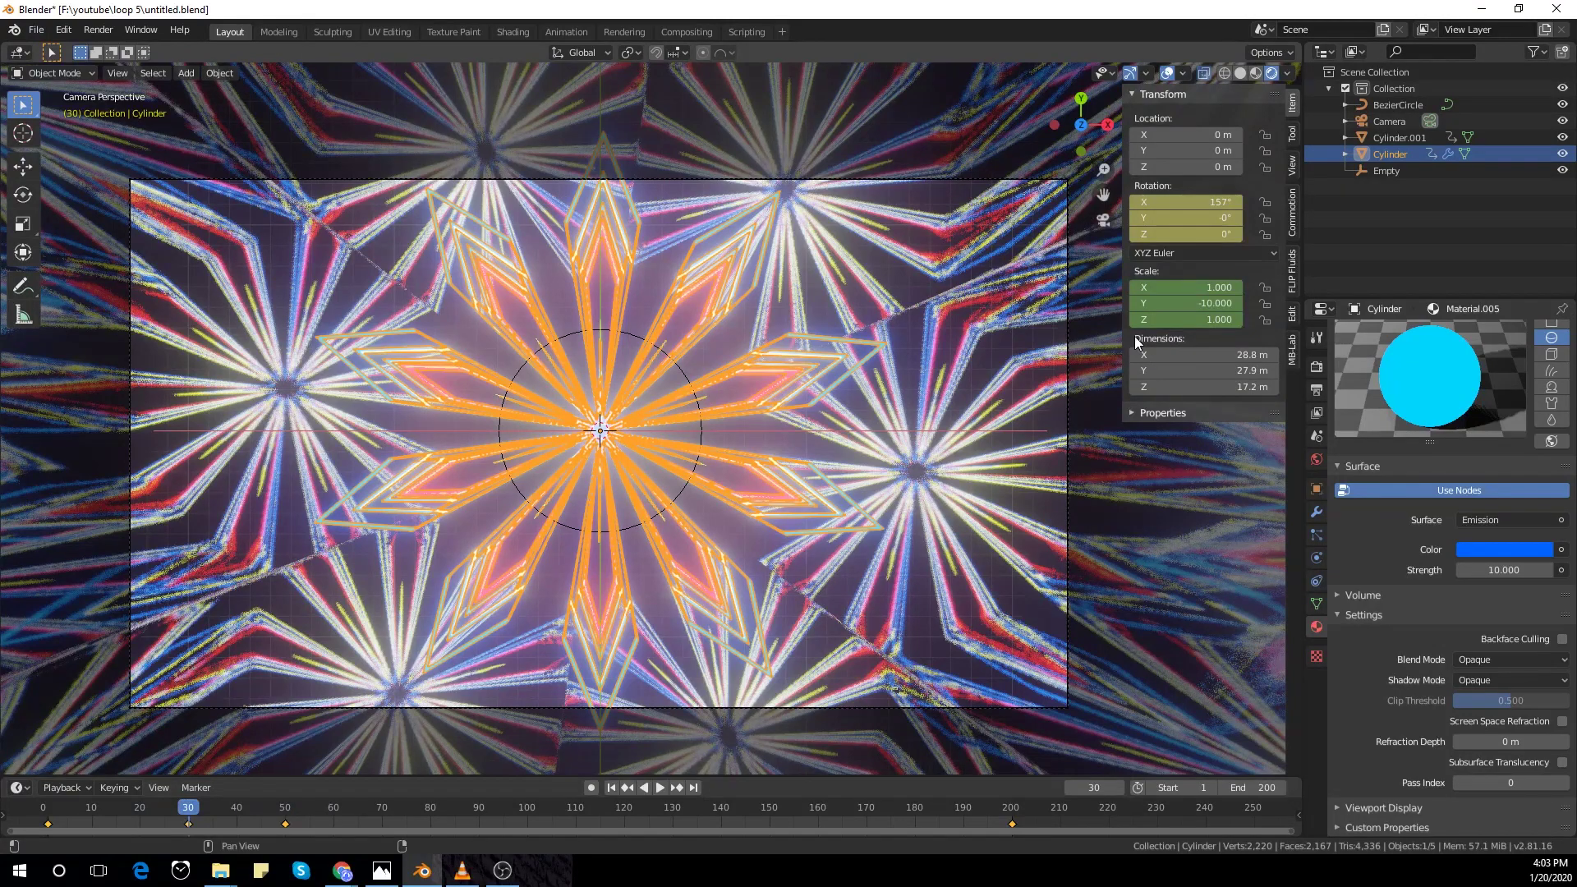
left_click_drag(1207, 201, 1216, 202)
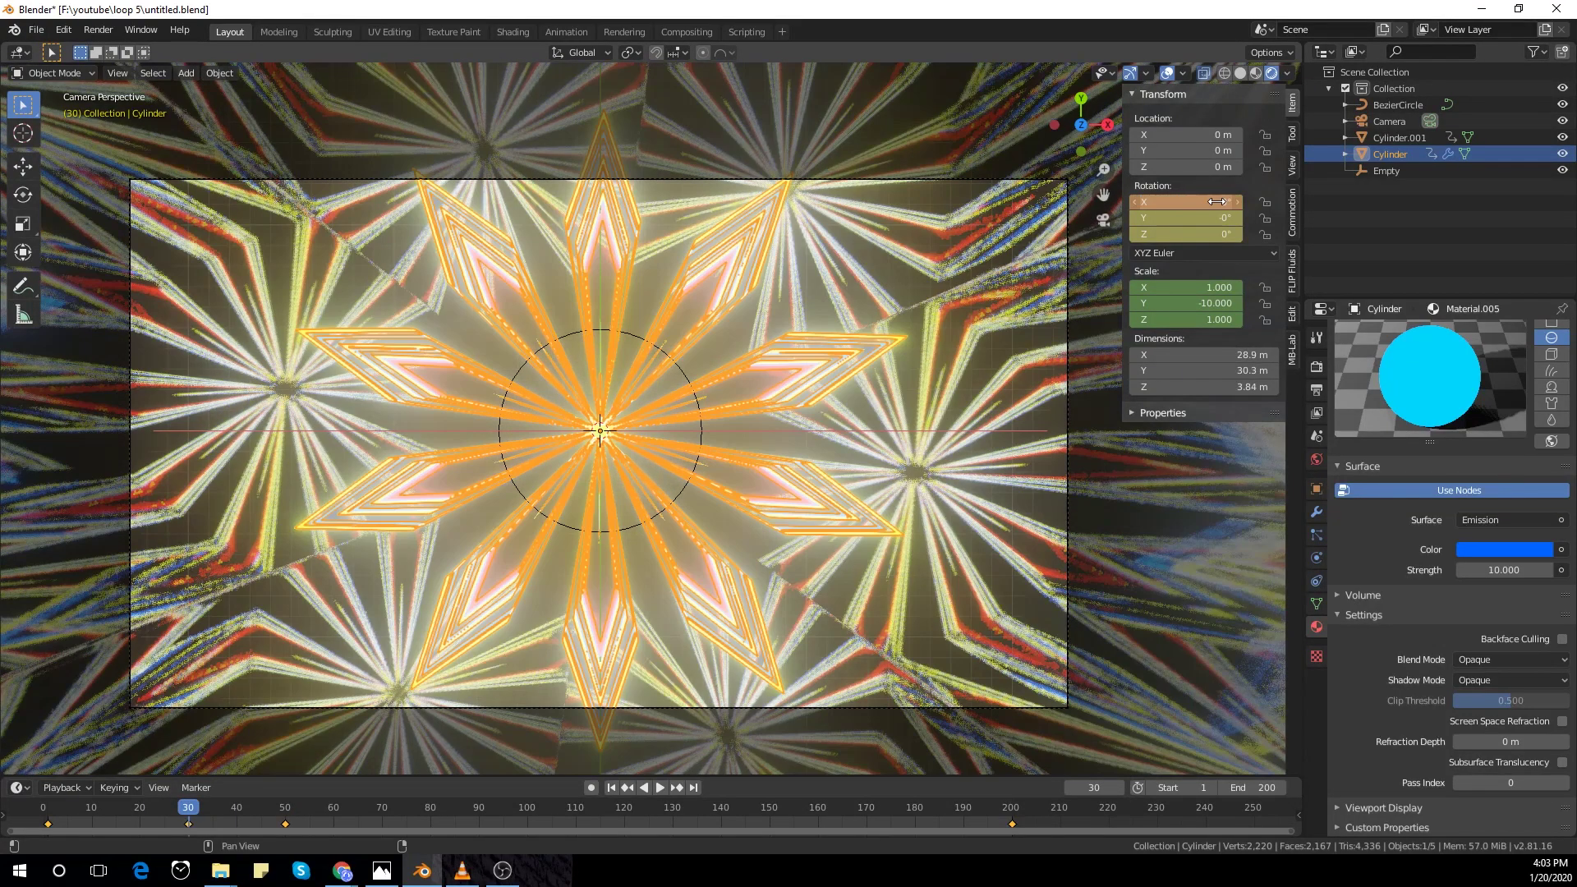
right_click(1217, 202)
left_click(1203, 207)
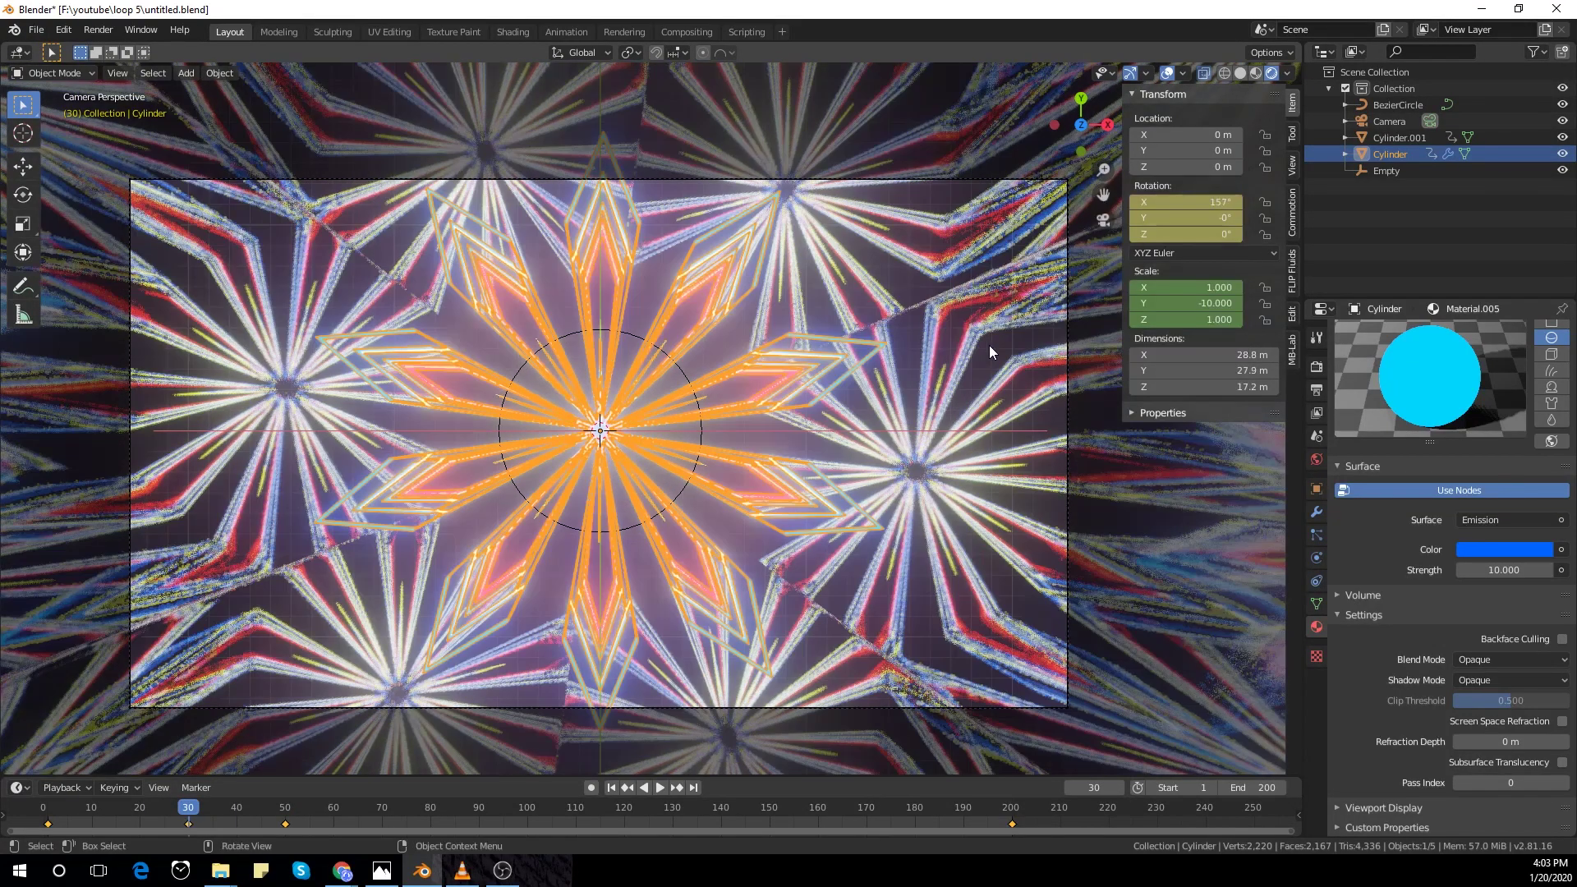
left_click_drag(1188, 303, 1211, 302)
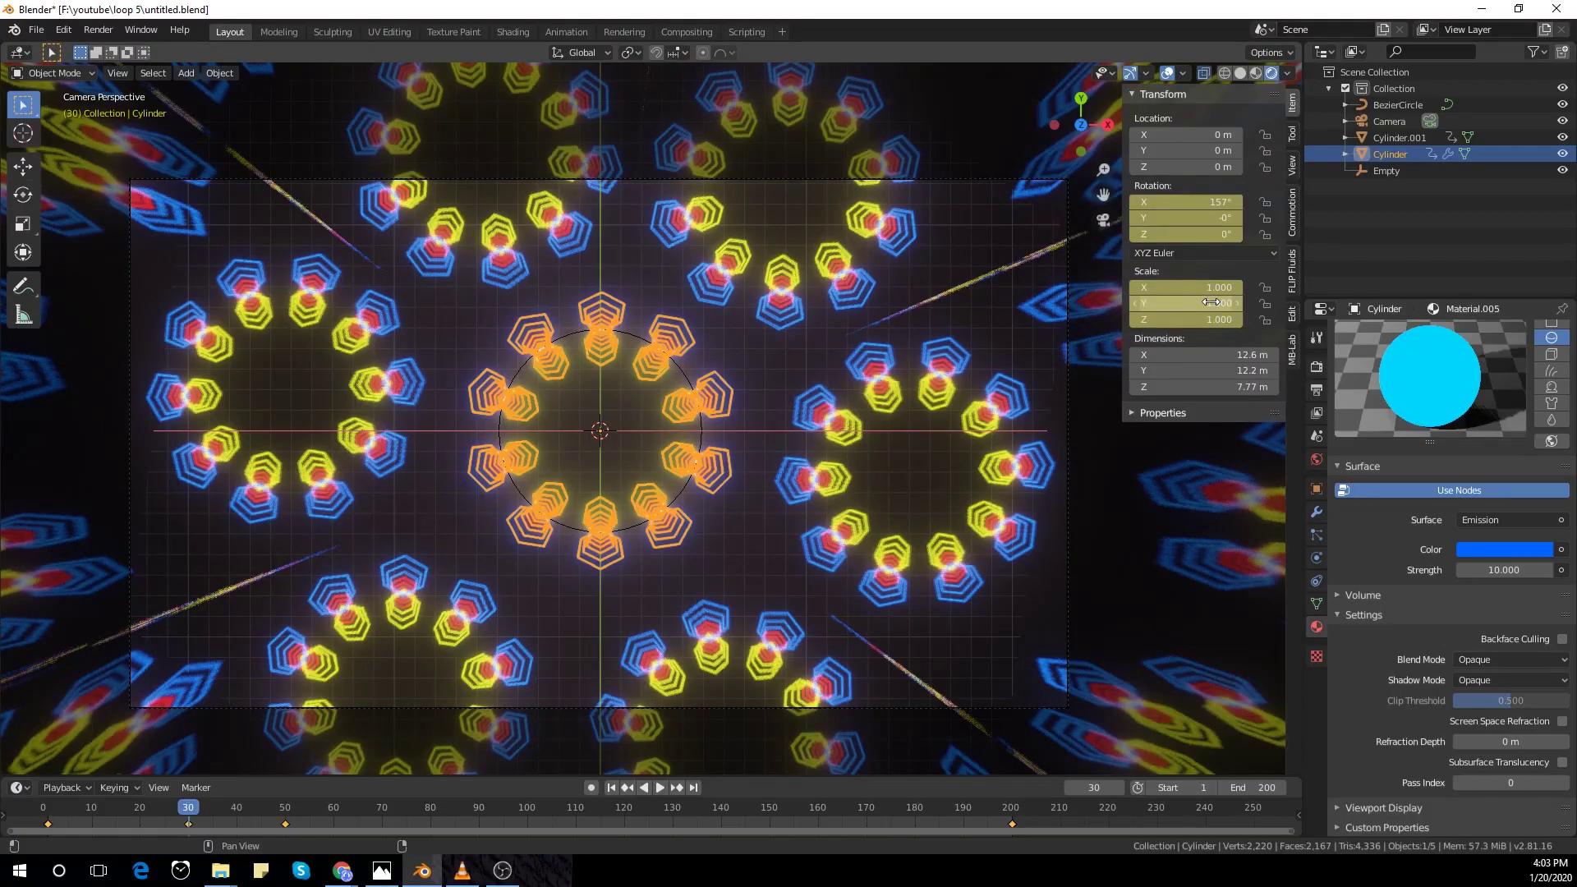
Step: Set the ring stacks' Y scale to 1 on frame 75 and keyframe the scale
key("space")
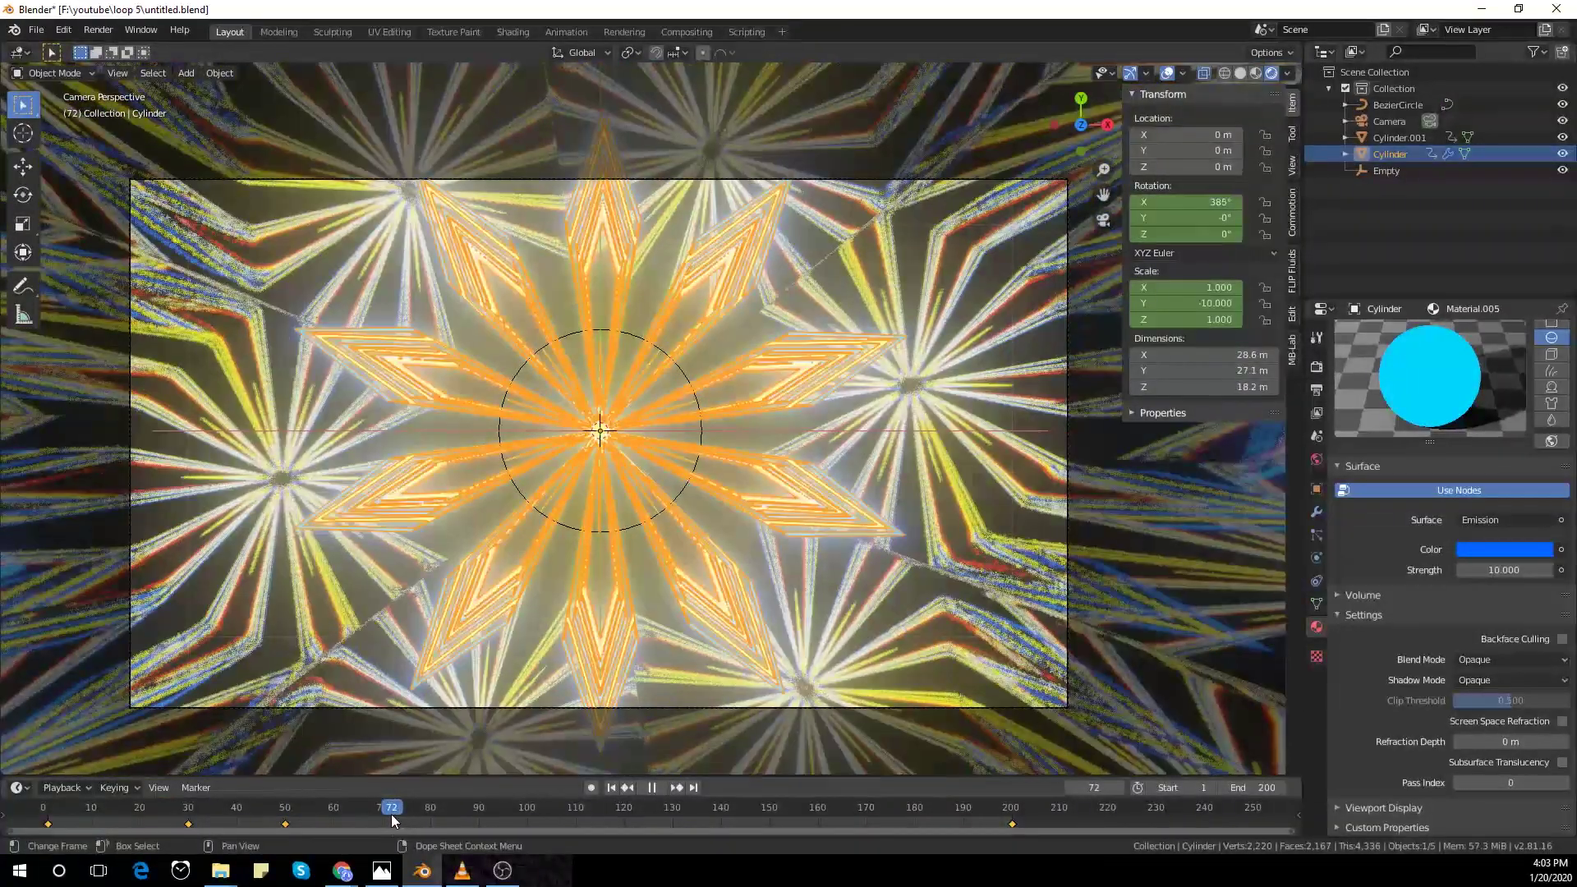
key("space")
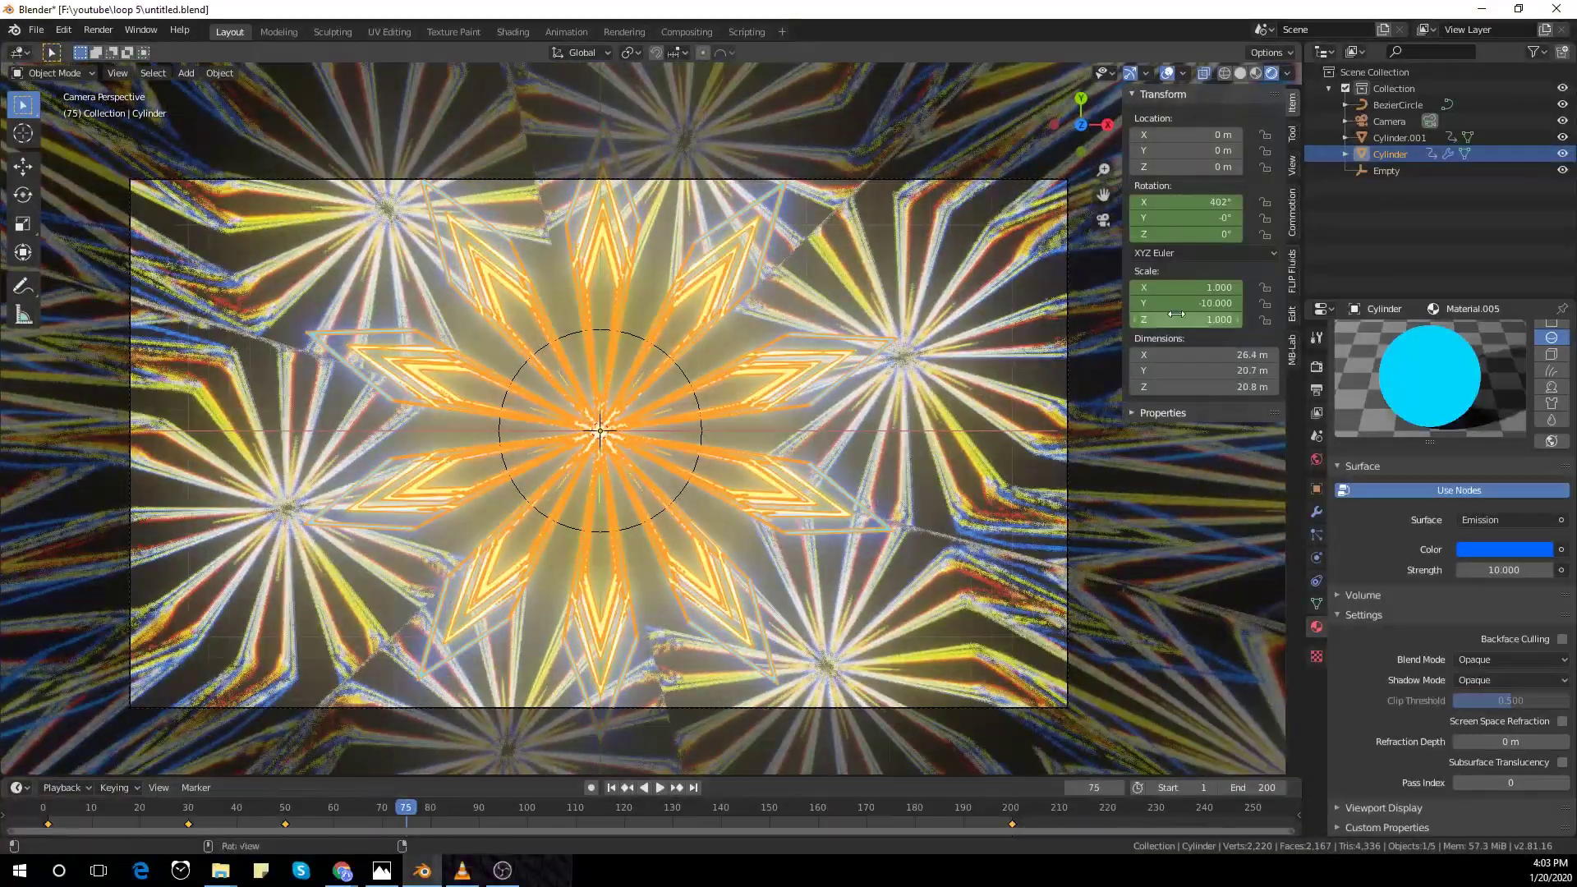
type("1")
key("Return")
right_click(1189, 306)
left_click(1188, 306)
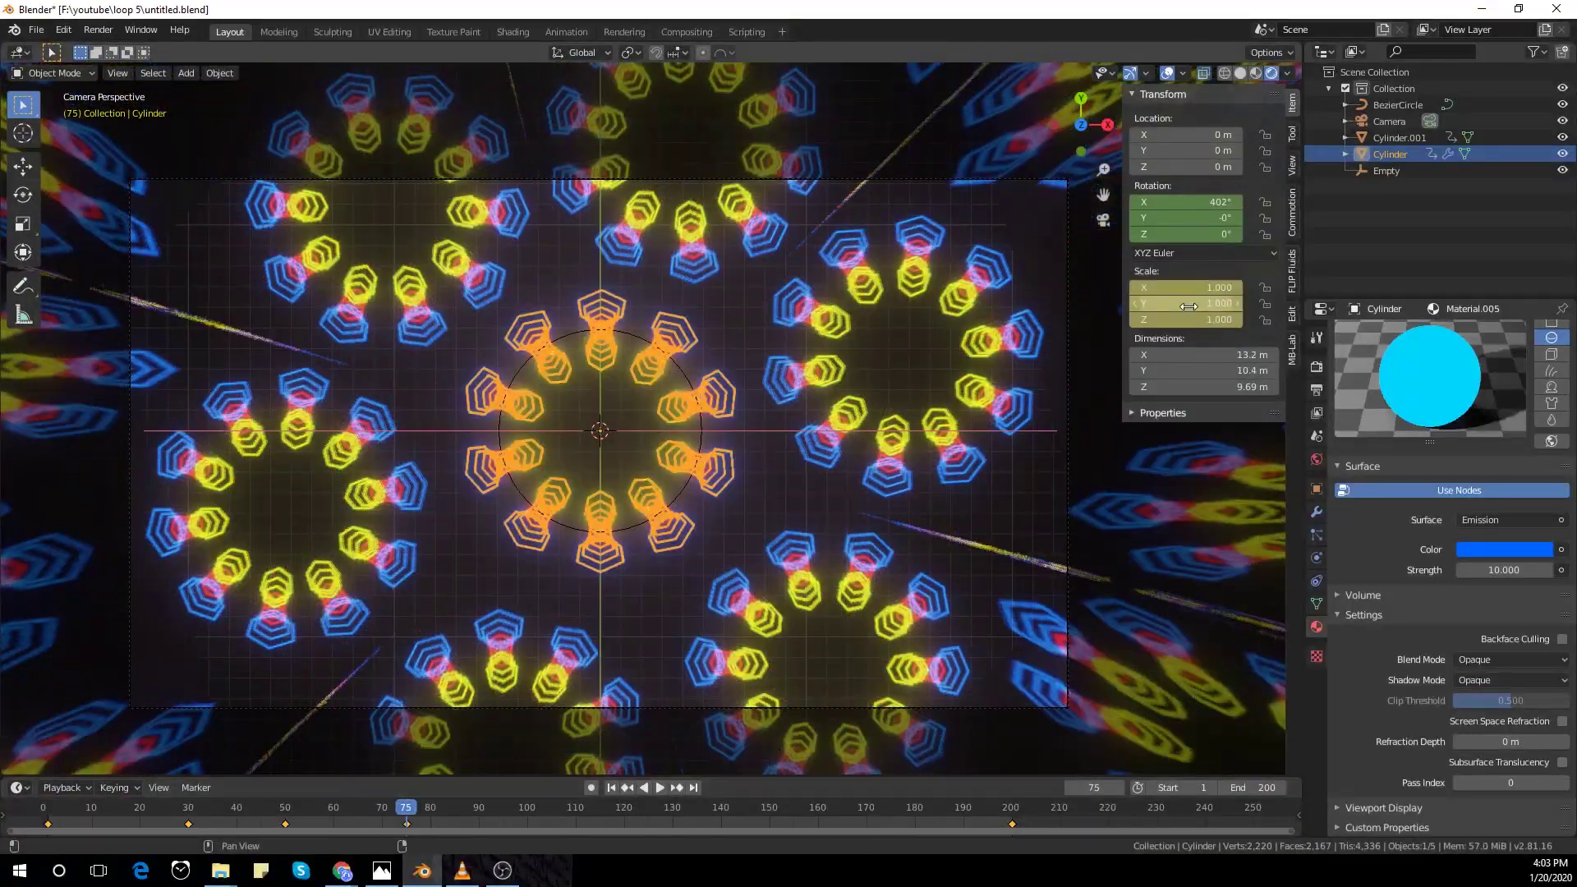
Step: Play the animation from near its start to past frame 120 to check the scale changes
left_click_drag(405, 809, 80, 825)
key("space")
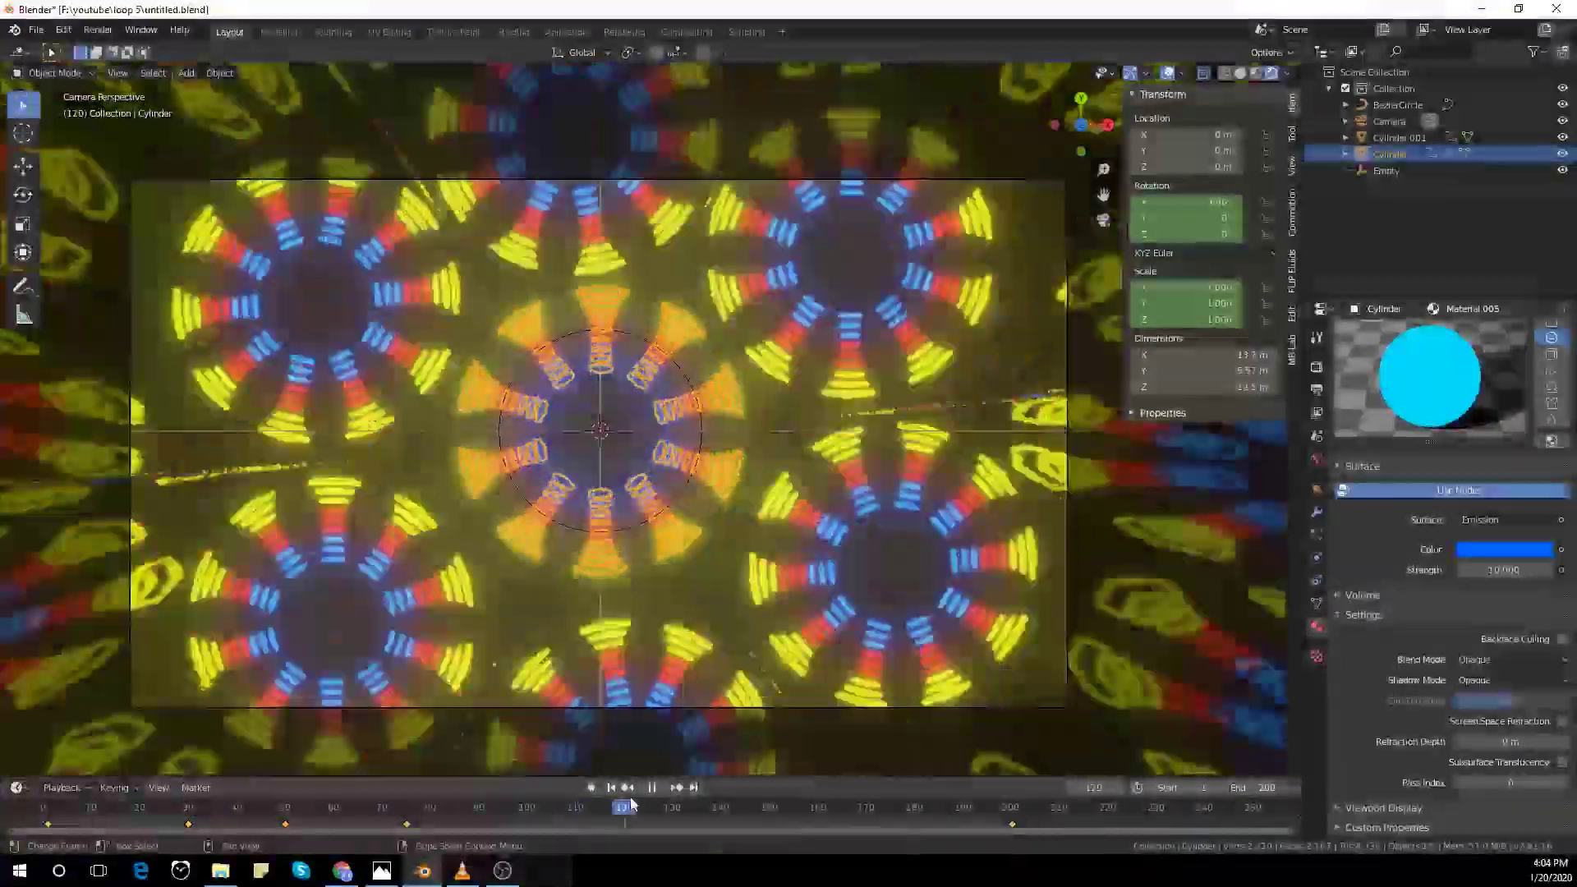
left_click(651, 789)
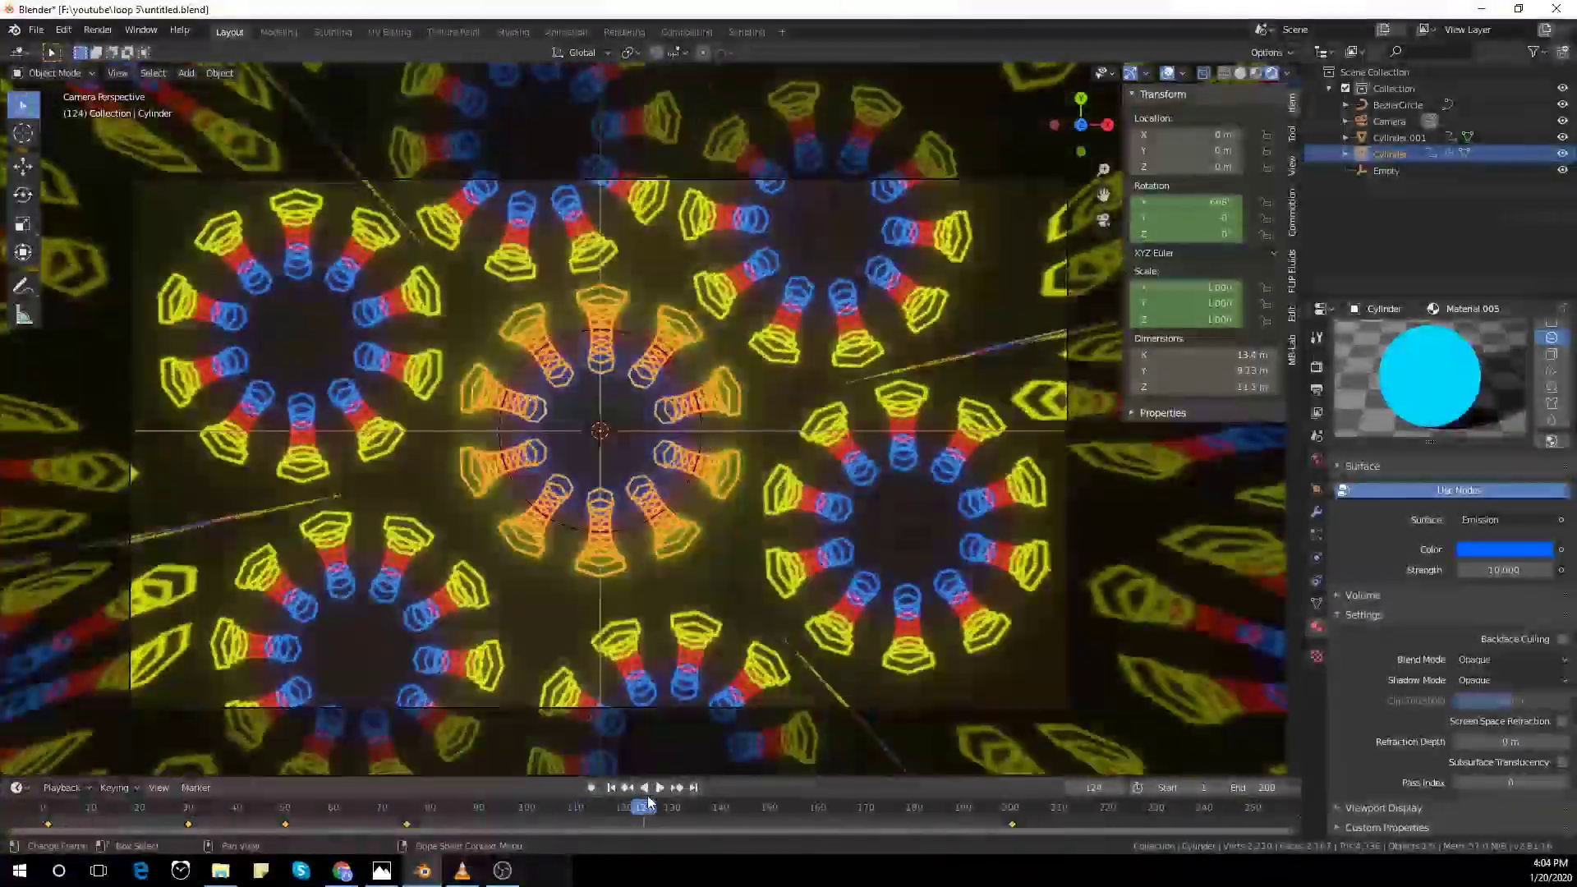
Step: Copy the ring stacks' Z rotation of about -8.8° from frame 1 and keyframe it on frame 200
left_click_drag(636, 806, 46, 813)
double_click(1174, 235)
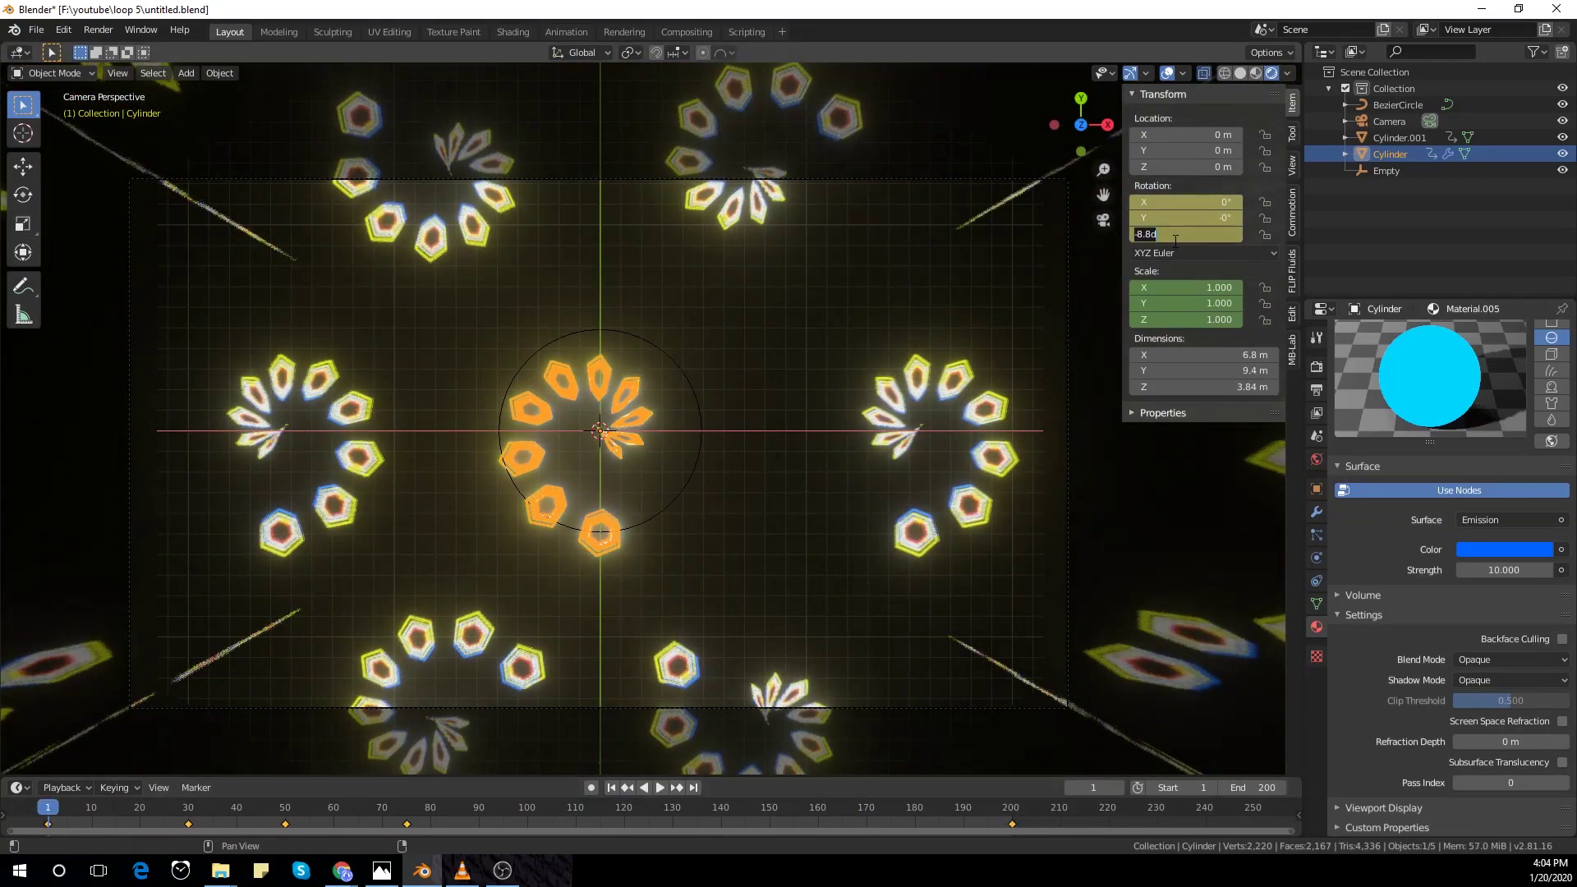
key("Return")
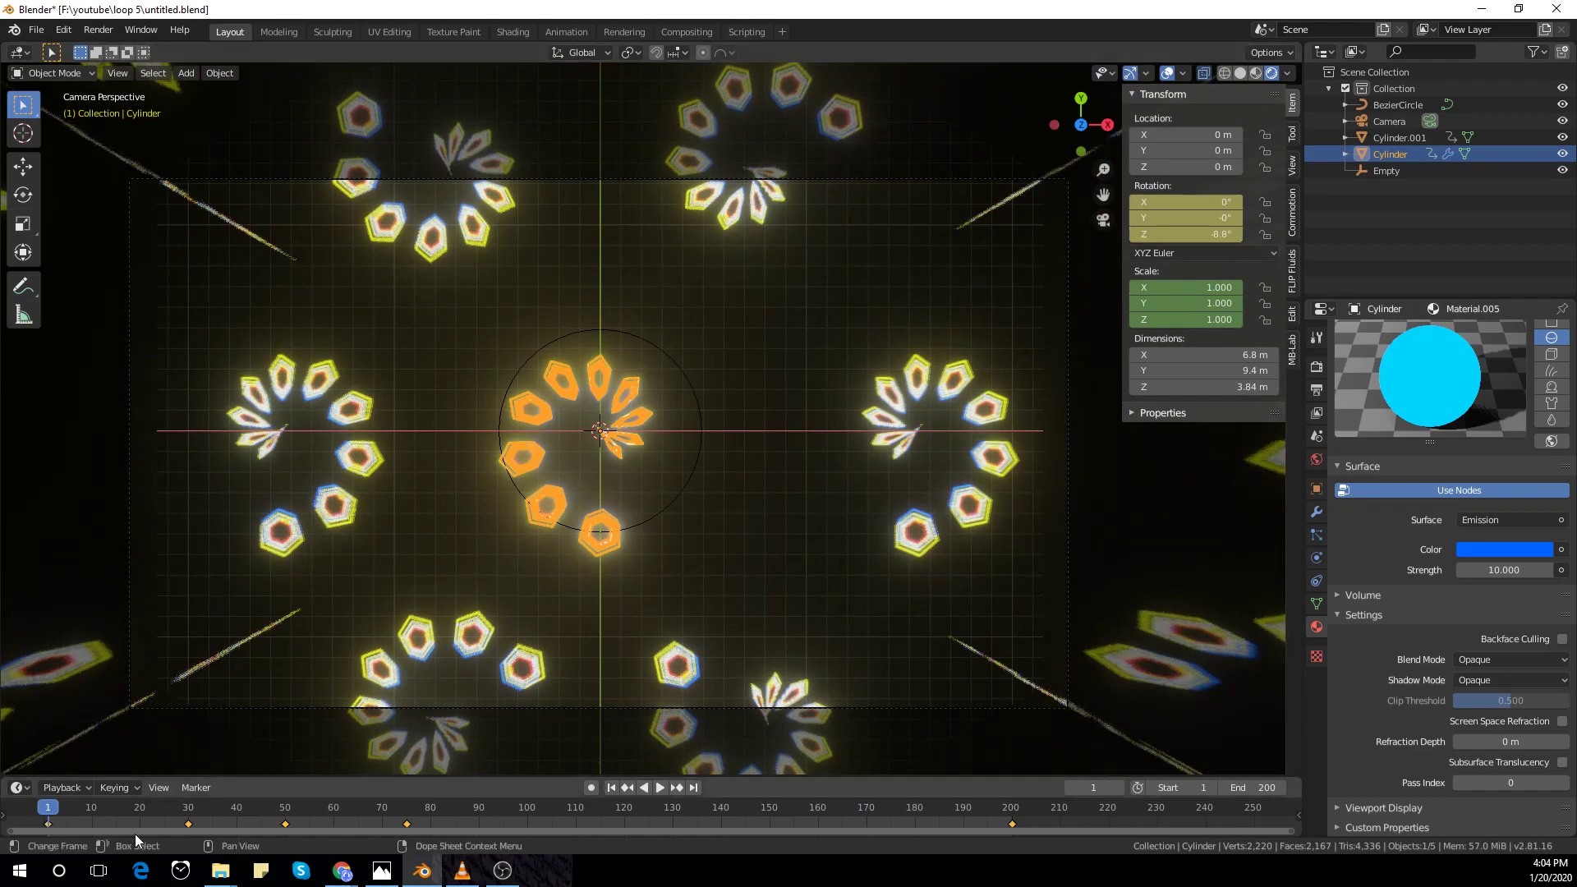
left_click_drag(48, 808, 1011, 808)
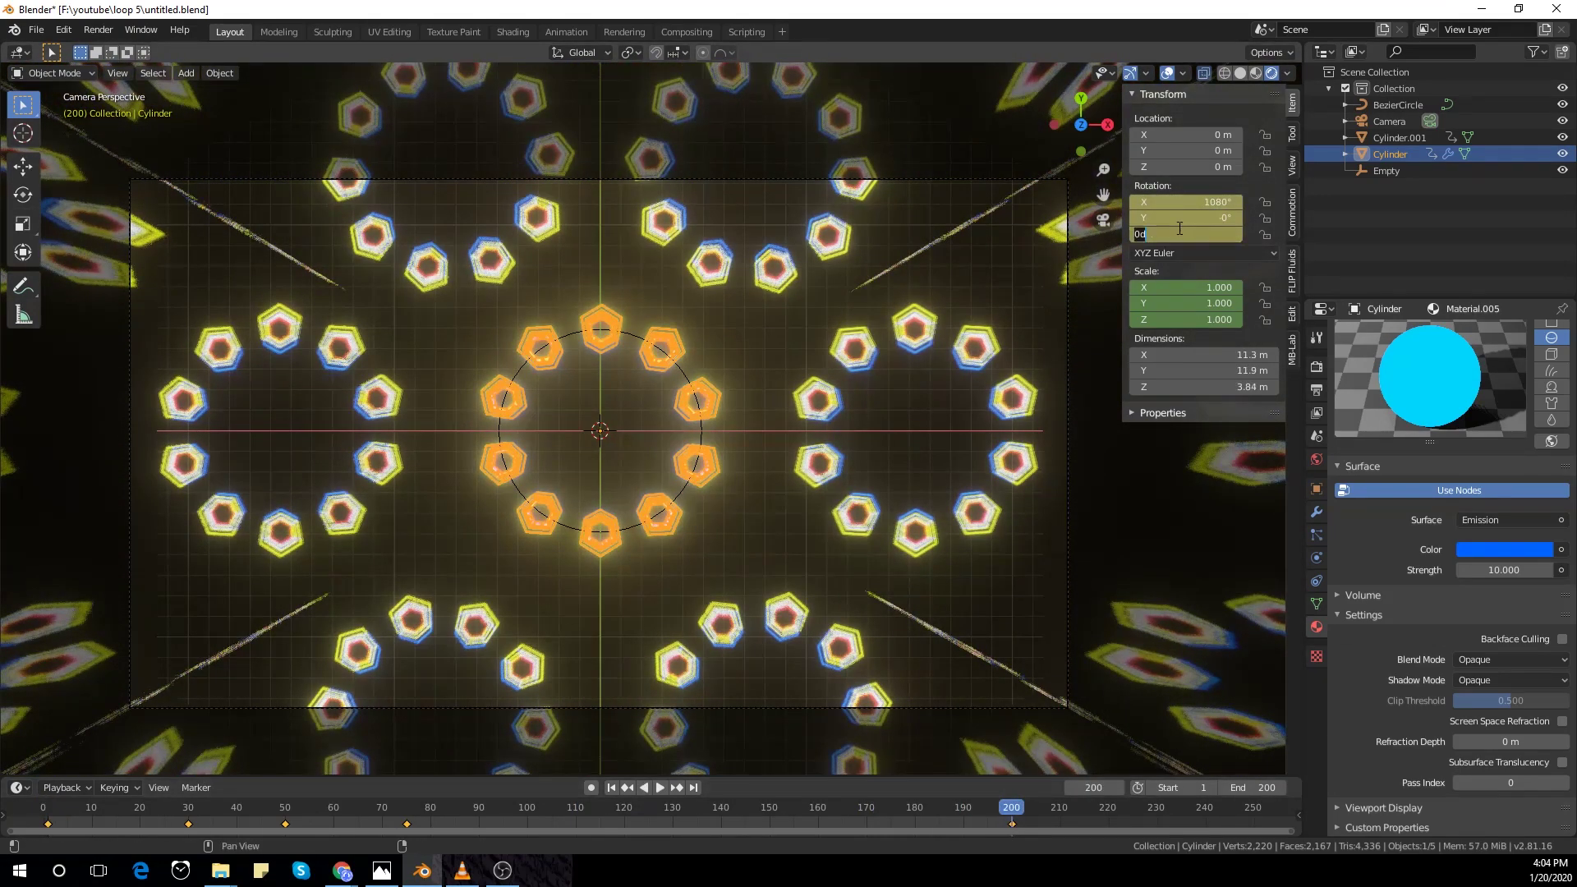
key("Return")
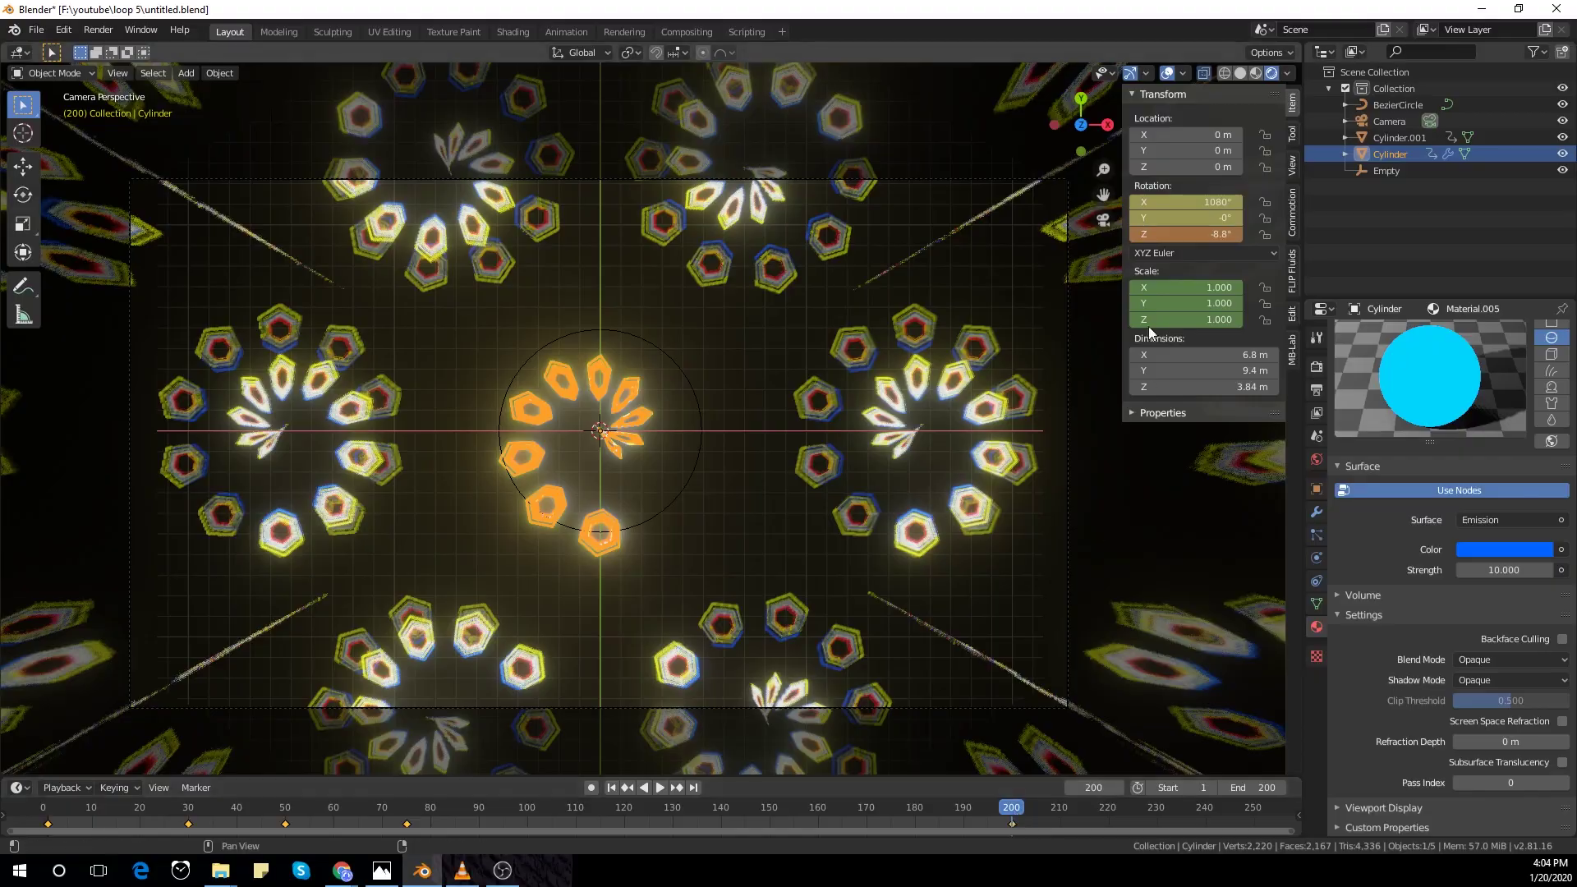
right_click(1184, 232)
left_click(1183, 231)
Step: Adjust the ring stacks' Z scale on frame 150 and keyframe the scale
left_click_drag(1011, 828, 770, 814)
key("Return")
left_click_drag(1211, 319, 1211, 319)
right_click(1211, 320)
left_click(1211, 319)
Step: Set the ring stacks' Z scale to 1 on frame 180 and keyframe the scale
left_click_drag(797, 806, 575, 821)
type("1")
key("Return")
right_click(1190, 317)
left_click(1190, 318)
Step: Keyframe the ring stacks' Z scale at -7.280 on frame 110 and play the animation
left_click(1213, 318)
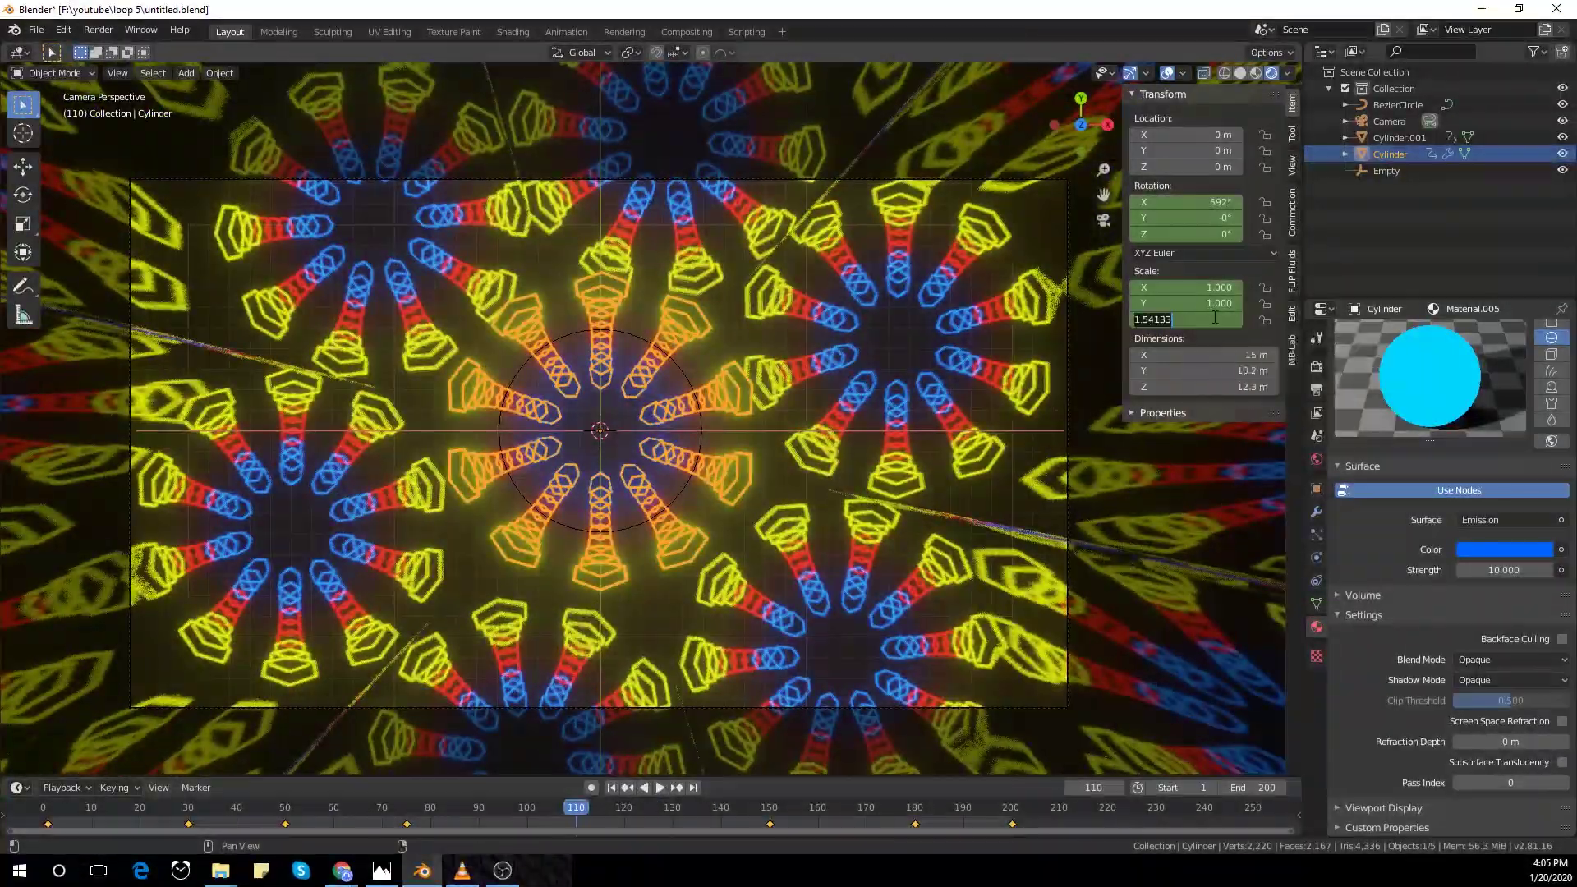
type("1")
key("Return")
right_click(1190, 323)
left_click(1190, 323)
left_click_drag(1190, 289, 1202, 327)
key("ctrl+z")
key("ctrl+z")
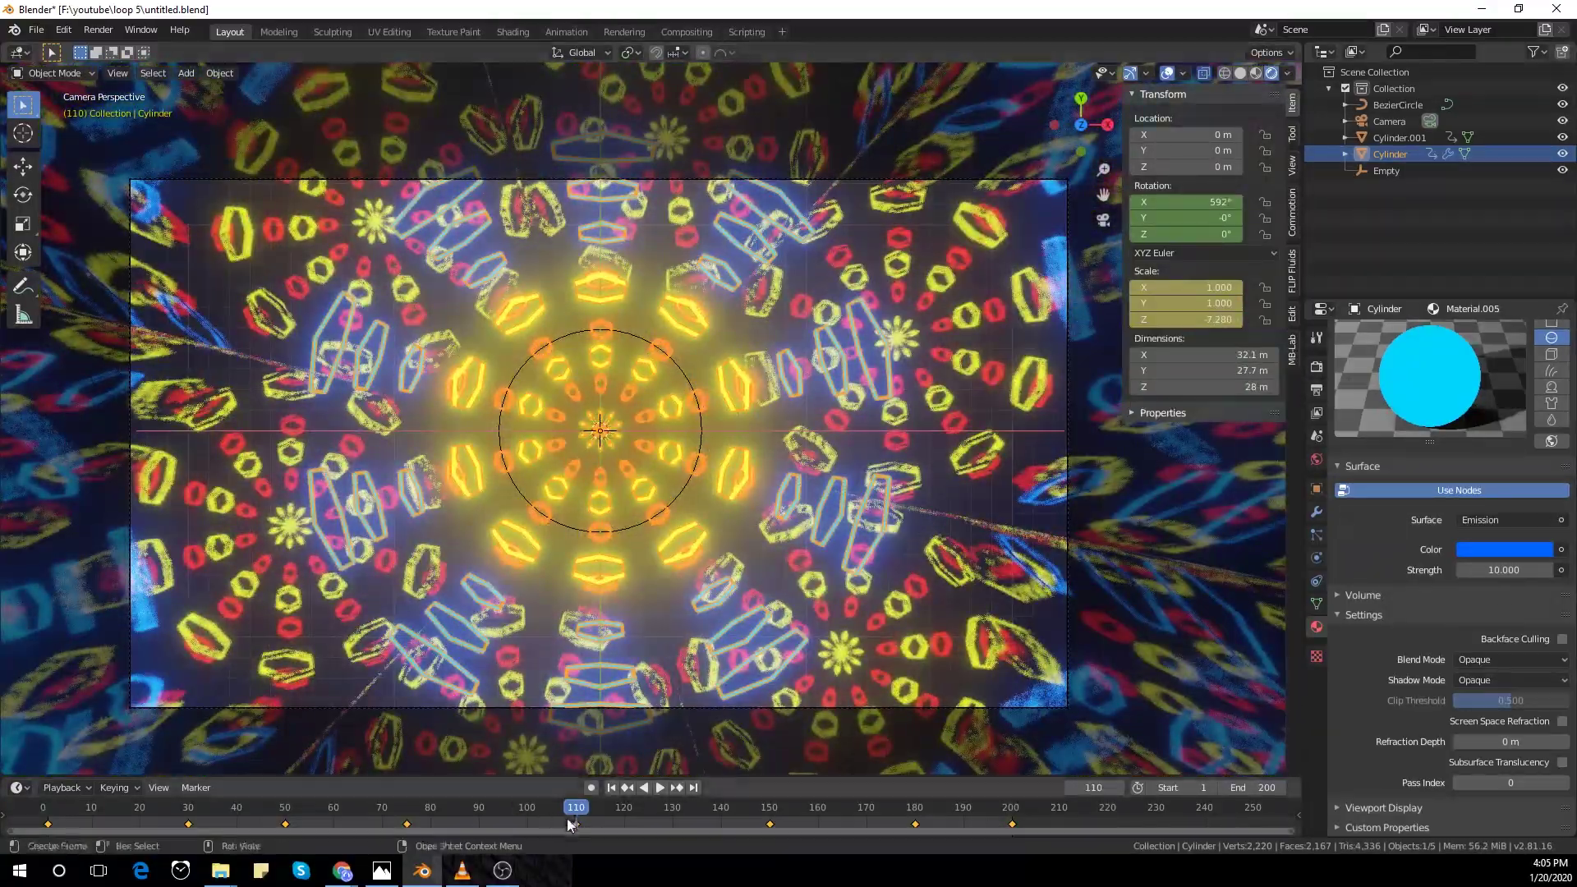
left_click_drag(567, 818, 600, 819)
key("space")
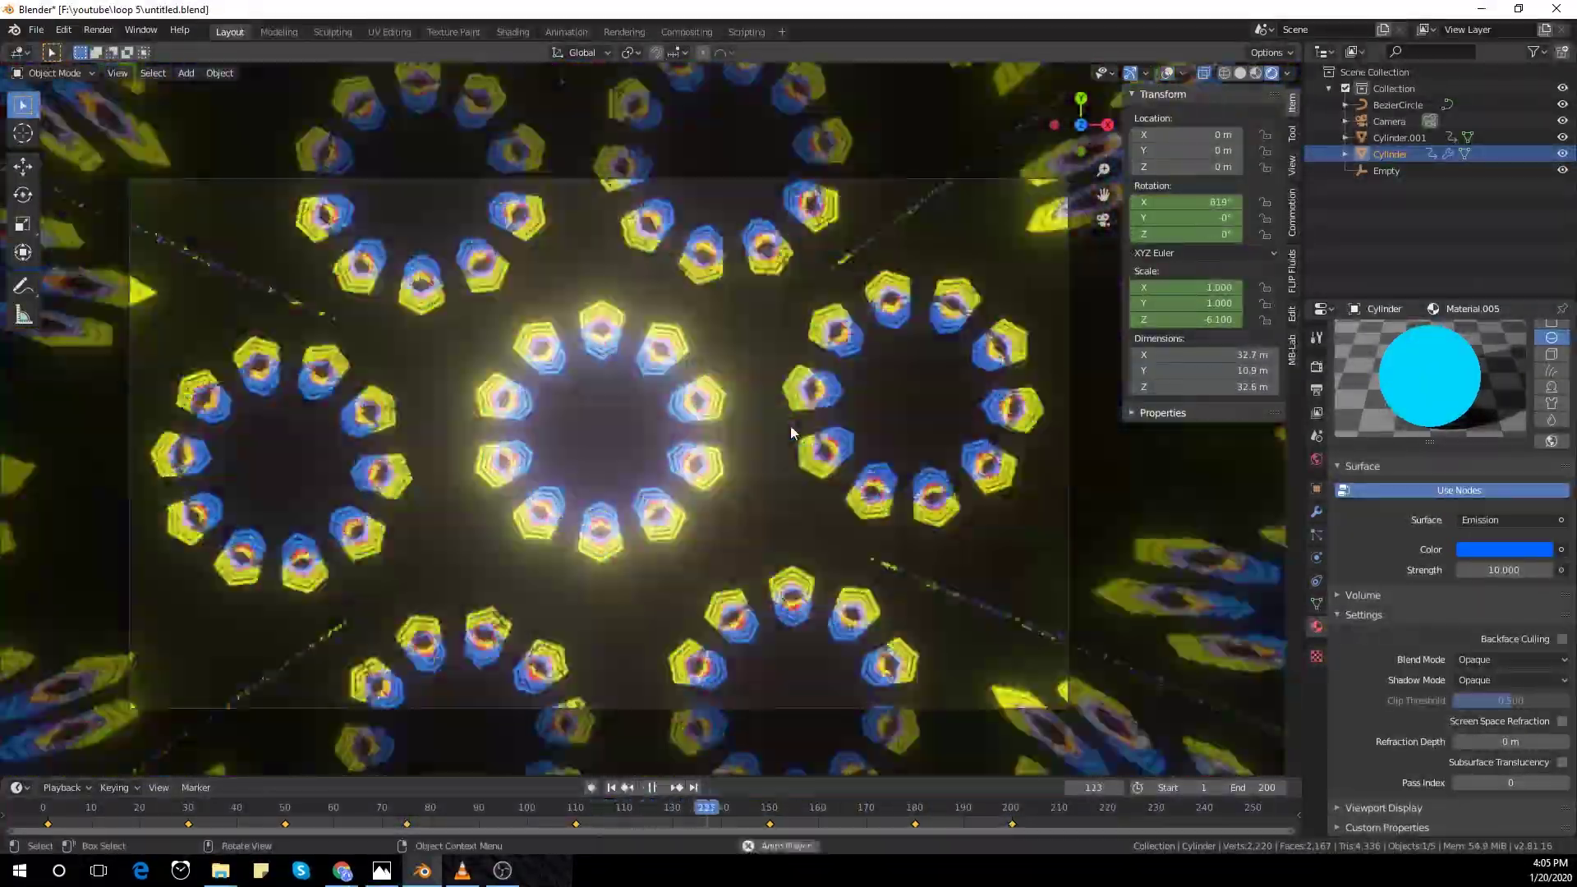